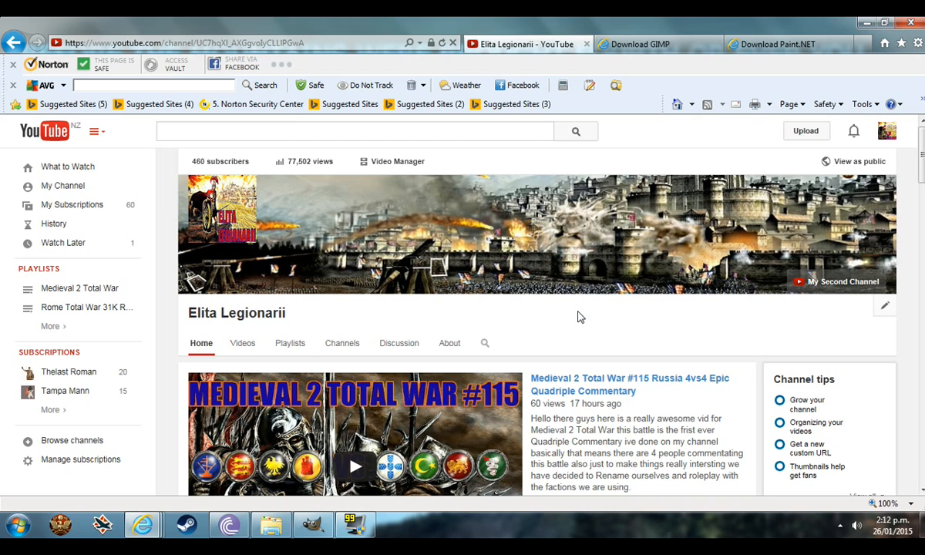
- Examine the custom thumbnails of the featured video and the uploads on the YouTube channel page
scroll(579, 317, down, 3)
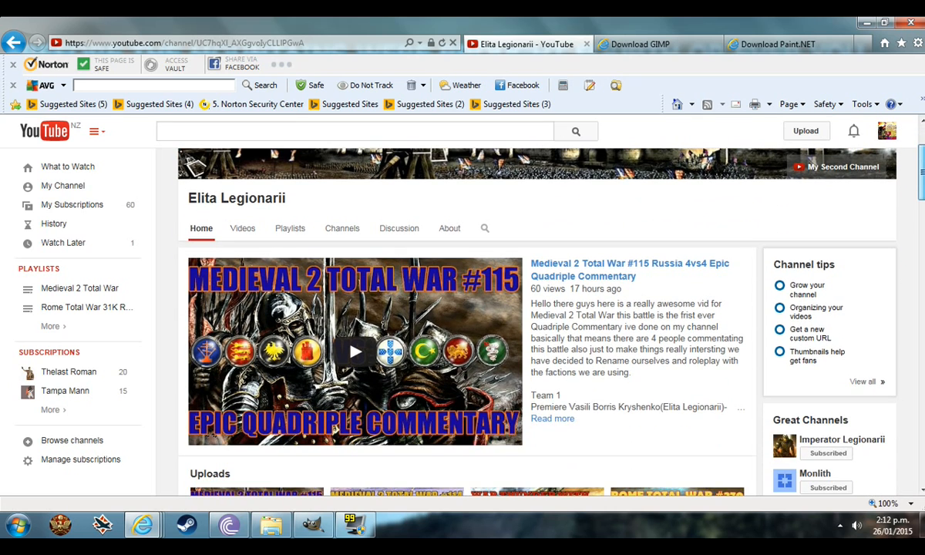
scroll(333, 374, down, 2)
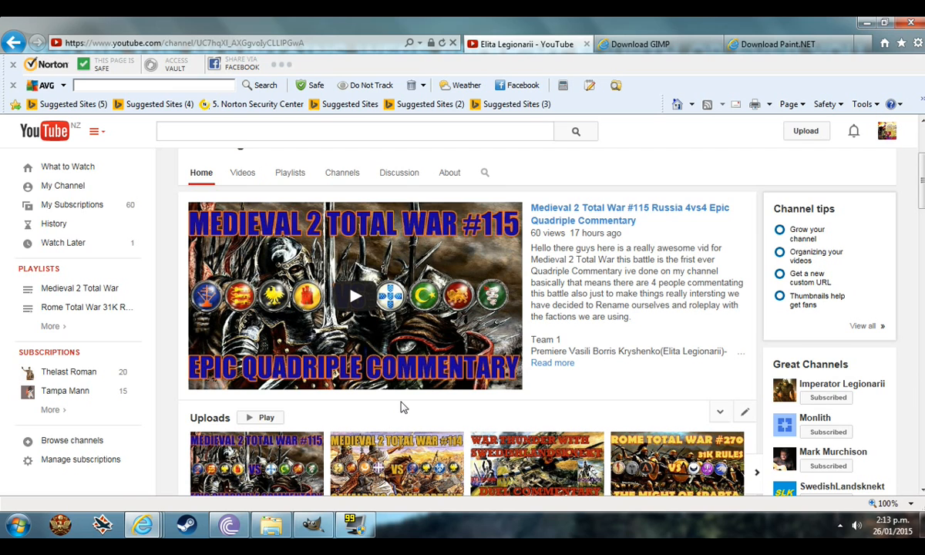
scroll(923, 202, down, 2)
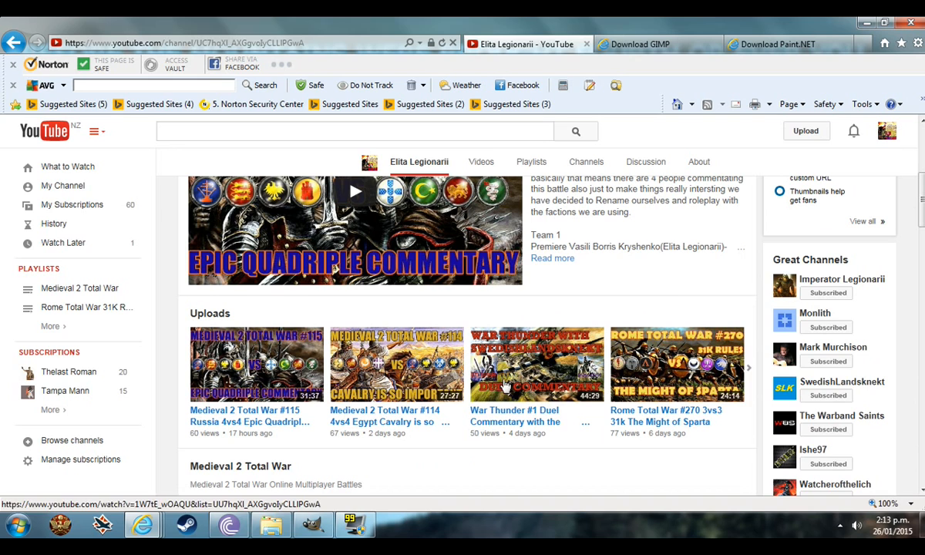
click(755, 371)
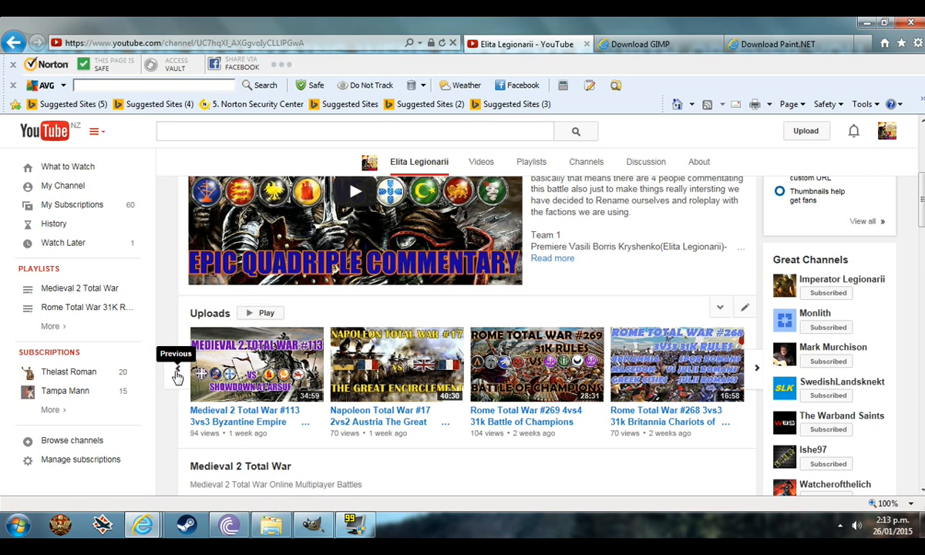
click(175, 375)
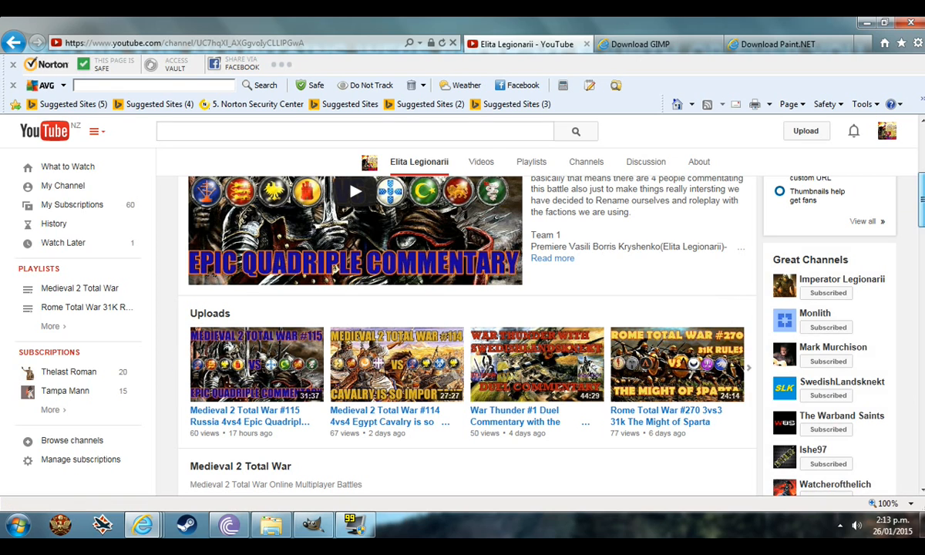
scroll(352, 306, up, 2)
scroll(697, 243, down, 1)
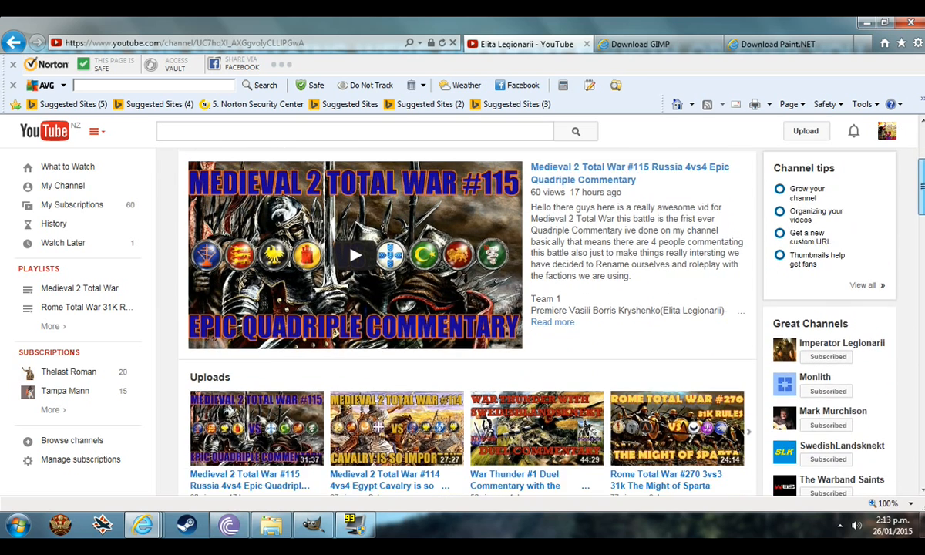
scroll(697, 243, up, 1)
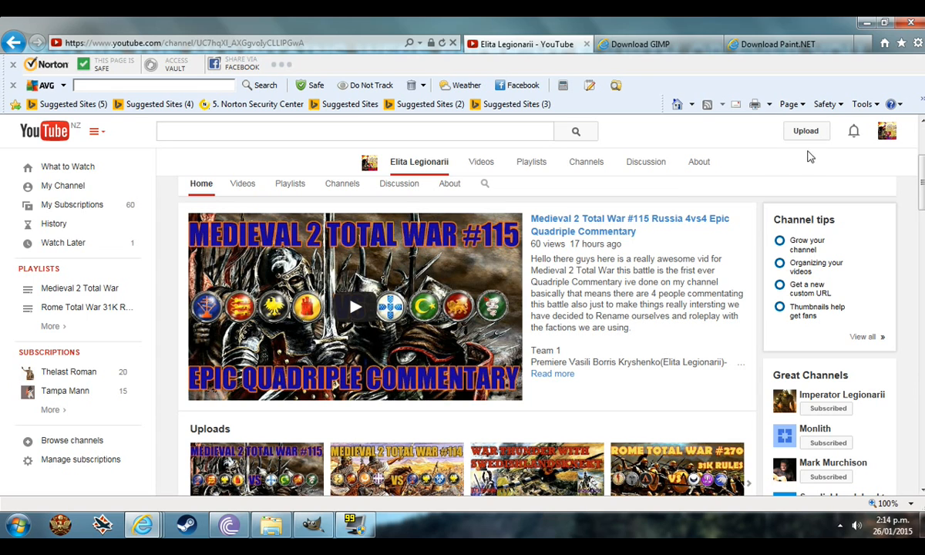
scroll(790, 148, up, 2)
scroll(532, 309, up, 2)
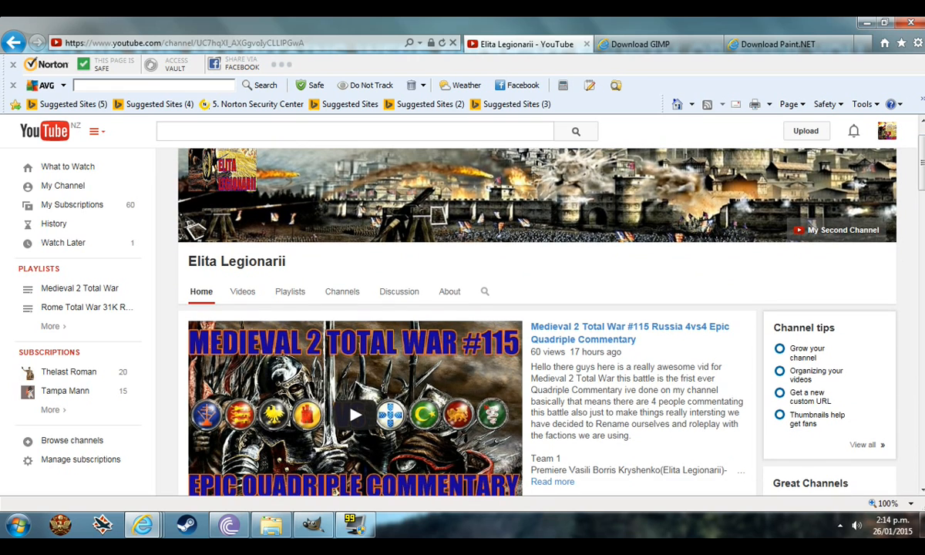
- View the Soft32 download pages for GIMP and Paint.NET
click(646, 45)
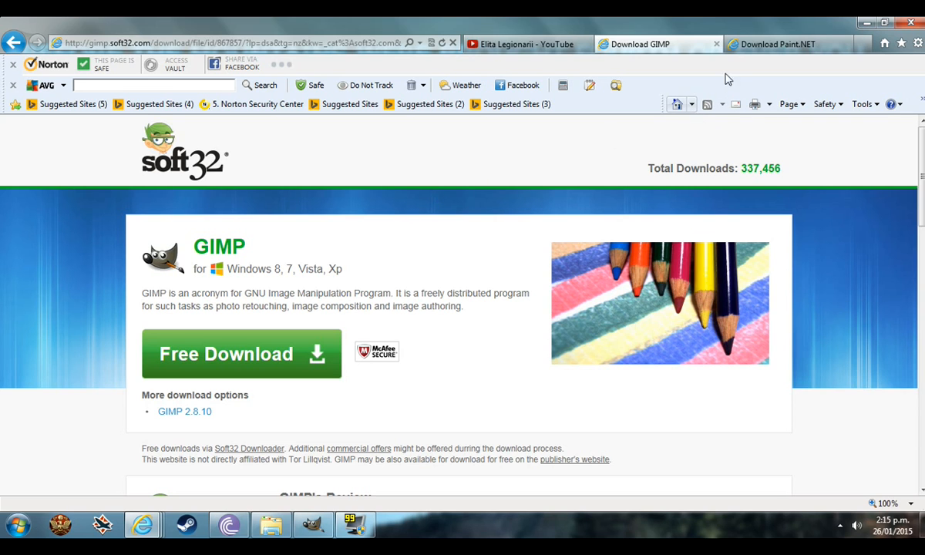
click(768, 46)
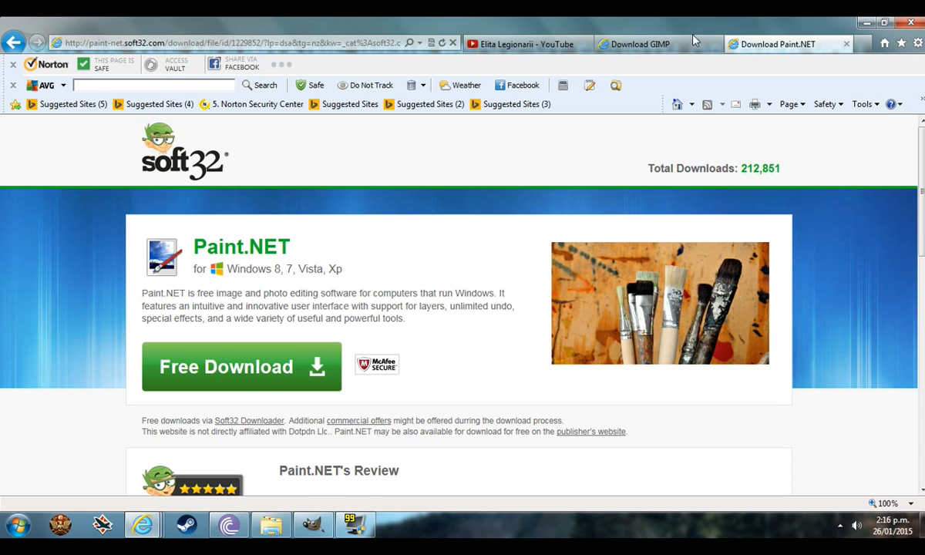
click(642, 47)
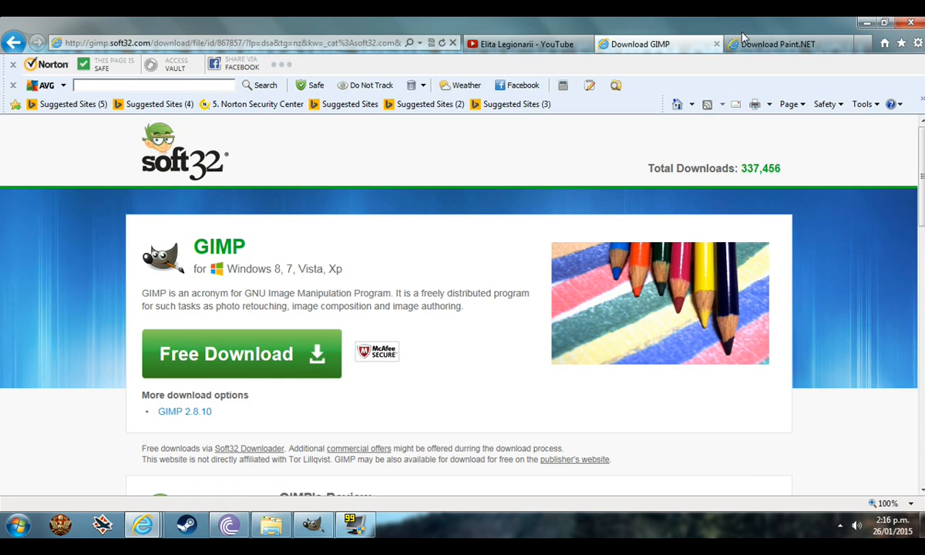
click(737, 41)
click(653, 44)
- Switch to GIMP and reposition the Toolbox and Layers - Brushes windows so they clear the menu bar
click(314, 526)
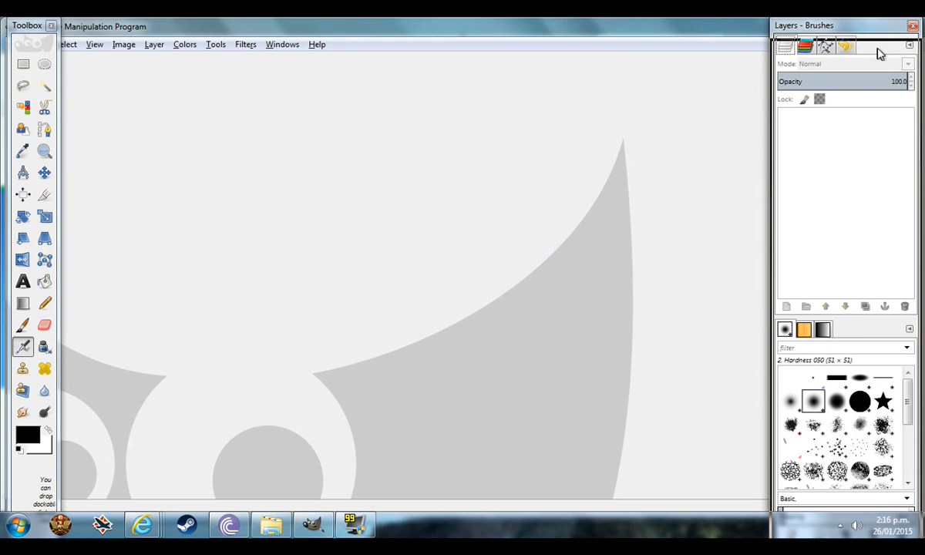
drag(37, 31, 32, 64)
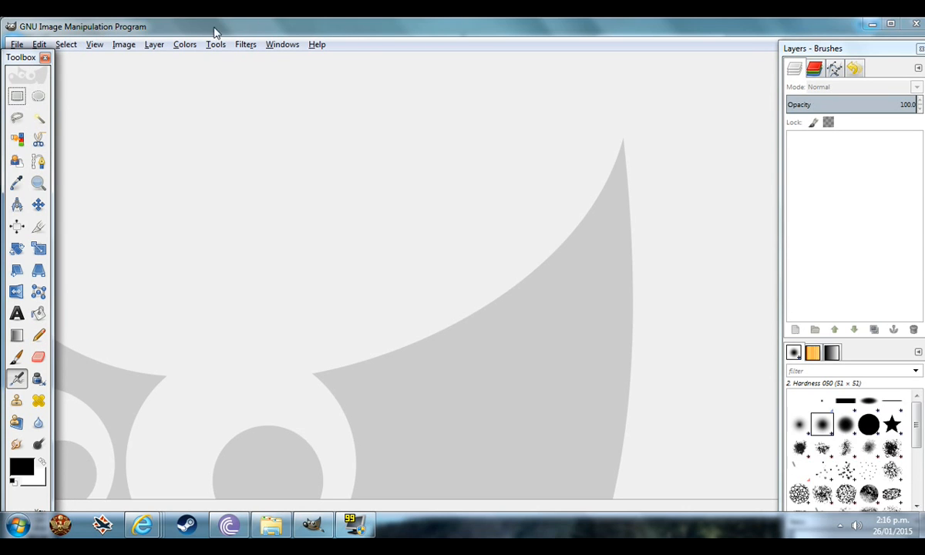
click(22, 62)
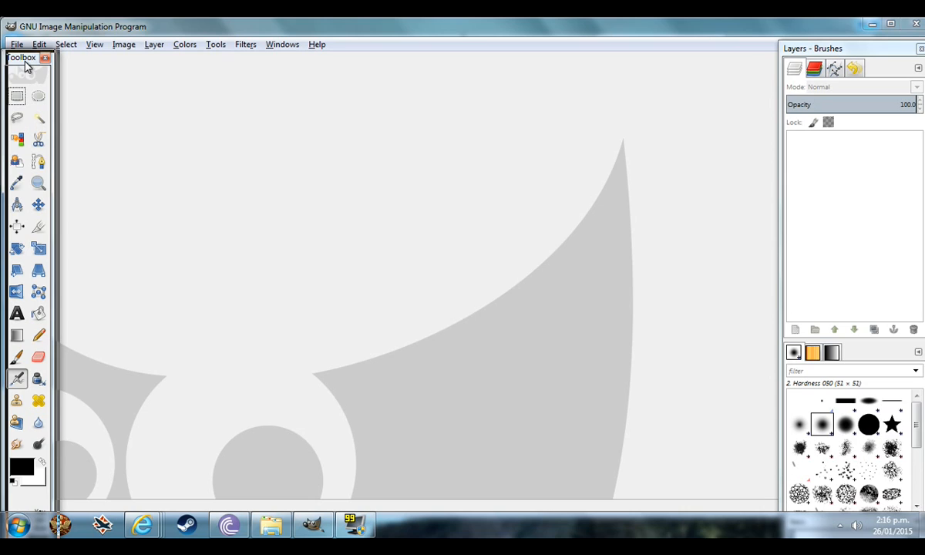
drag(23, 66, 28, 68)
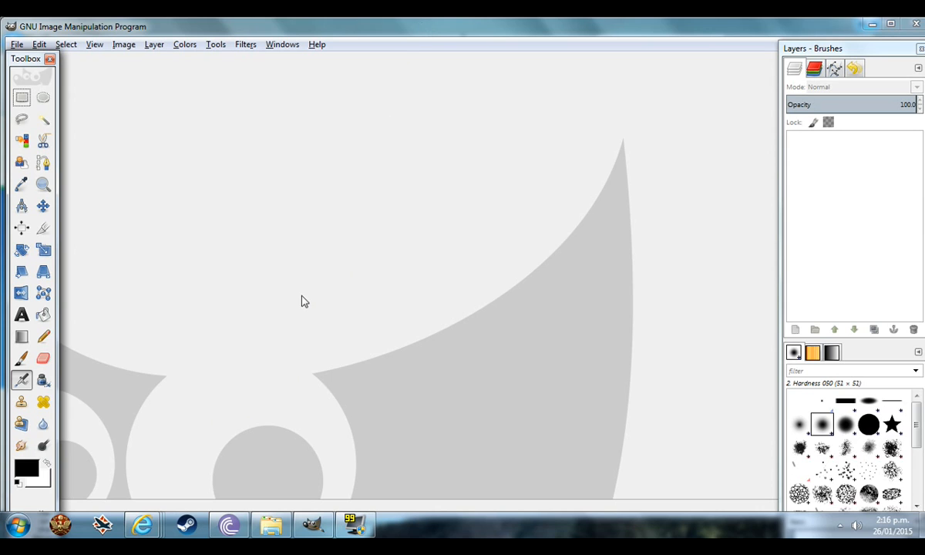
- Switch to Internet Explorer, open Google Images in a new browser tab and search for "Roman Army"
mouse_move(152, 529)
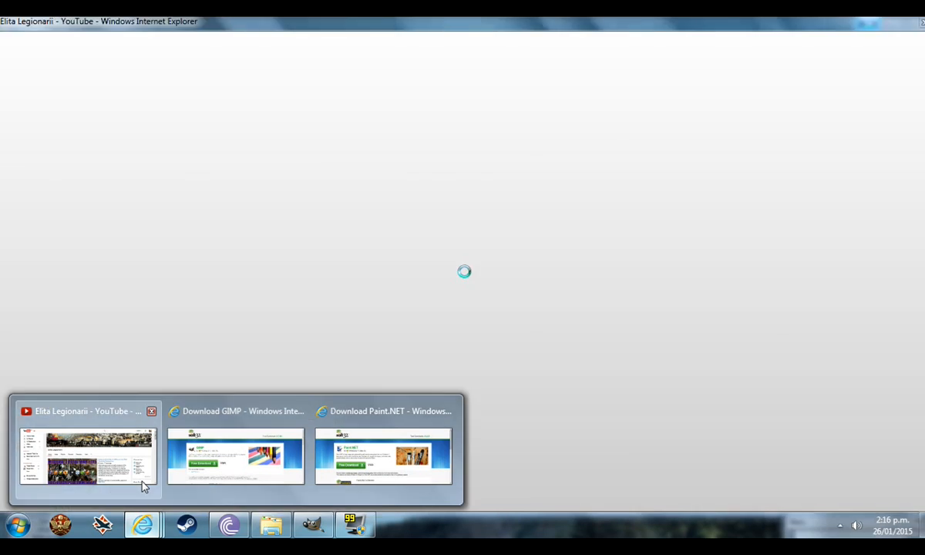
click(133, 451)
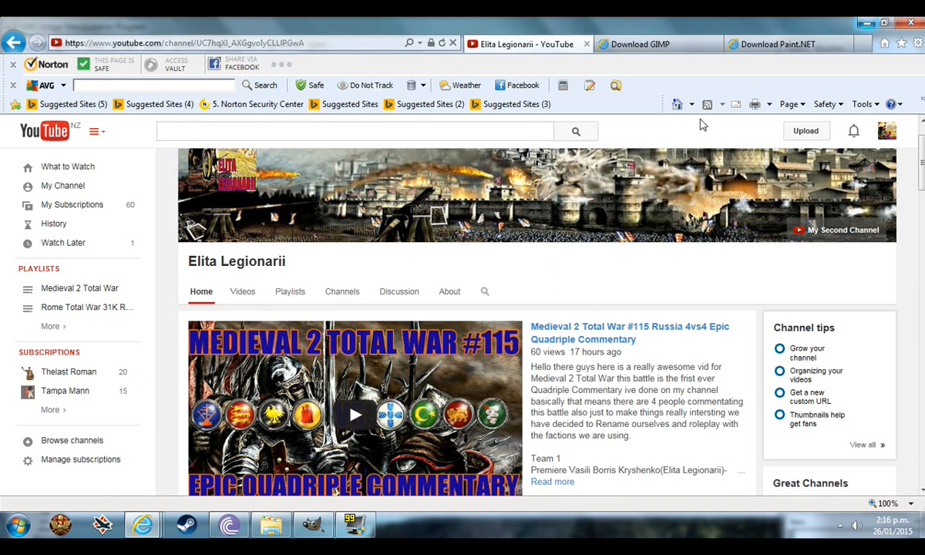
click(864, 46)
click(884, 44)
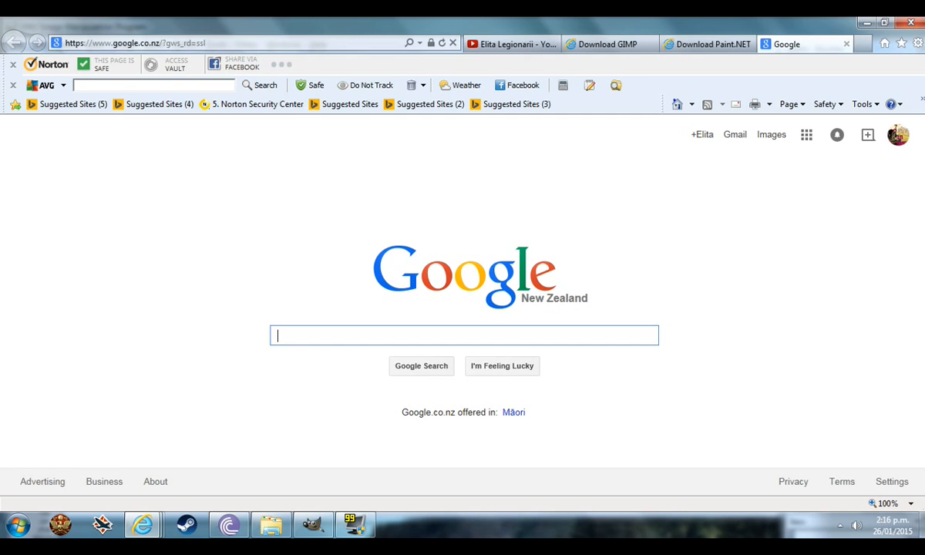
click(771, 138)
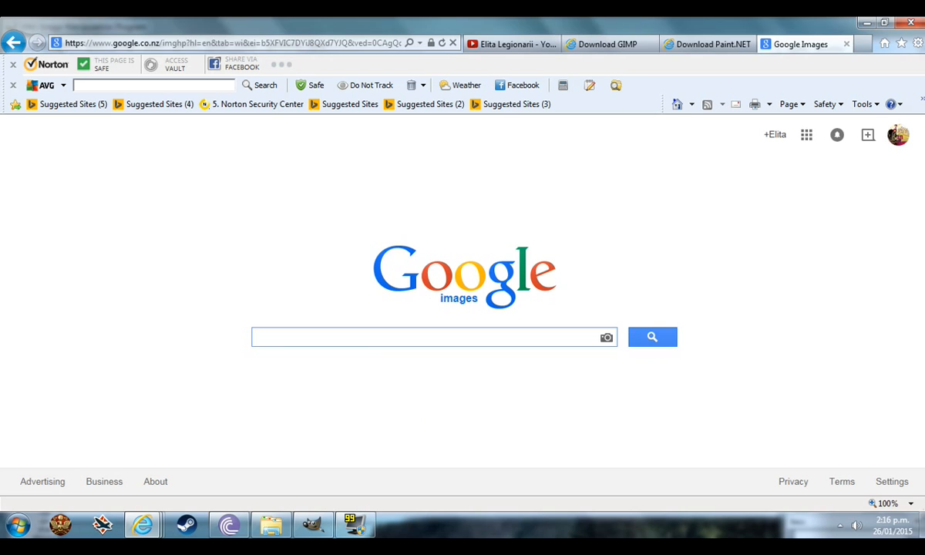
text(Roman Army)
key(Return)
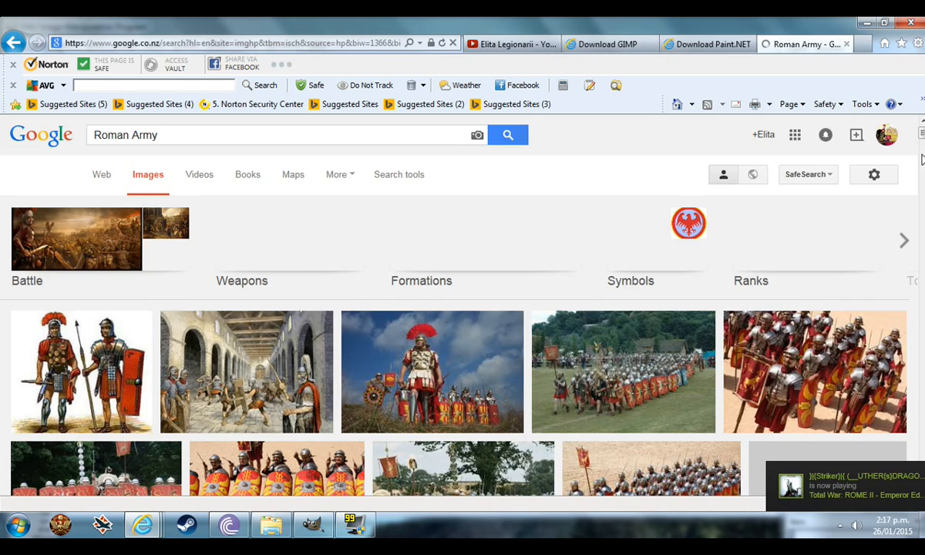
- Find the dark blue forest picture "Download Rome Army Ghost User" among the image results and copy it from its preview
scroll(922, 158, down, 4)
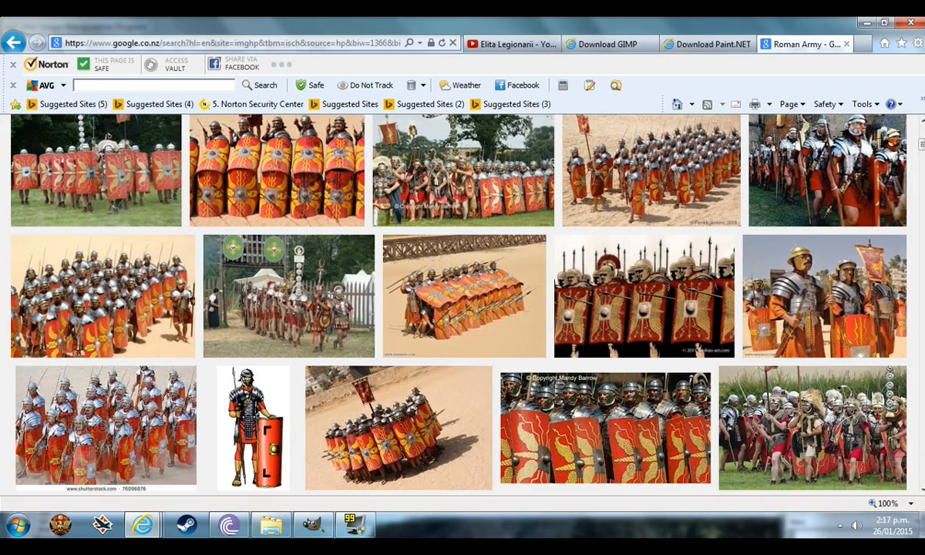
scroll(897, 478, down, 4)
scroll(459, 305, down, 2)
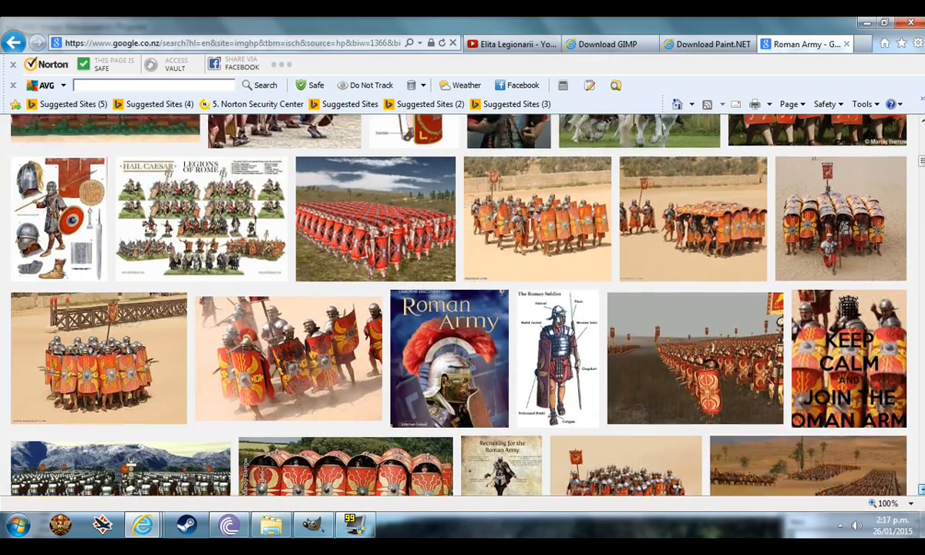
scroll(459, 304, down, 3)
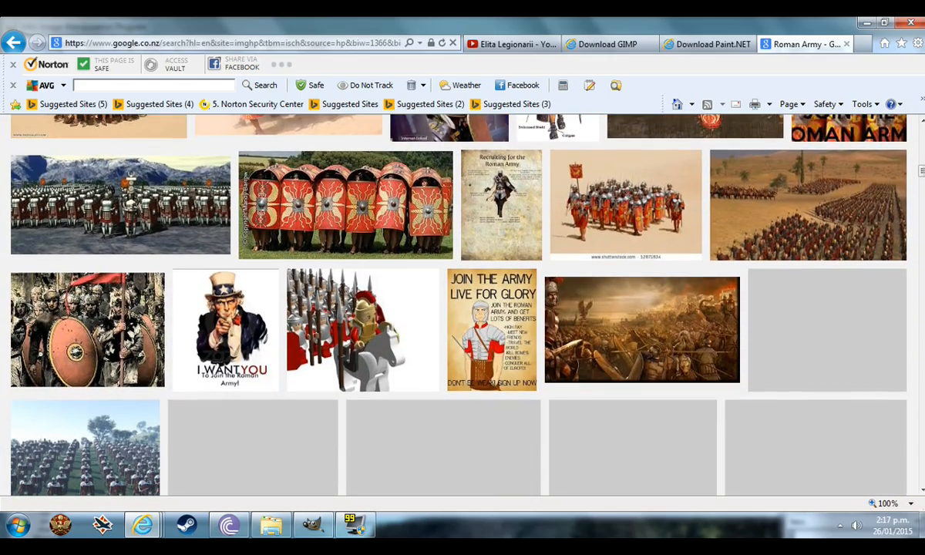
scroll(459, 305, down, 4)
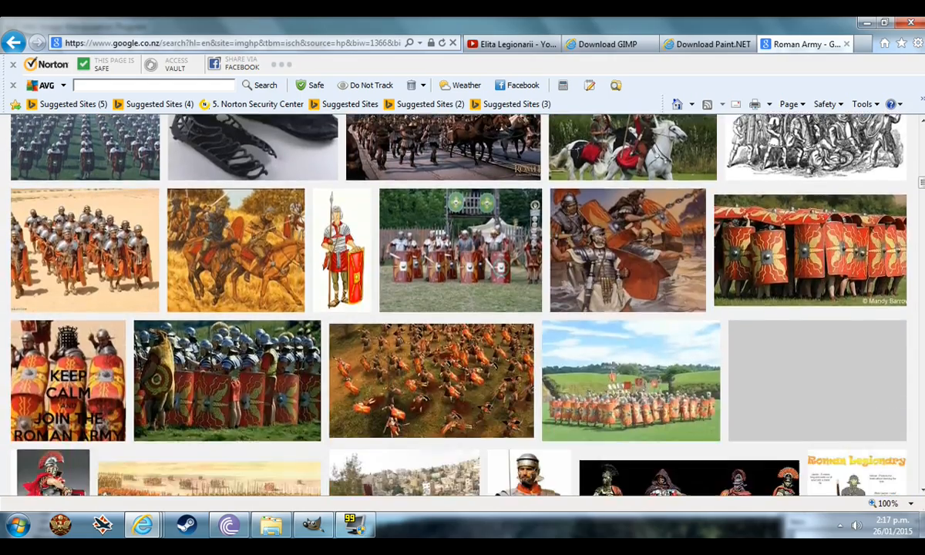
scroll(459, 304, down, 4)
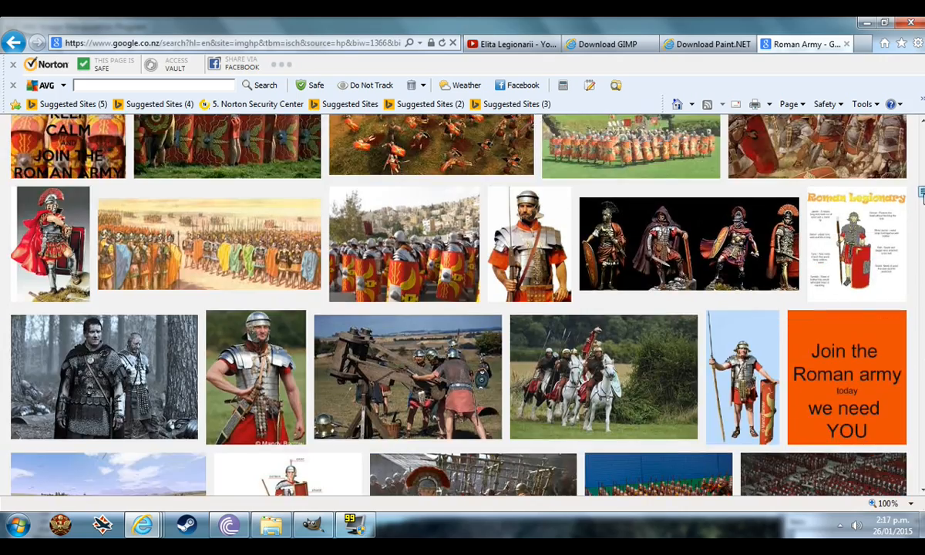
drag(923, 199, 922, 216)
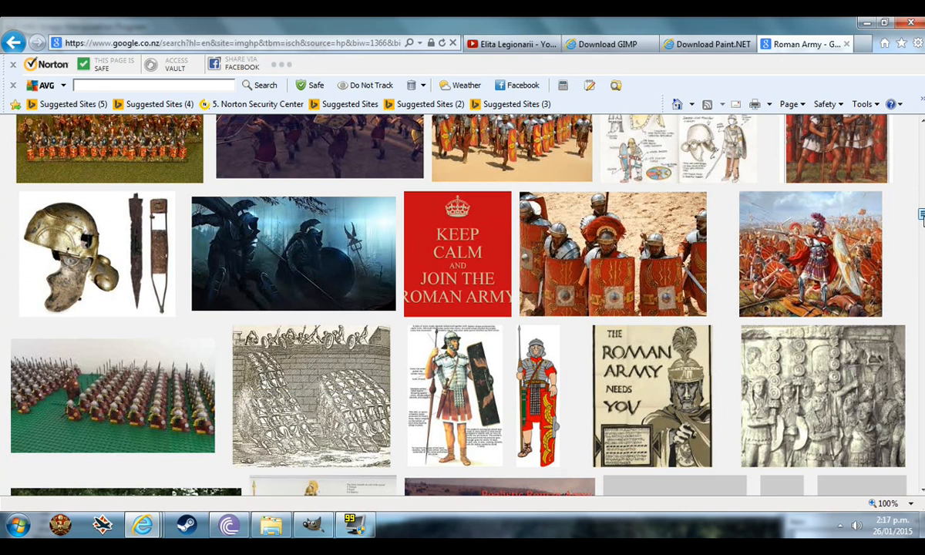
click(334, 218)
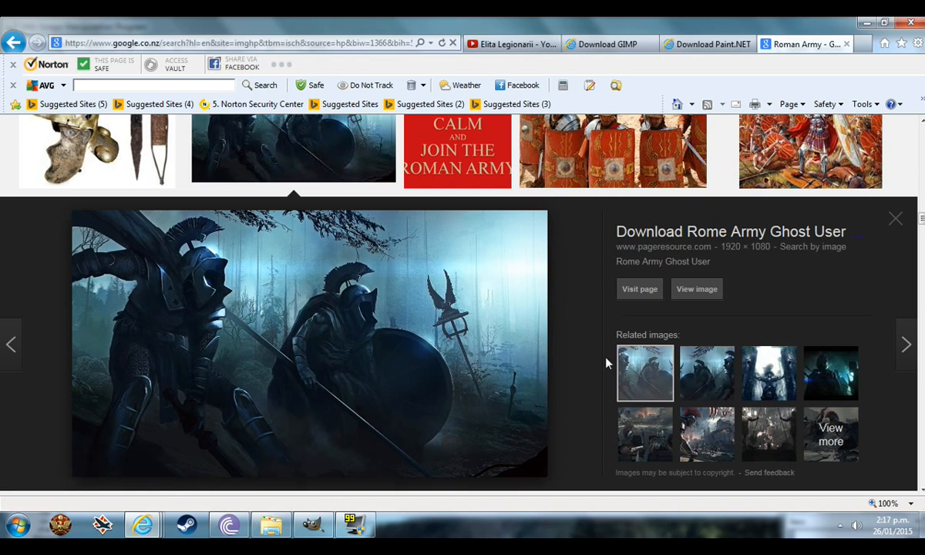
right_click(367, 312)
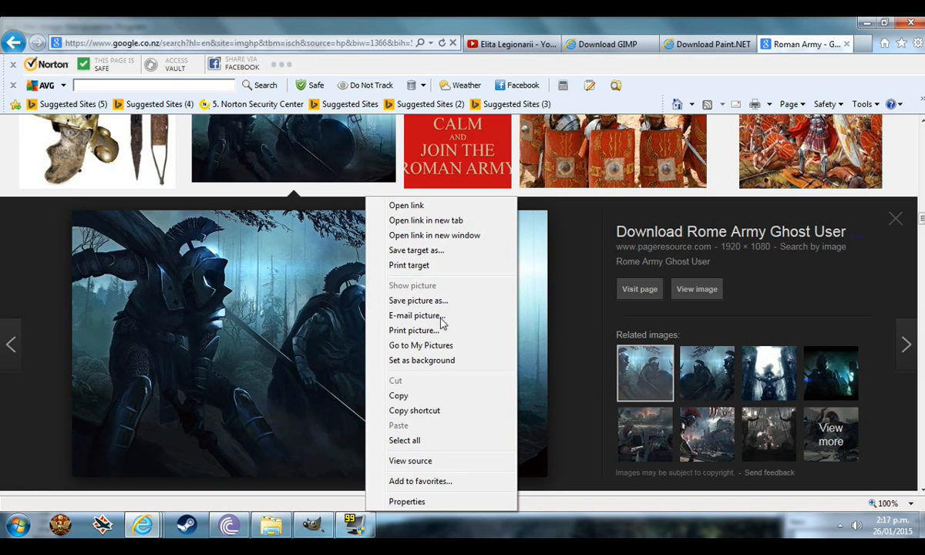
click(412, 396)
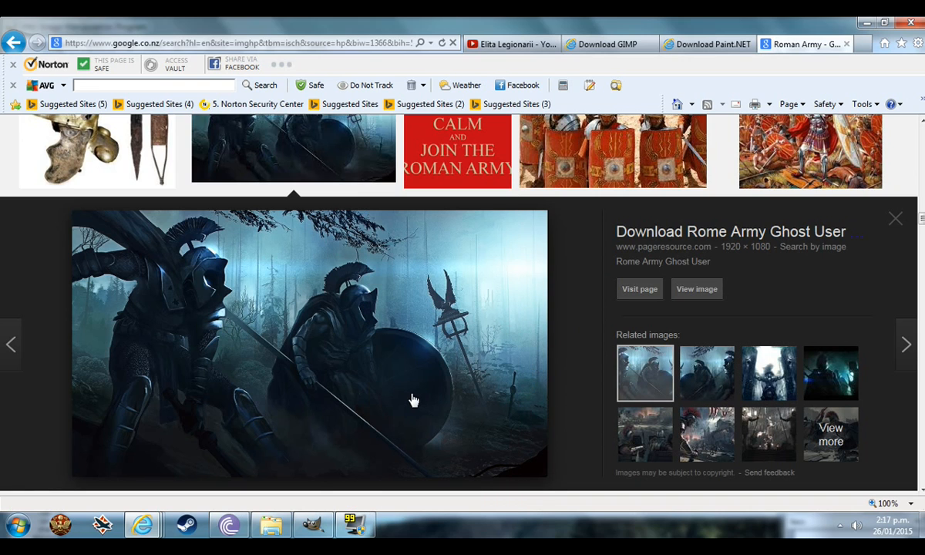
- Switch to Windows Explorer, paste the copied picture into the Pictures library and select the new file
click(270, 531)
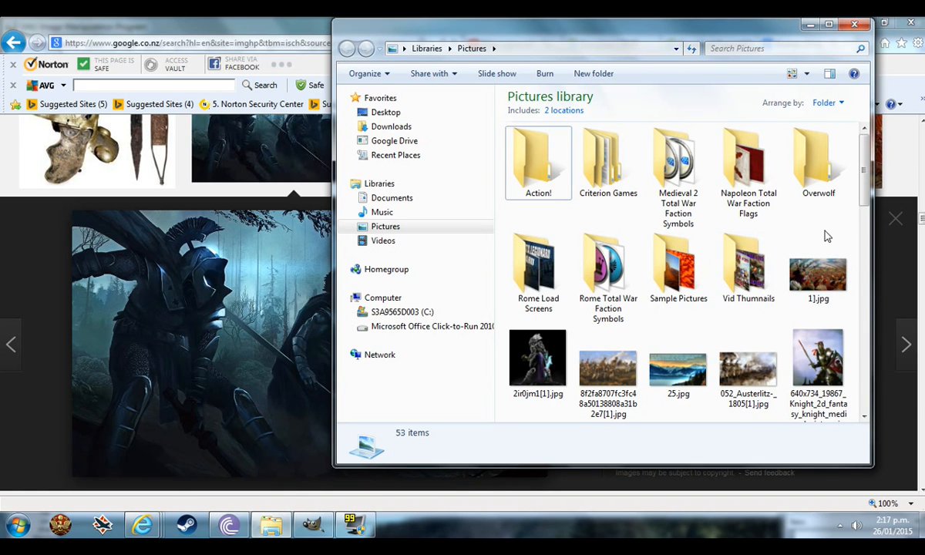
right_click(818, 232)
click(850, 326)
scroll(867, 222, down, 3)
drag(867, 222, 865, 312)
click(818, 328)
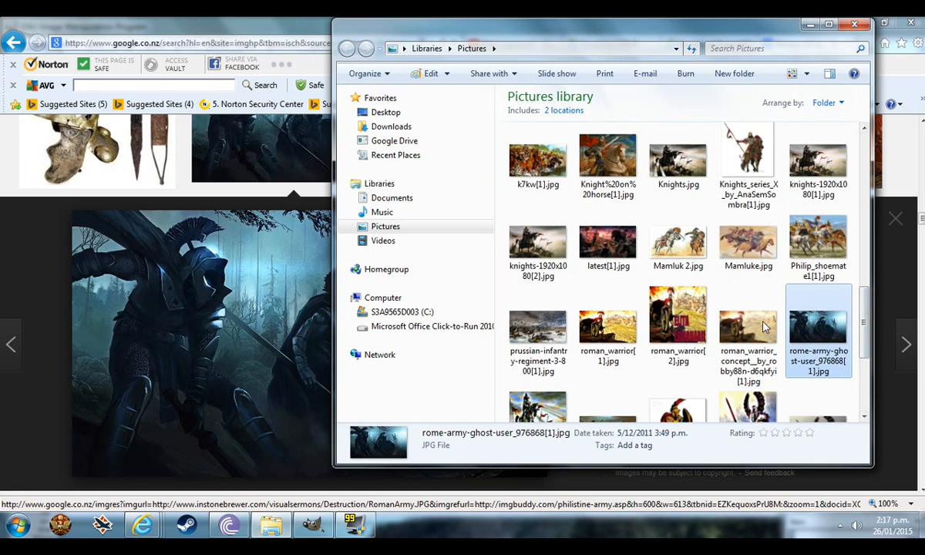
- Switch to Internet Explorer, close the forest picture's preview and search Google Images for "Macedonian Phalanx"
click(264, 23)
click(895, 219)
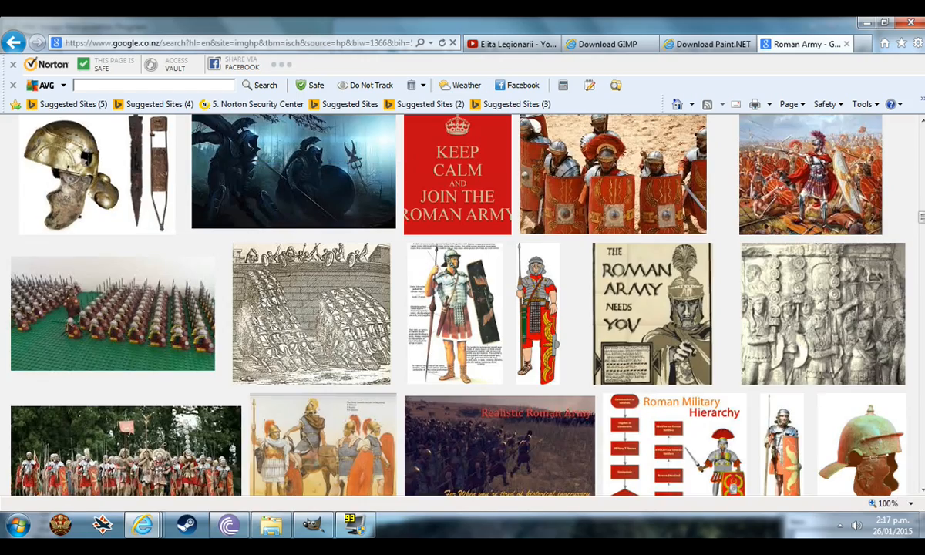
scroll(861, 203, down, 5)
scroll(864, 227, up, 10)
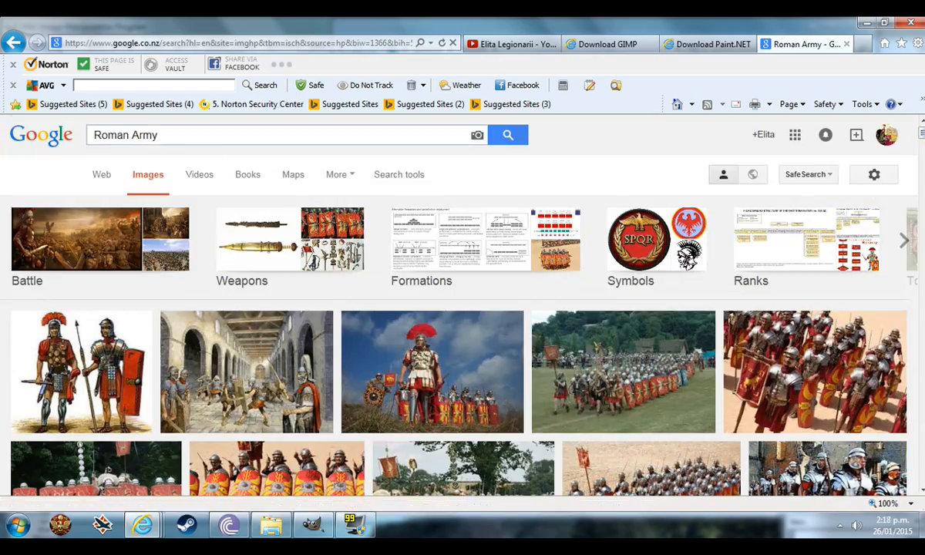
double_click(143, 135)
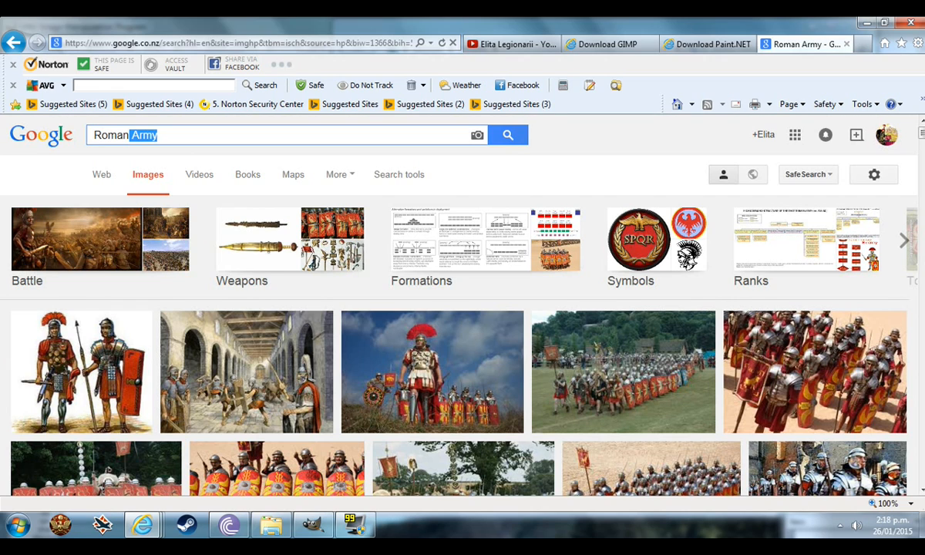
key(ctrl+a)
key(BackSpace)
text(Macedonian Phalan)
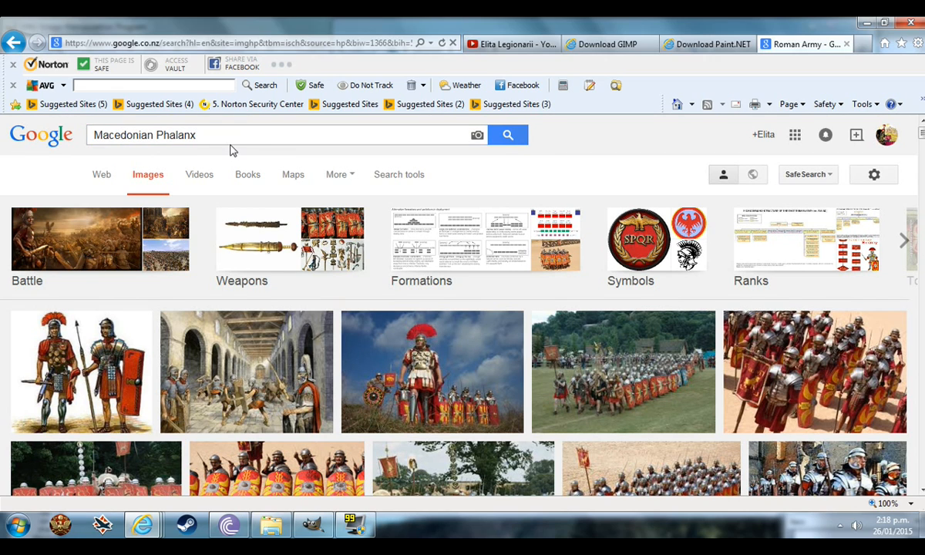
key(Return)
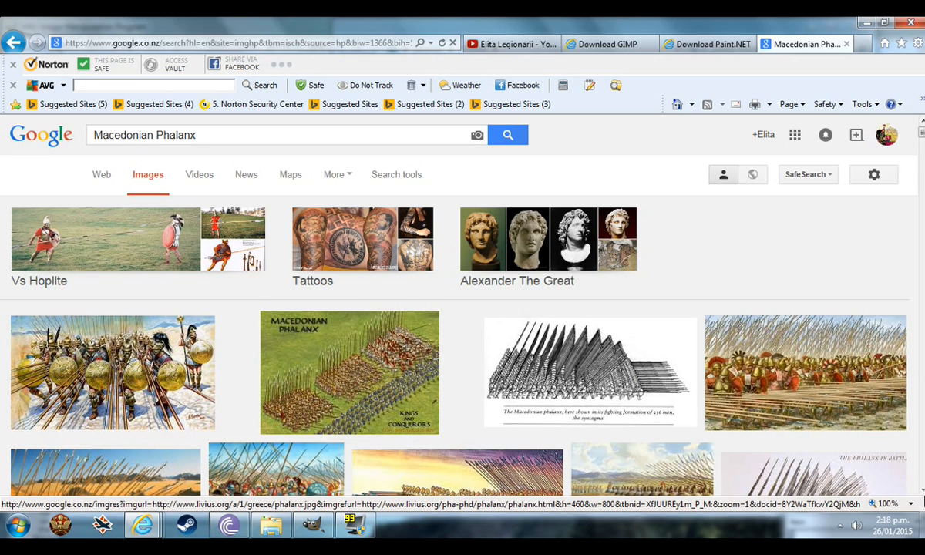
- Open the "Phalanx and Hoplites" picture among the image results and copy it from its preview
scroll(803, 273, down, 2)
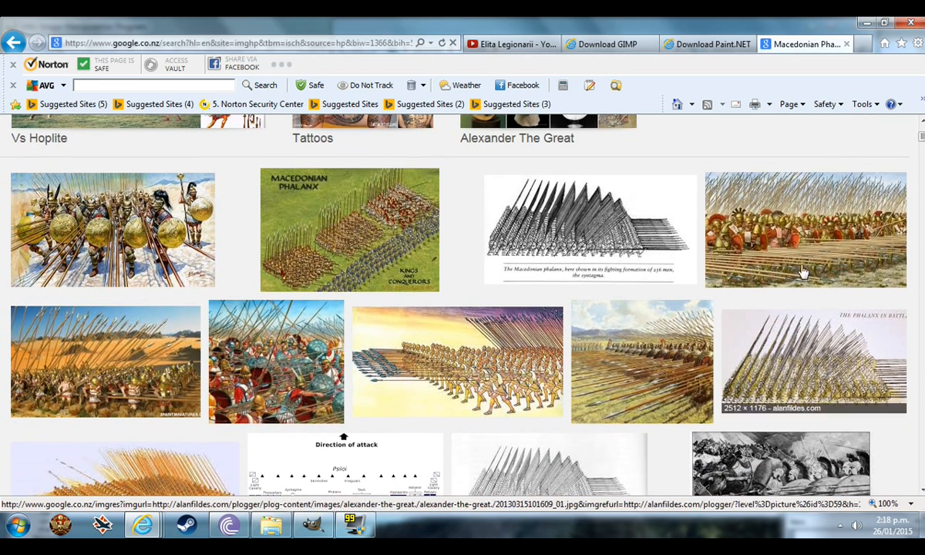
click(803, 272)
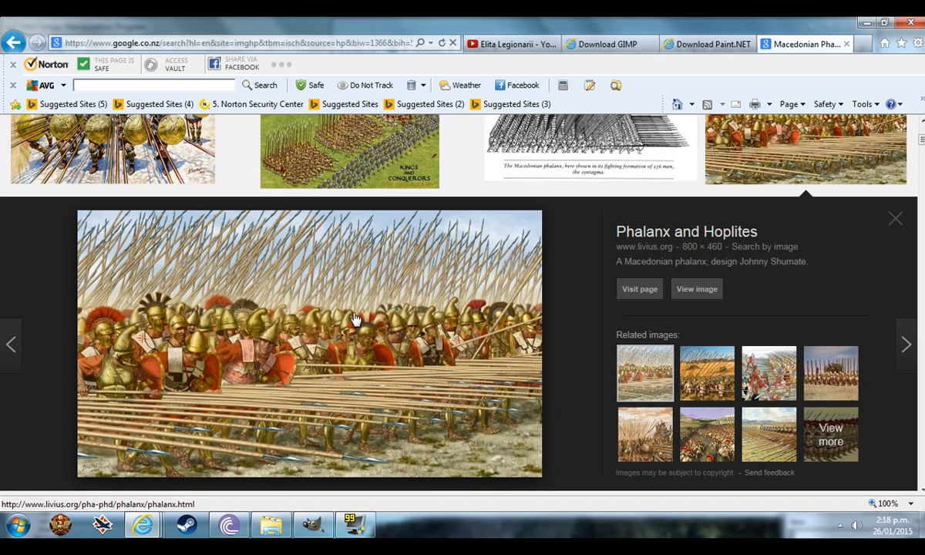
right_click(336, 279)
click(370, 395)
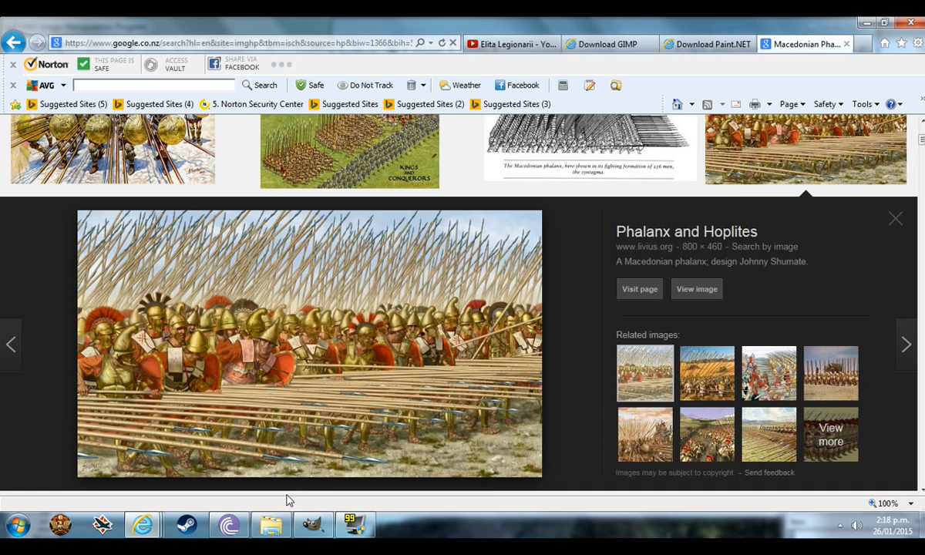
- Switch to Windows Explorer and paste the copied phalanx picture into the Pictures library
click(271, 526)
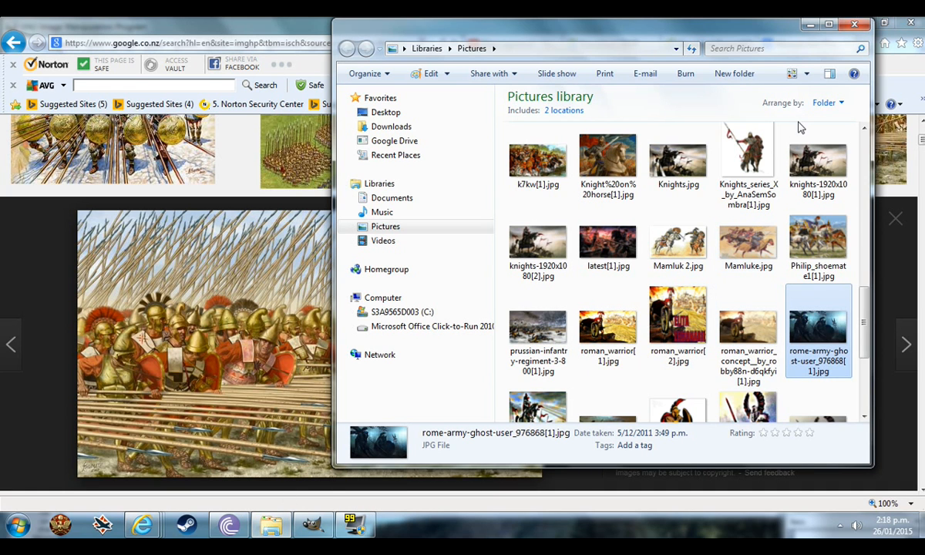
drag(869, 305, 867, 139)
right_click(815, 223)
click(786, 295)
- Switch to Internet Explorer, view the Paint.NET download page, and return the image results tab to the Google home page
click(261, 21)
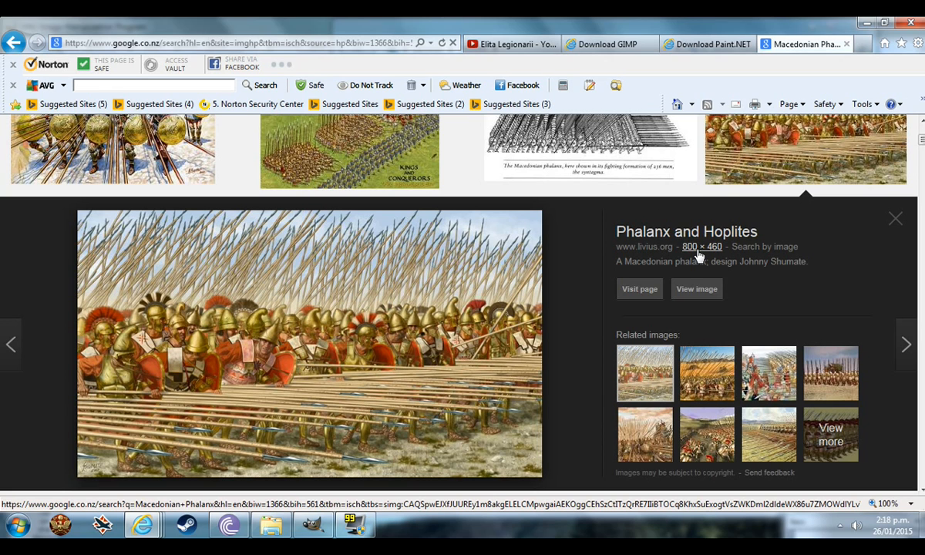
click(667, 44)
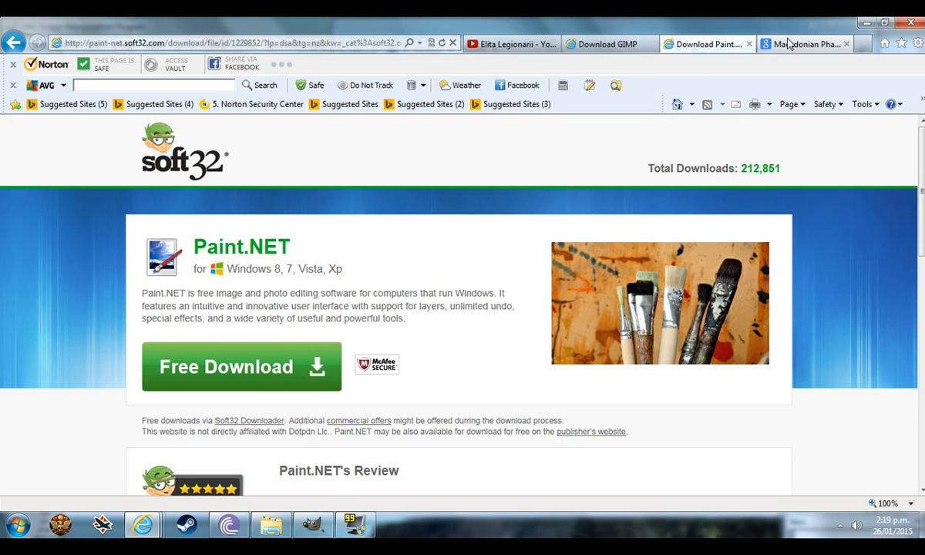
click(763, 44)
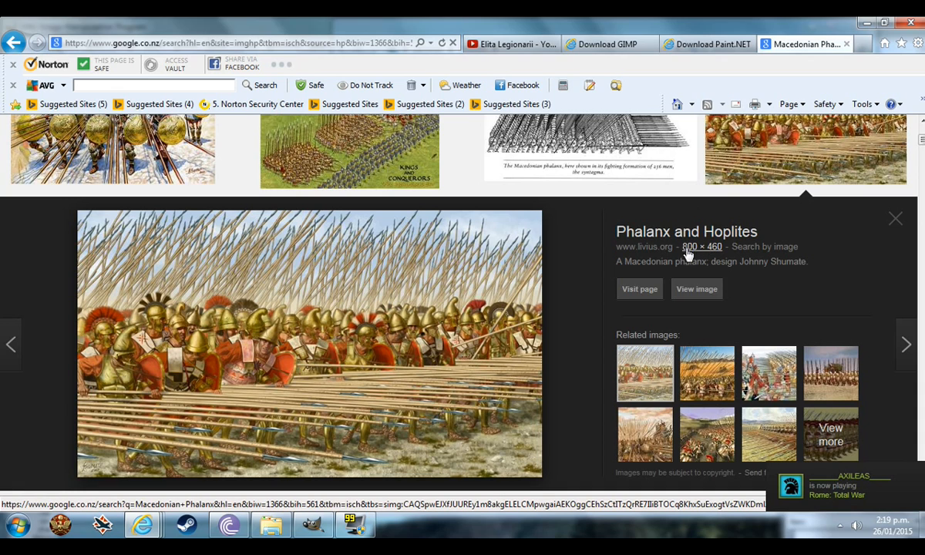
click(897, 224)
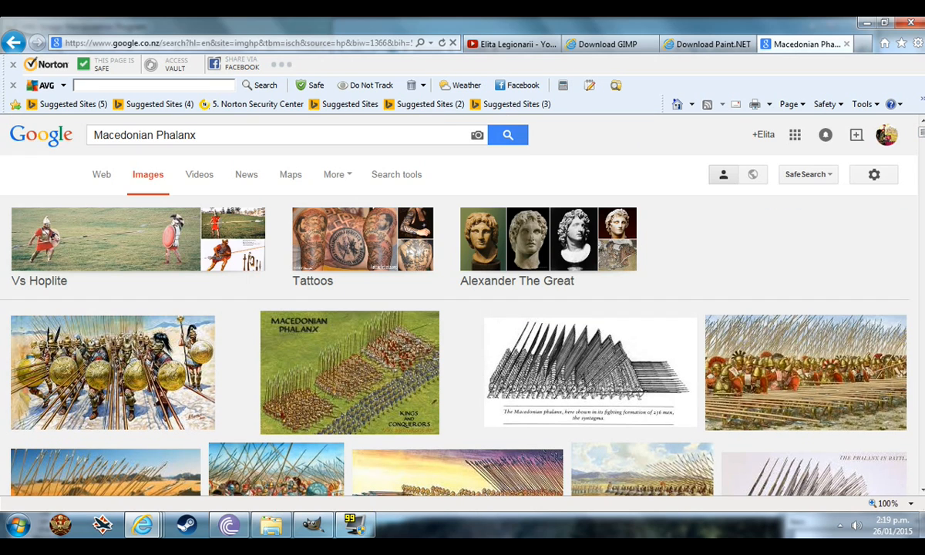
click(884, 44)
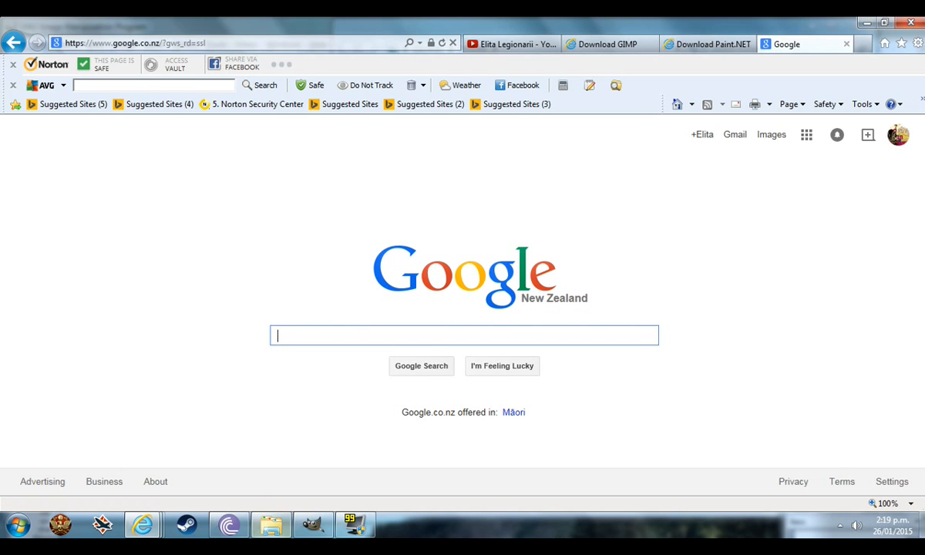
- Switch to Windows Explorer, open rome-army-ghost-user_976868[1].jpg in Paint, view it full screen, and close Paint
key(alt+Tab)
drag(864, 148, 840, 375)
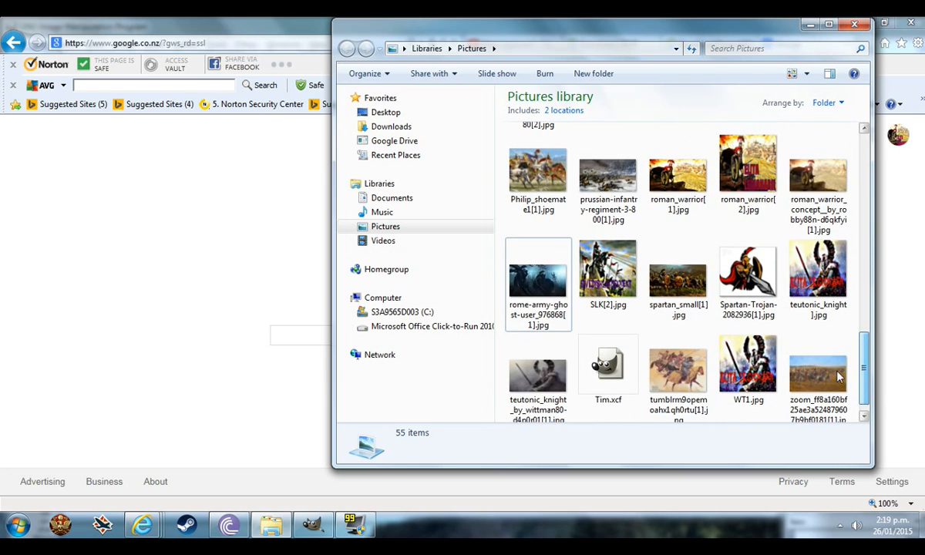
click(534, 285)
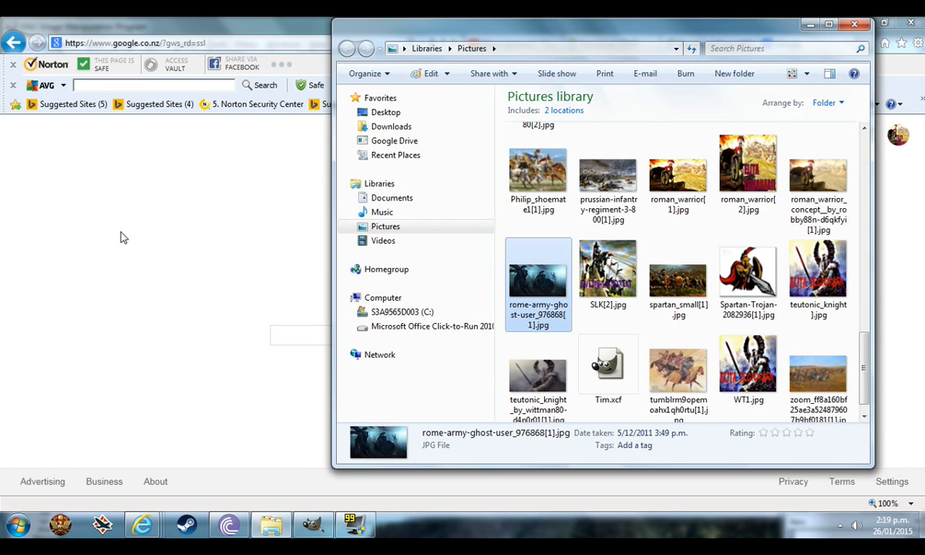
key(Return)
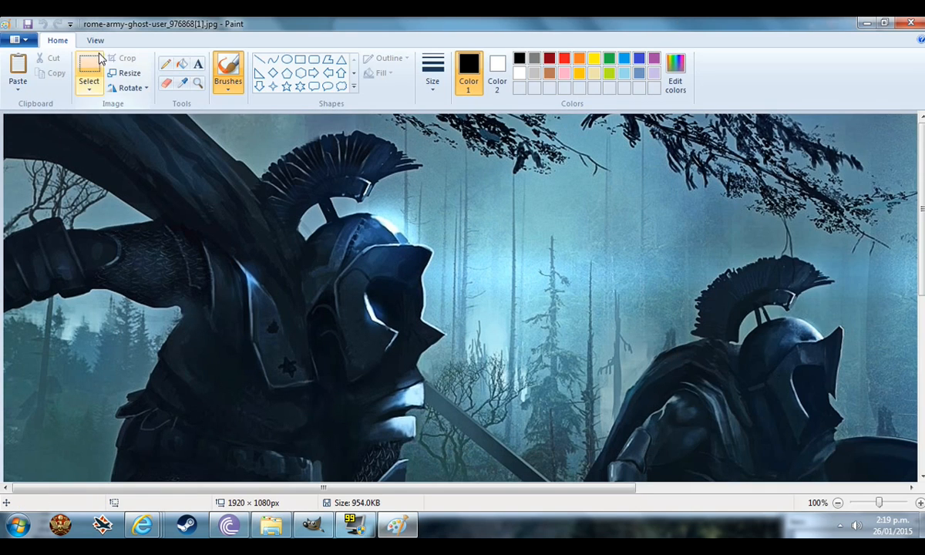
click(96, 41)
click(171, 69)
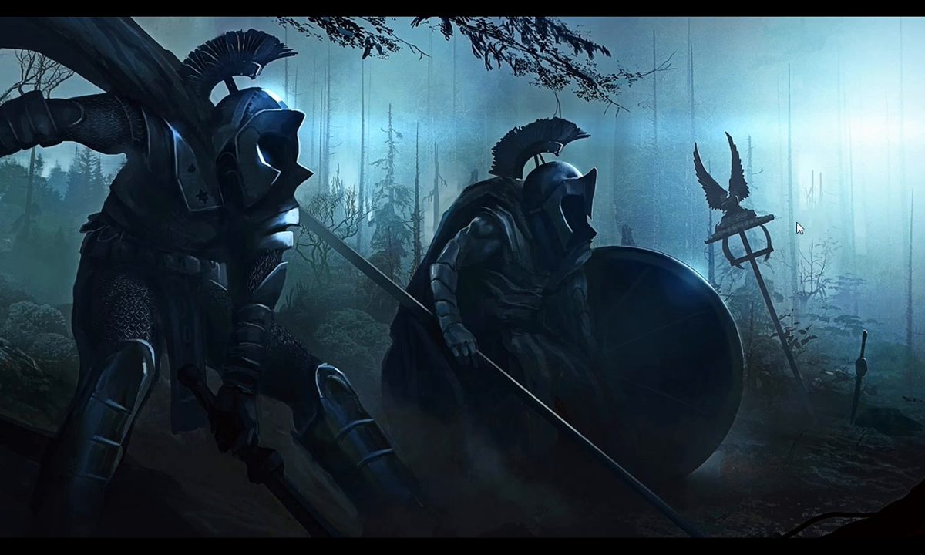
click(696, 285)
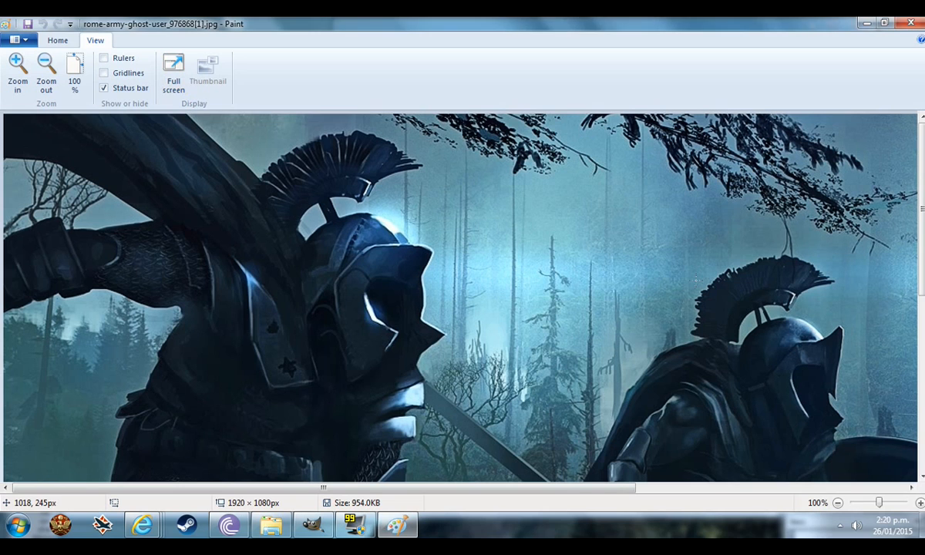
click(911, 23)
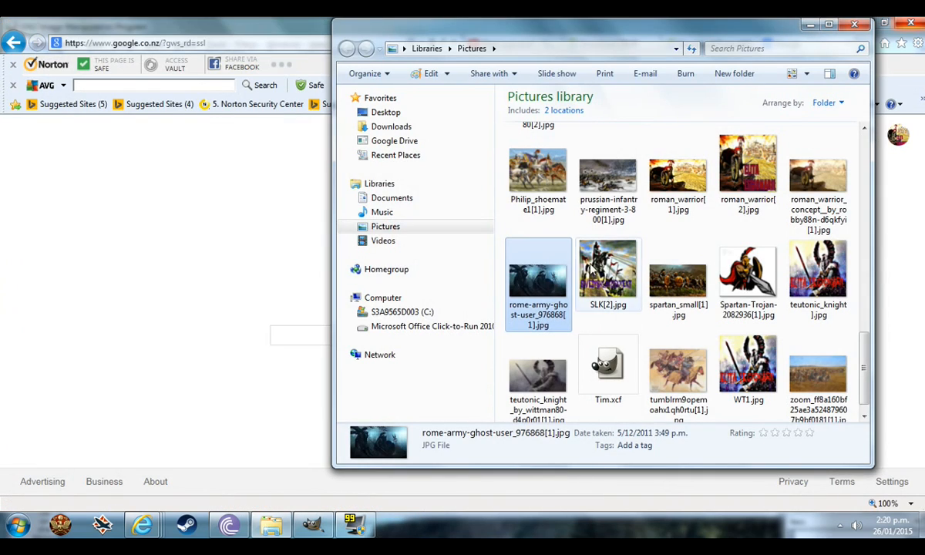
- Check the dimensions of rome-army-ghost-user_976868[1].jpg in its detailed file properties
right_click(526, 284)
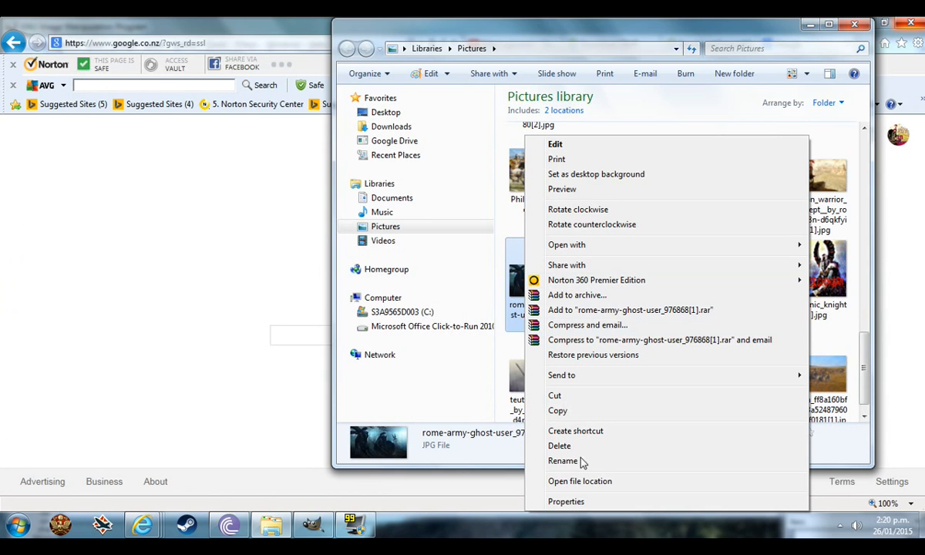
click(583, 503)
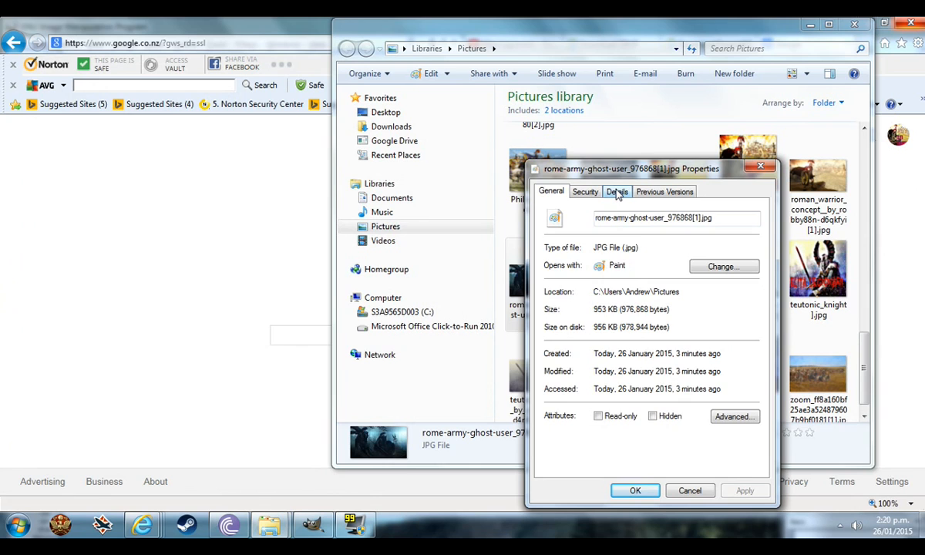
click(618, 193)
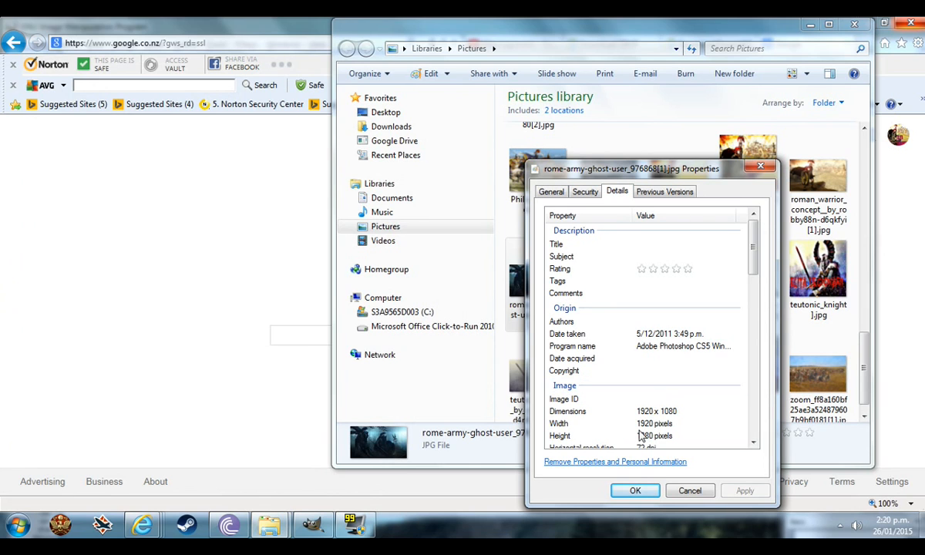
drag(755, 256, 754, 209)
key(Escape)
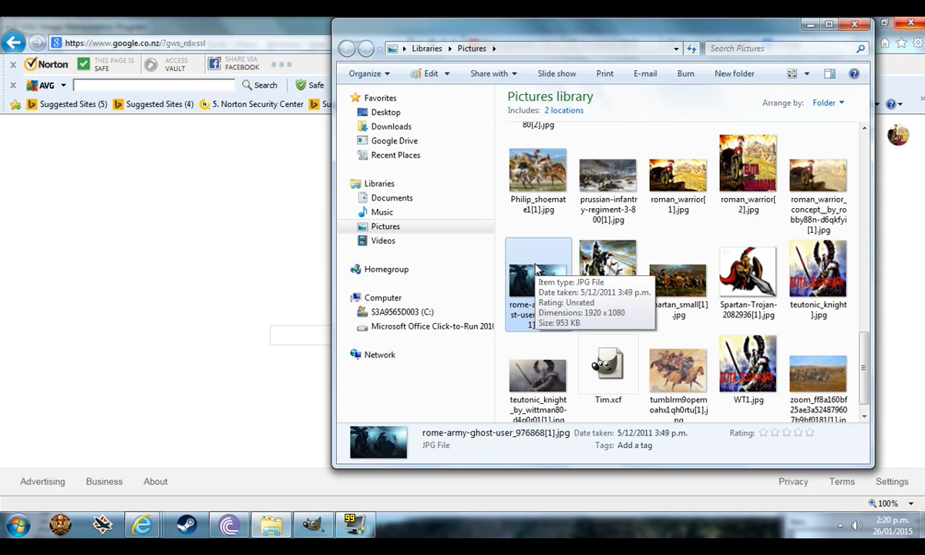
- Switch to Internet Explorer, show the Paint.NET download page again and return to the Google page
click(288, 16)
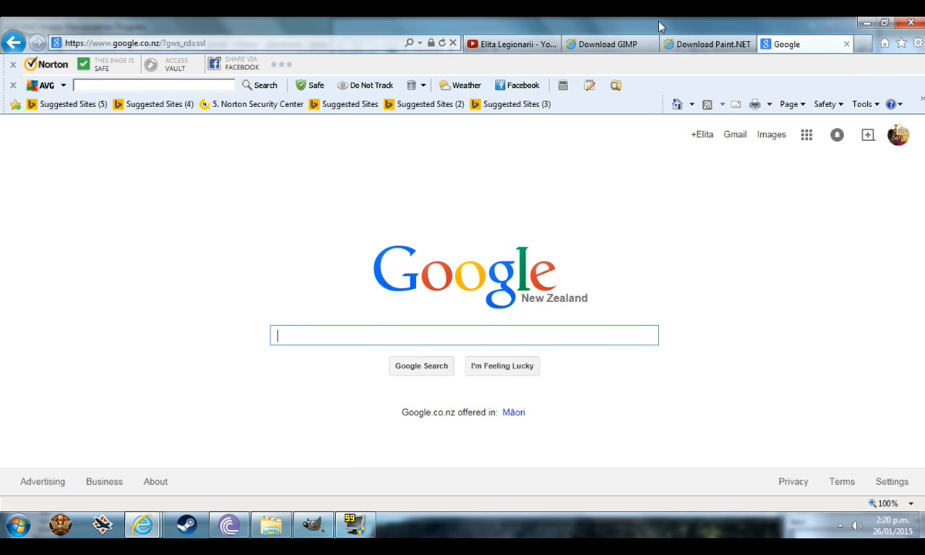
click(607, 43)
click(668, 44)
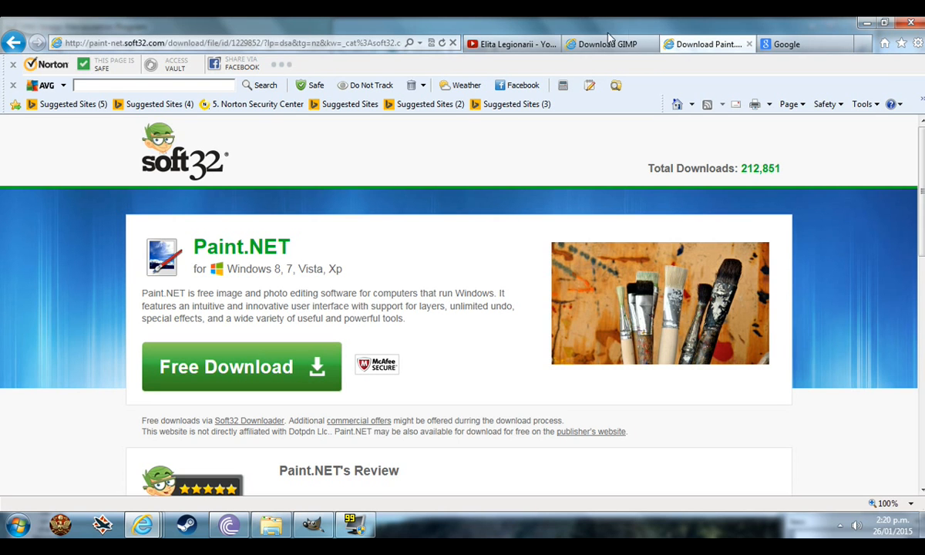
click(805, 49)
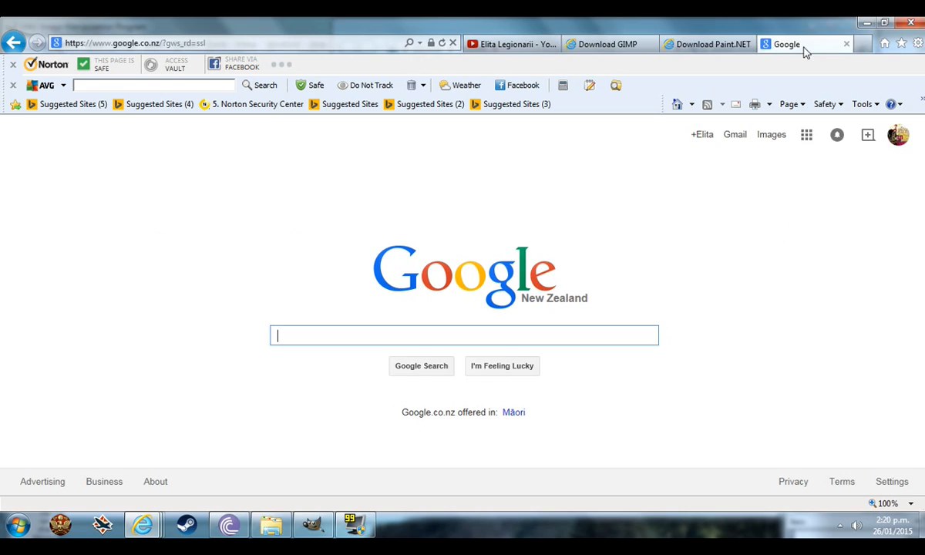
- Switch to Windows Explorer and open rome-army-ghost-user_976868[1].jpg with paint.net
click(271, 525)
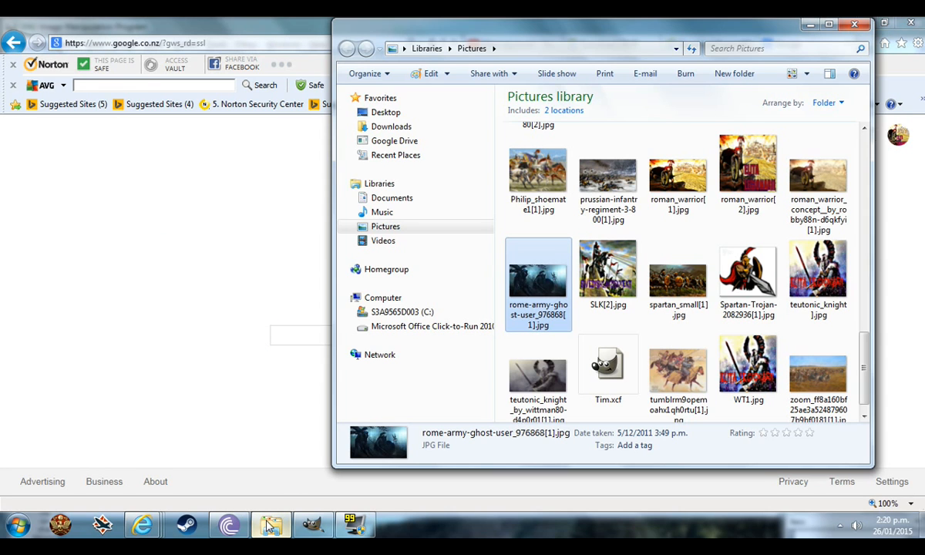
right_click(551, 290)
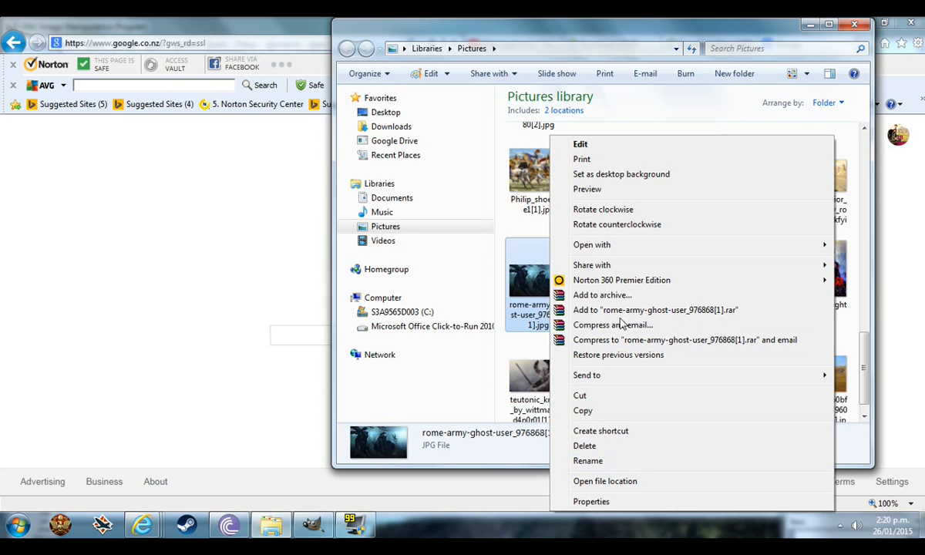
mouse_move(590, 244)
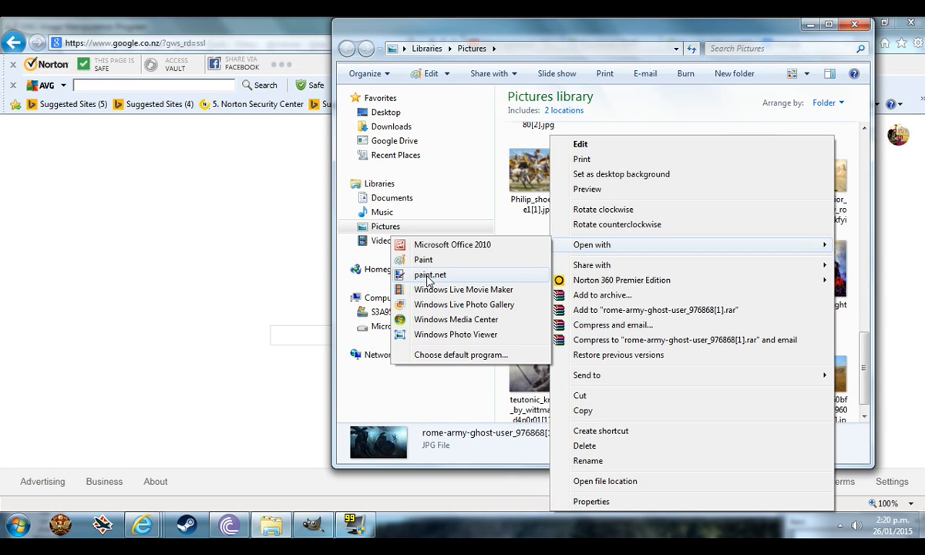
click(429, 276)
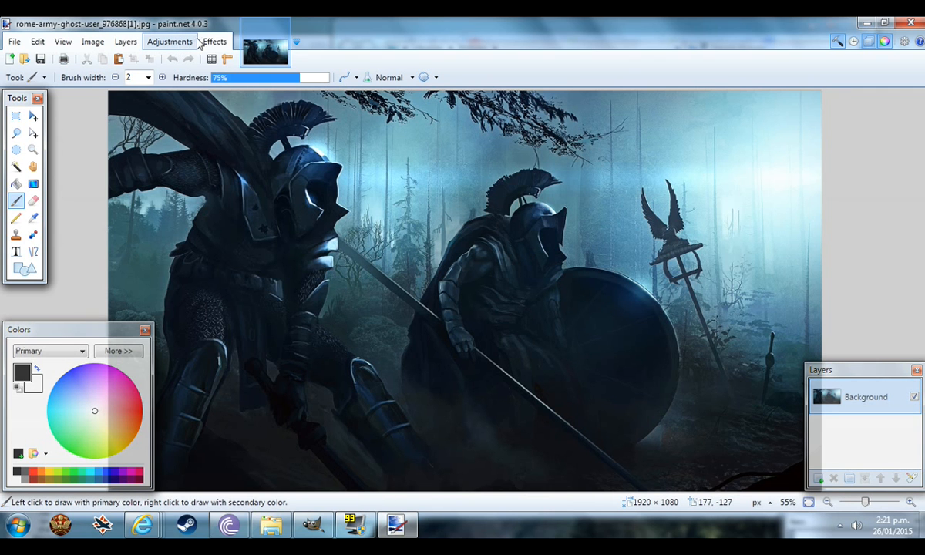
- Resize the image to 1280 pixels wide by 720 pixels high at a resolution of 96 pixels/inch
click(93, 42)
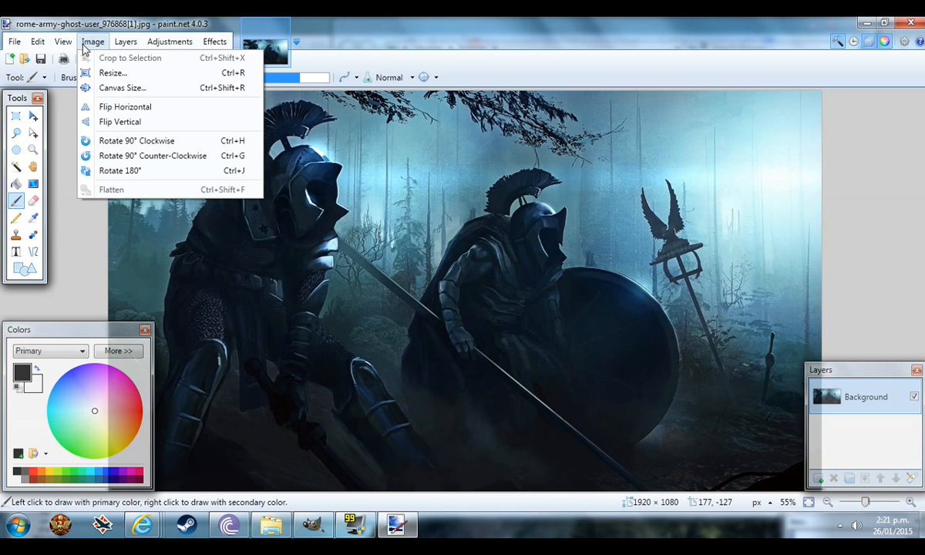
click(85, 43)
click(37, 43)
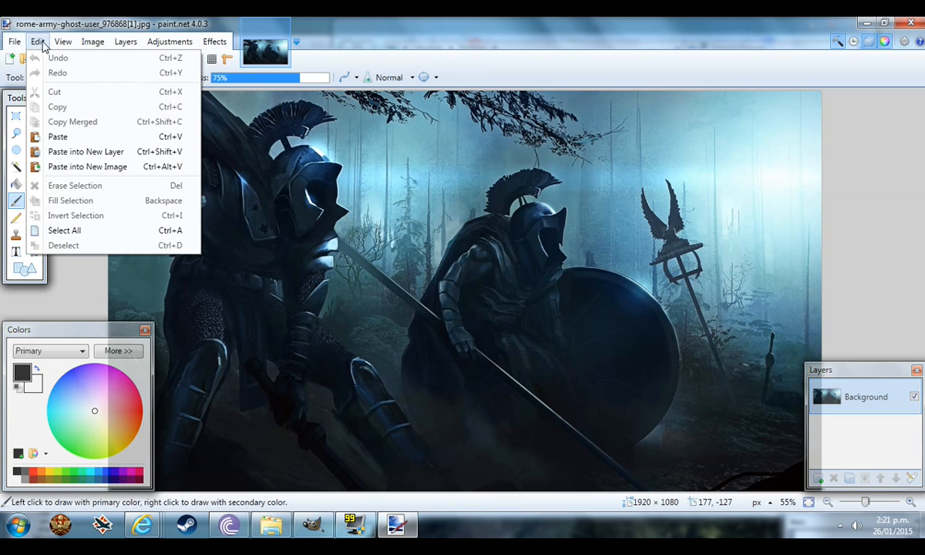
mouse_move(69, 45)
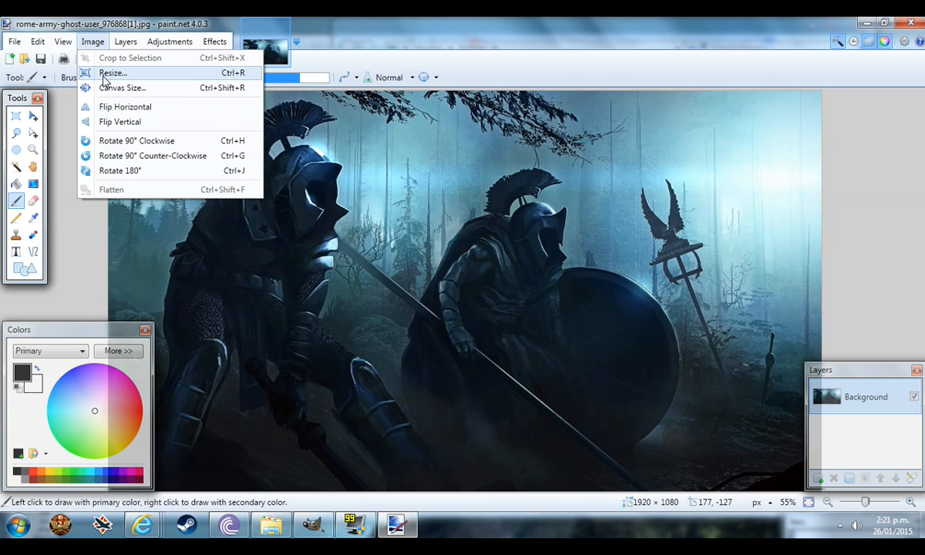
click(104, 76)
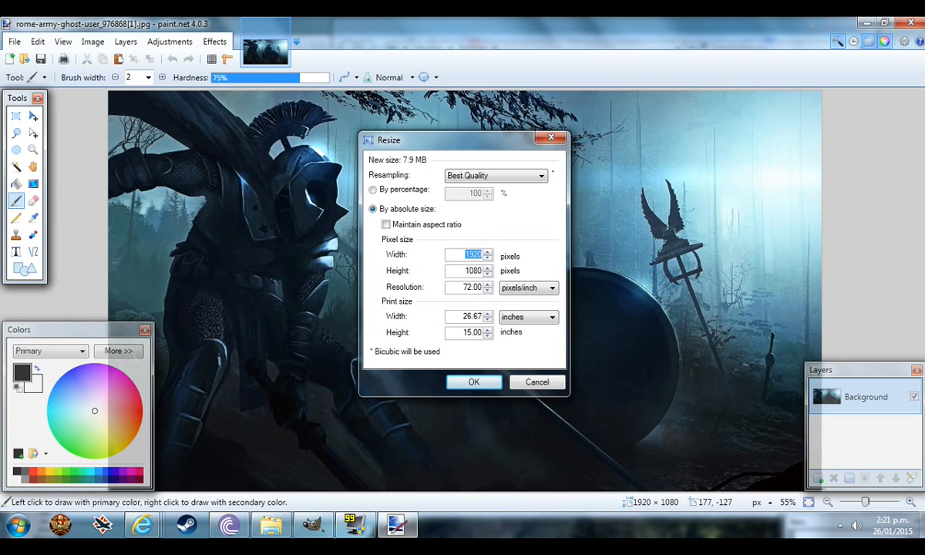
text(1280)
click(482, 271)
key(BackSpace)
key(BackSpace)
key(BackSpace)
key(BackSpace)
text(720)
click(472, 287)
key(BackSpace)
key(BackSpace)
text(96)
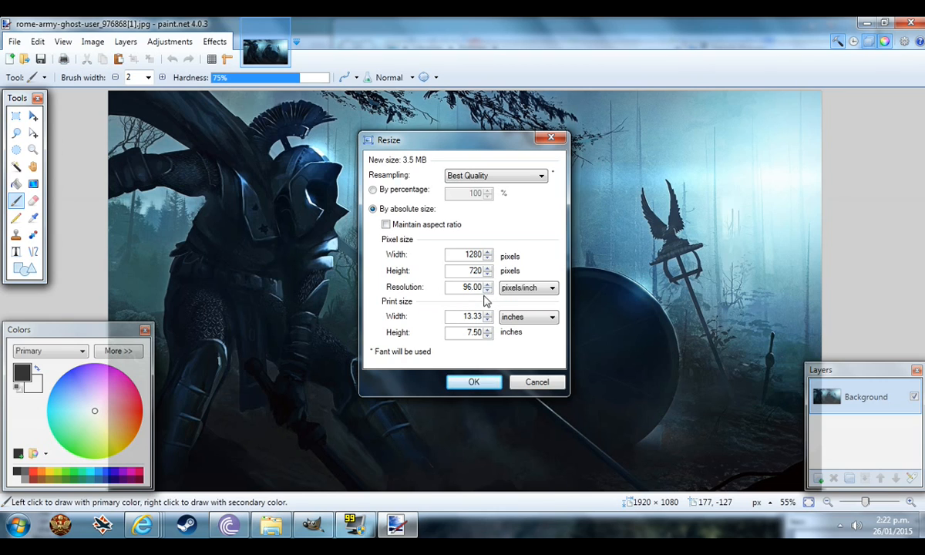
click(474, 382)
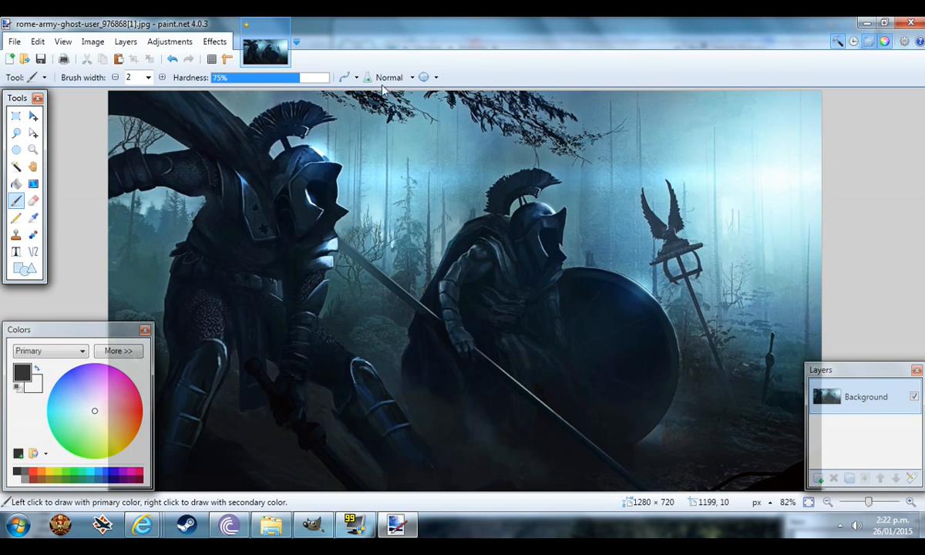
- Apply the Sharpen photo effect to the resized image with an amount of 20
click(213, 42)
click(208, 43)
click(213, 42)
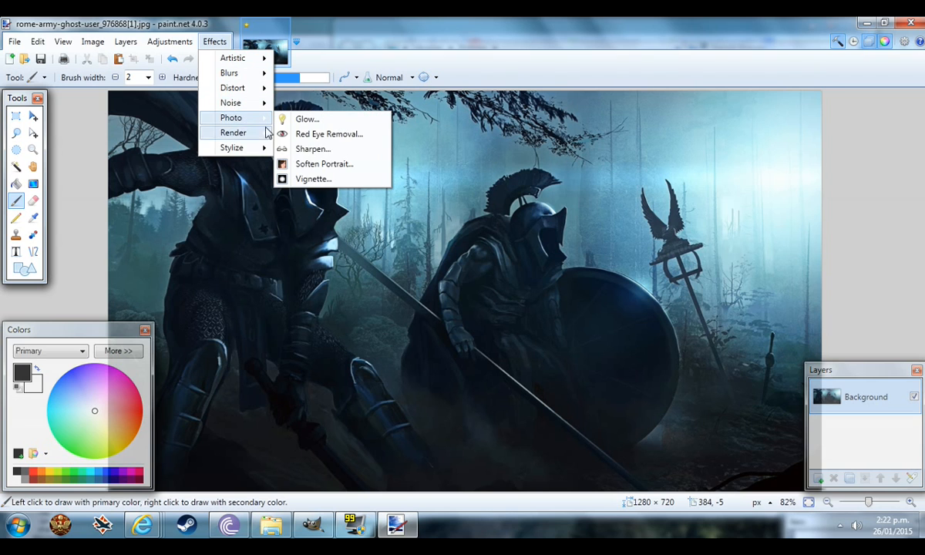
click(309, 149)
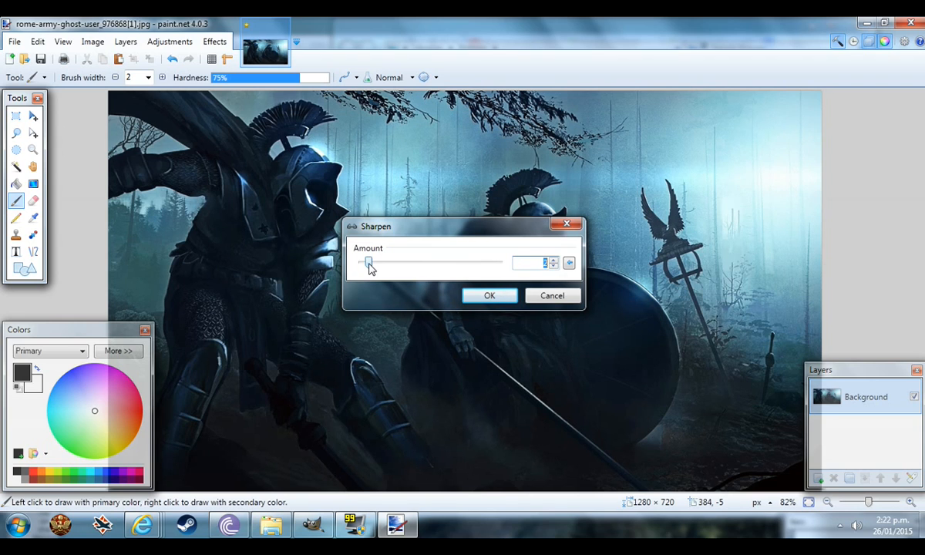
drag(370, 265, 506, 264)
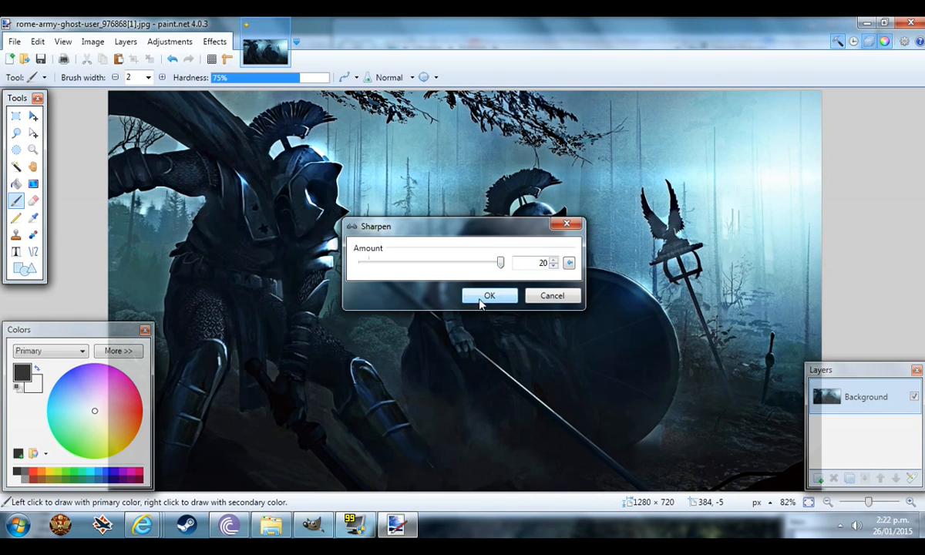
click(489, 296)
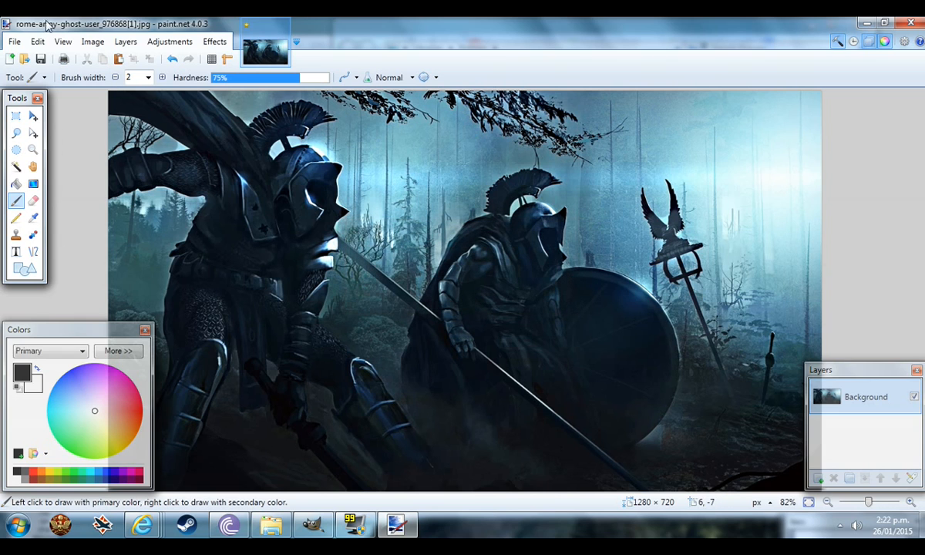
click(13, 43)
click(13, 44)
click(215, 41)
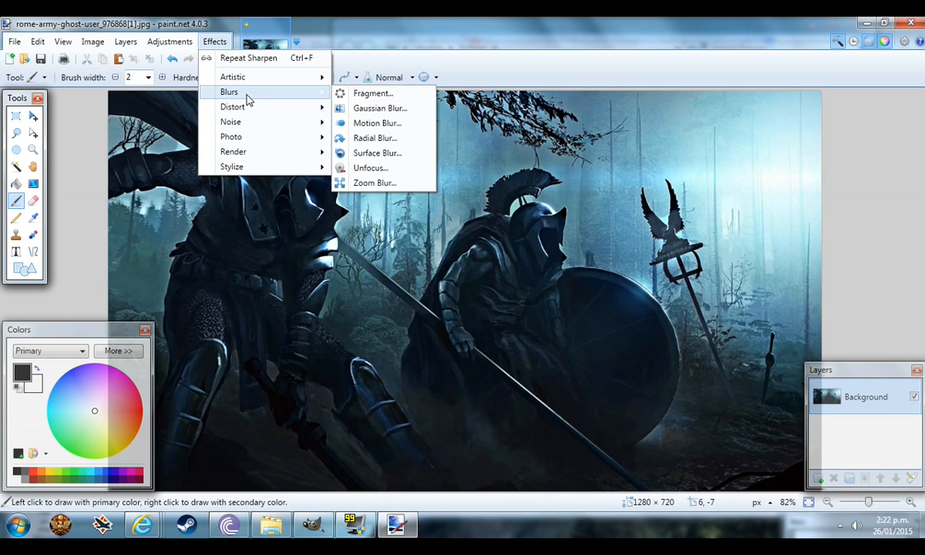
mouse_move(247, 109)
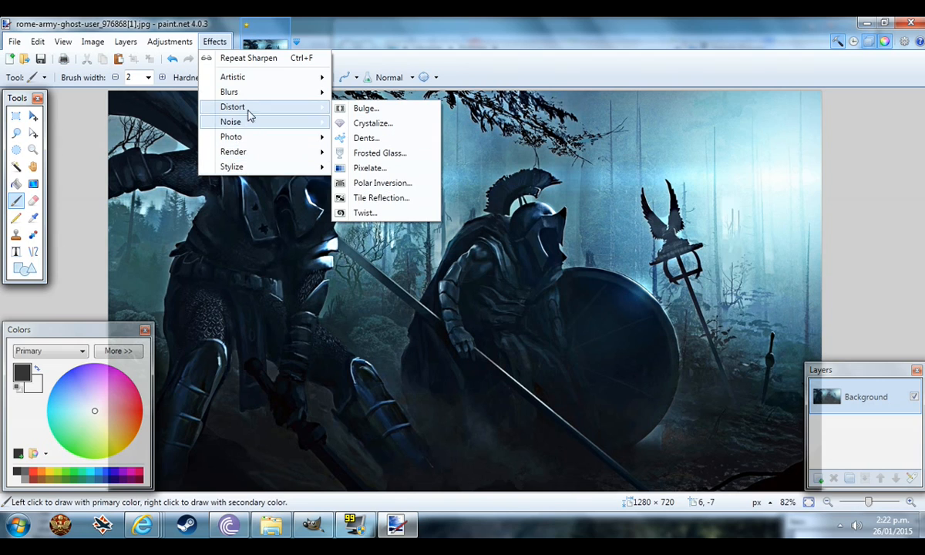
mouse_move(257, 145)
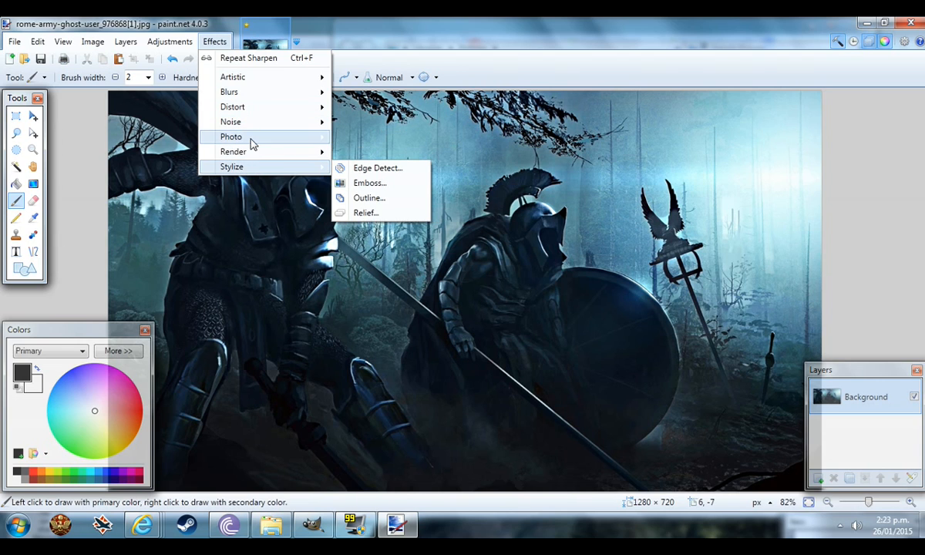
mouse_move(170, 48)
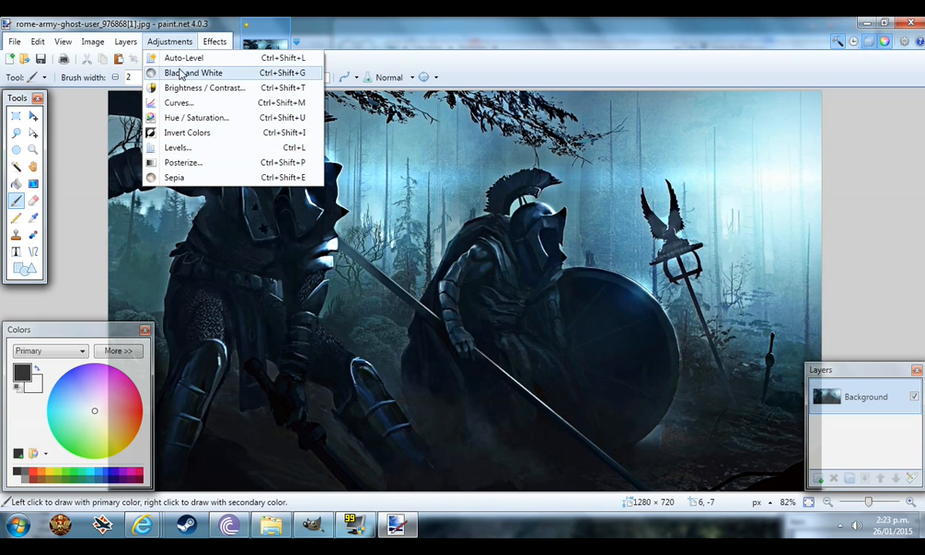
click(170, 42)
- Save the image as a JPEG named Rome Army in the Pictures library at quality 100, and close paint.net
click(15, 42)
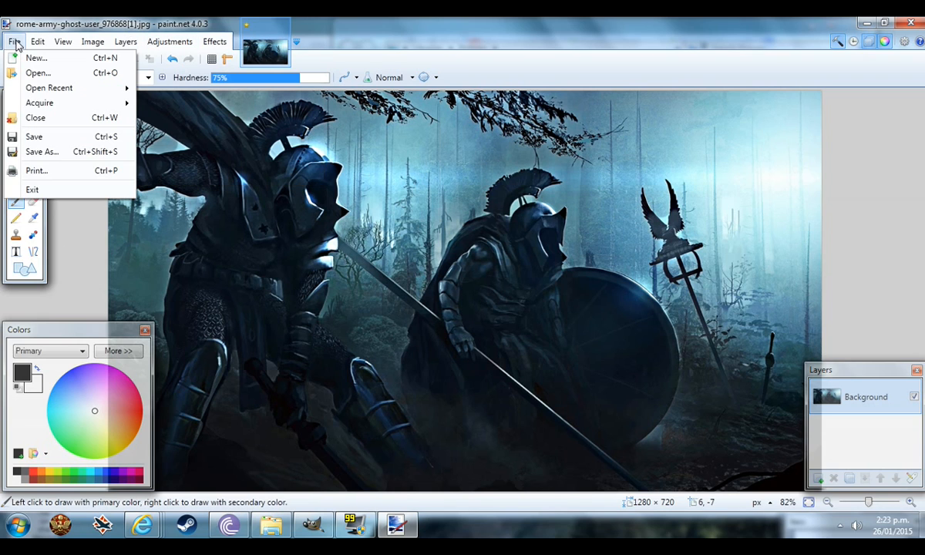
click(35, 158)
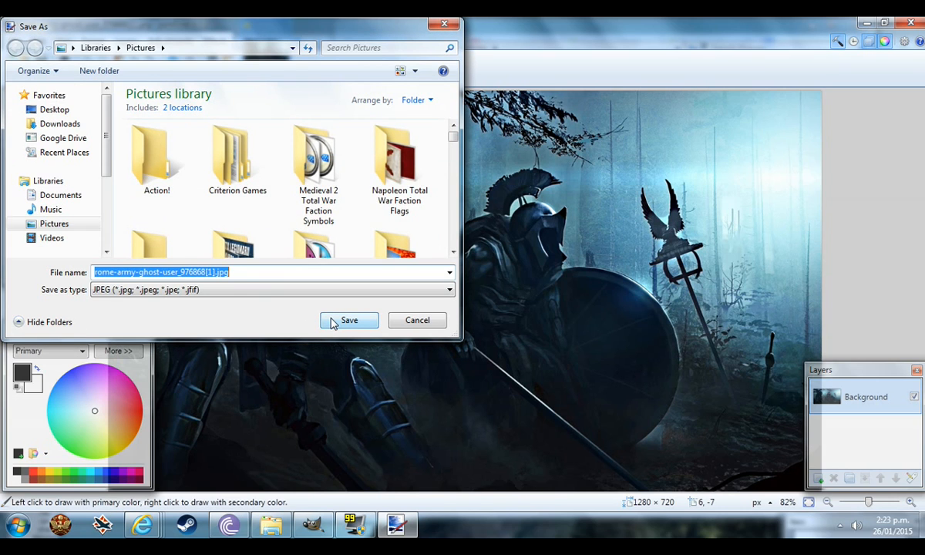
text(Rome Army)
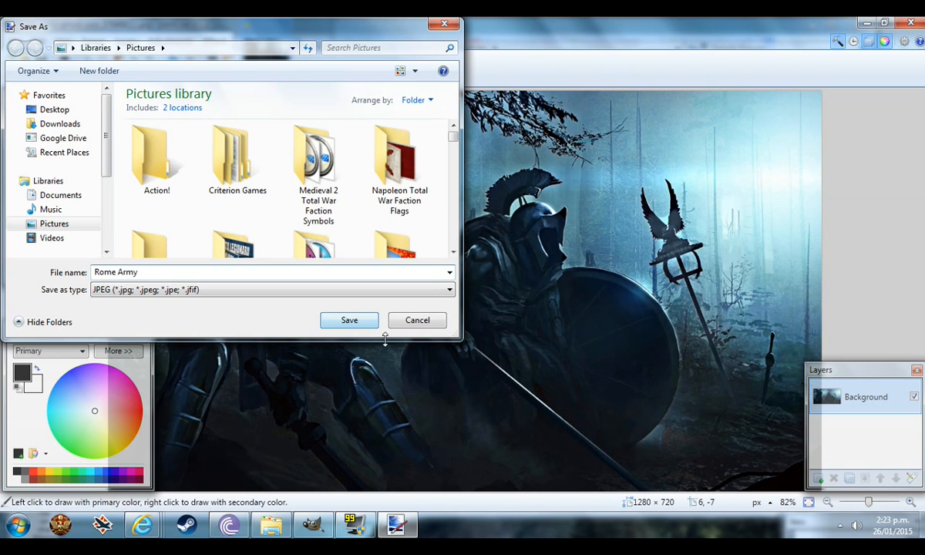
click(350, 320)
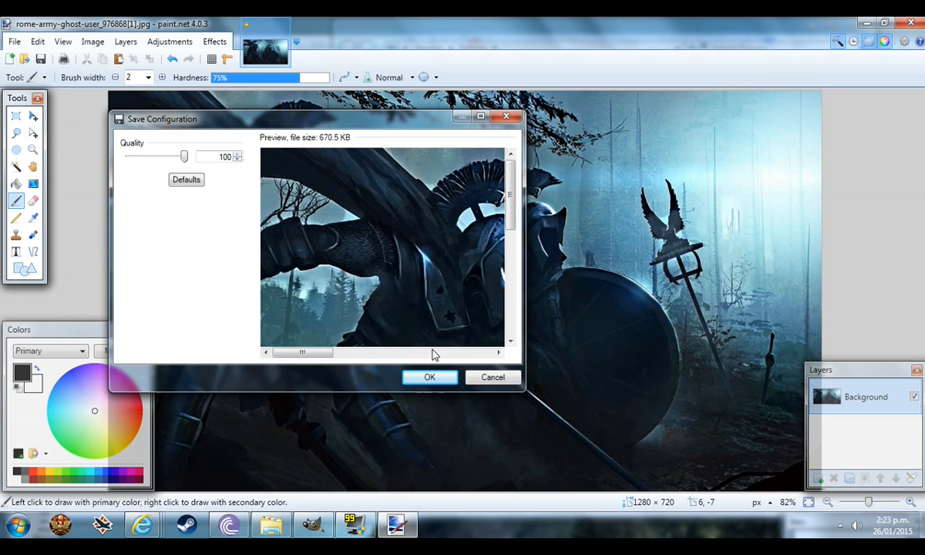
click(432, 380)
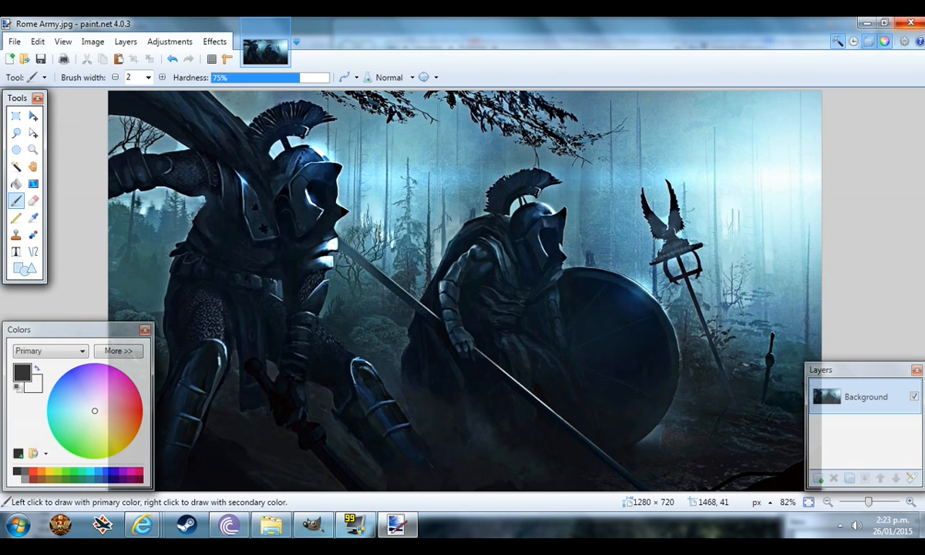
click(912, 22)
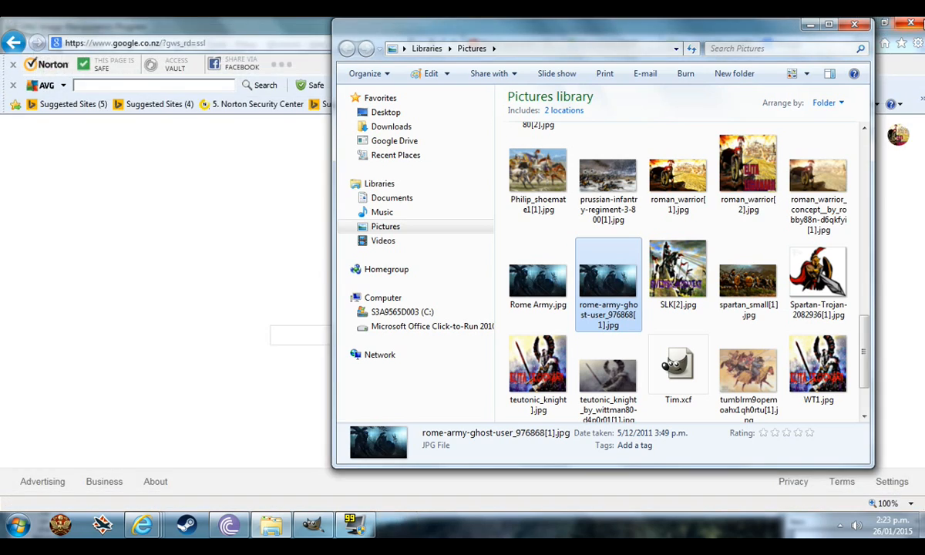
- Switch to Internet Explorer, search Google for picmonkey, and open the PicMonkey photo editor website
click(237, 25)
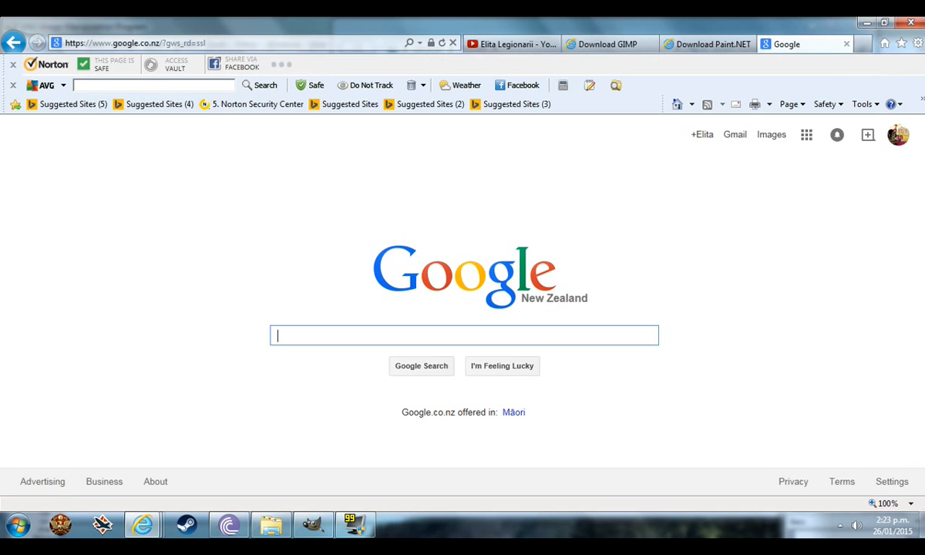
text(picmo)
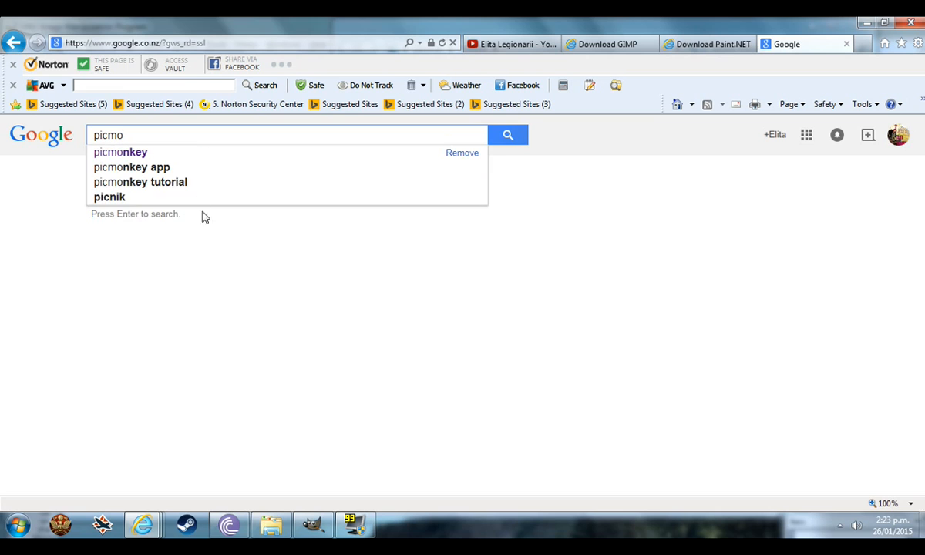
click(117, 158)
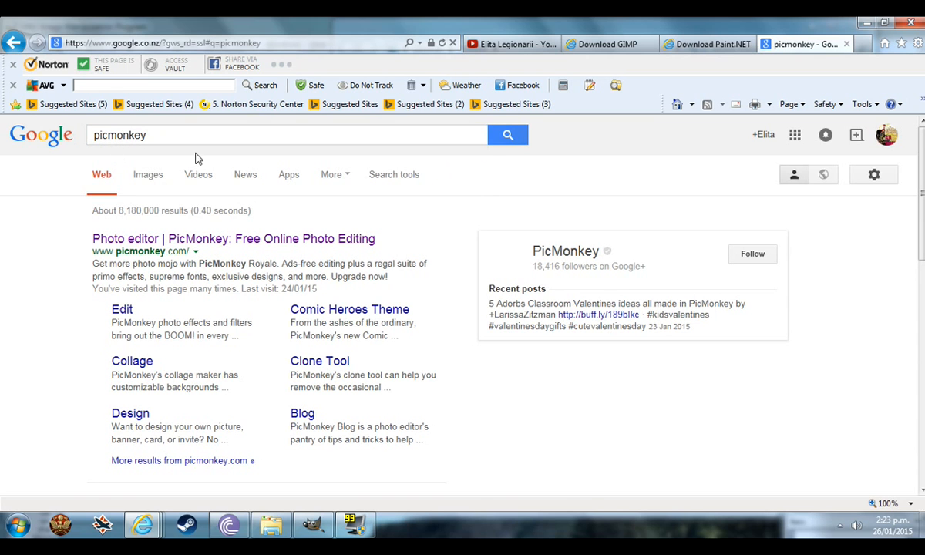
click(199, 244)
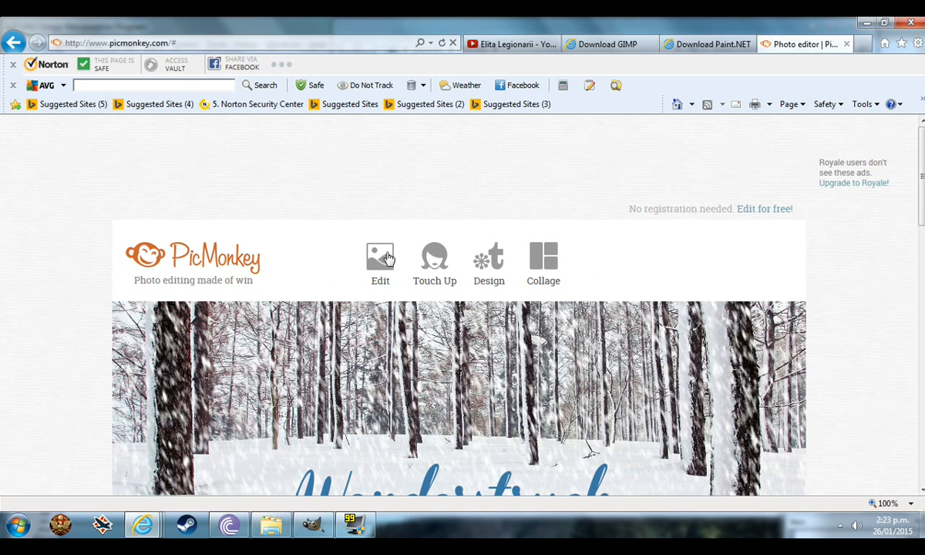
- Open Rome Army.jpg from the Pictures library in PicMonkey's photo editor
click(385, 259)
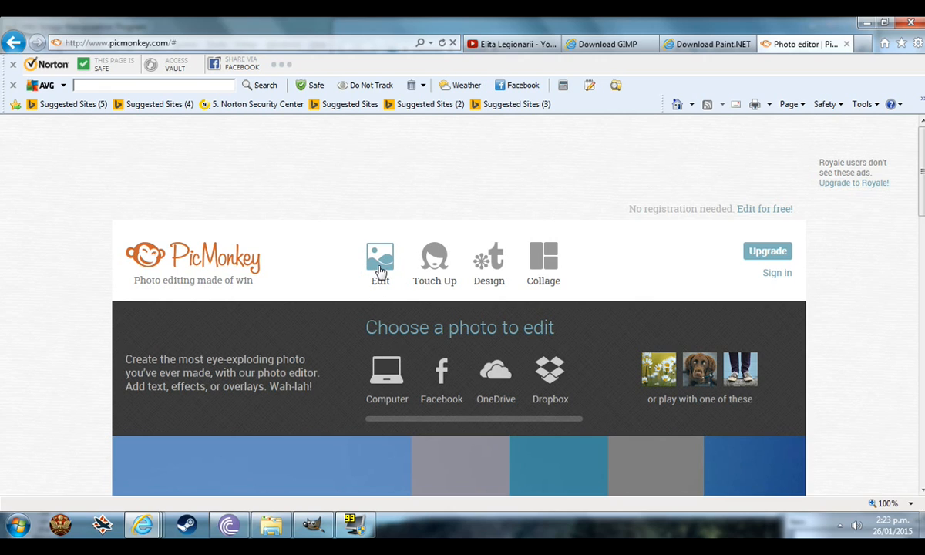
click(380, 266)
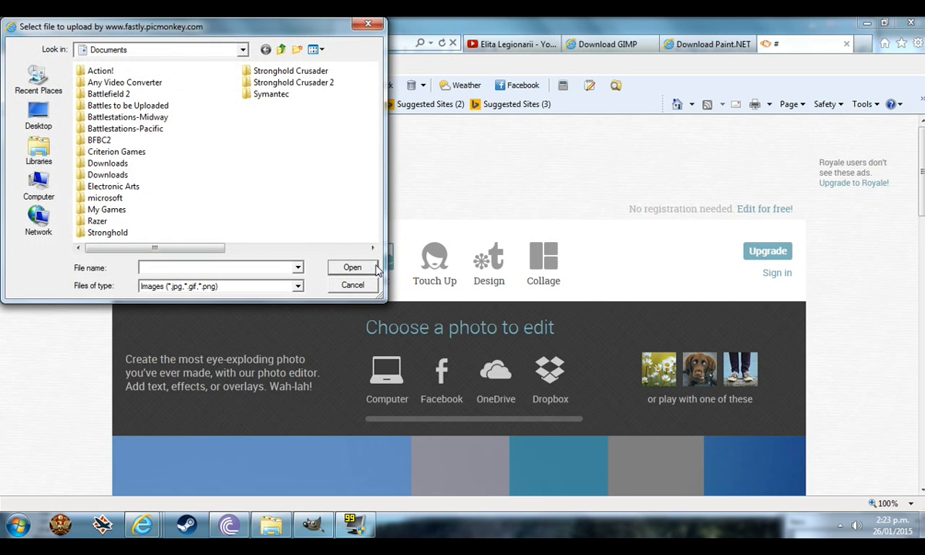
click(35, 146)
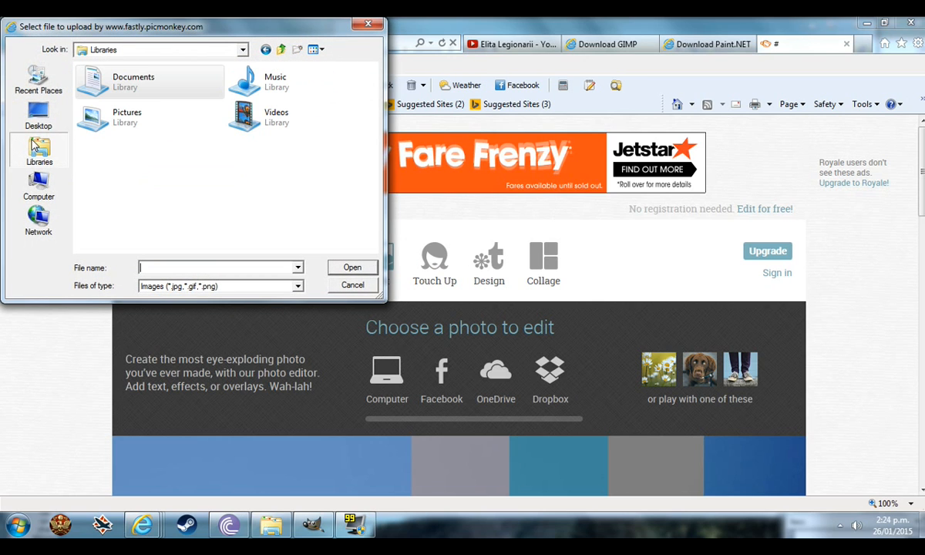
double_click(93, 123)
drag(373, 92, 372, 212)
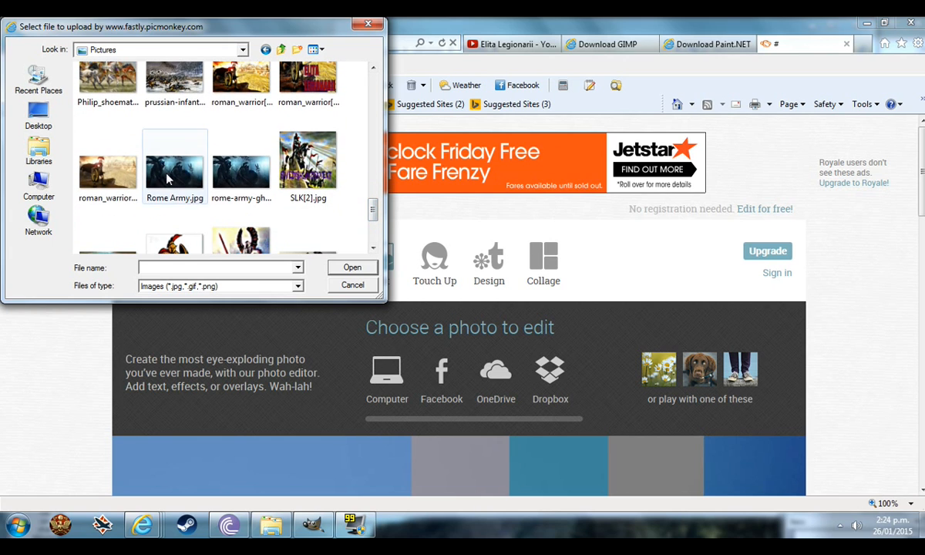
click(168, 179)
click(352, 266)
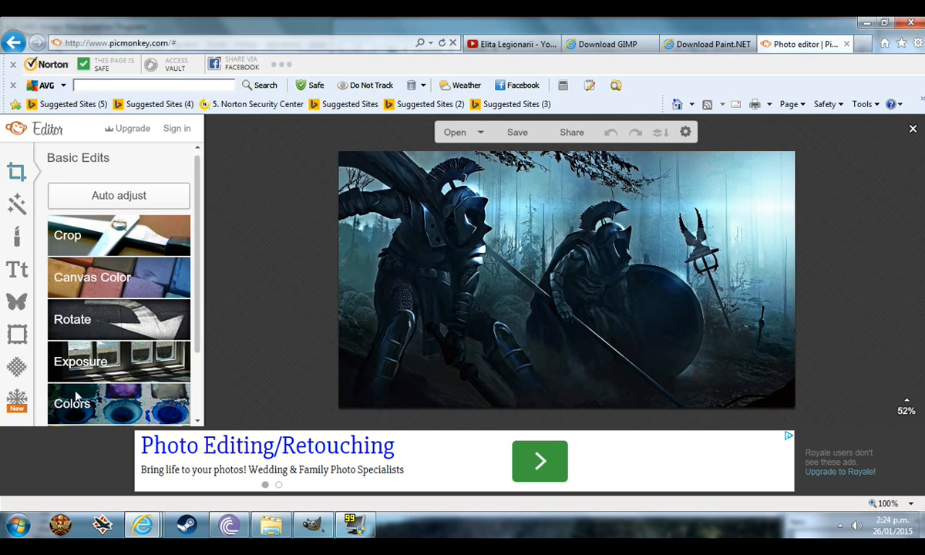
- Apply an Exposure edit to the picture with brightness -10, shadows 10 and contrast -2
click(103, 362)
mouse_move(119, 302)
mouse_down()
mouse_move(140, 304)
mouse_move(116, 306)
mouse_up()
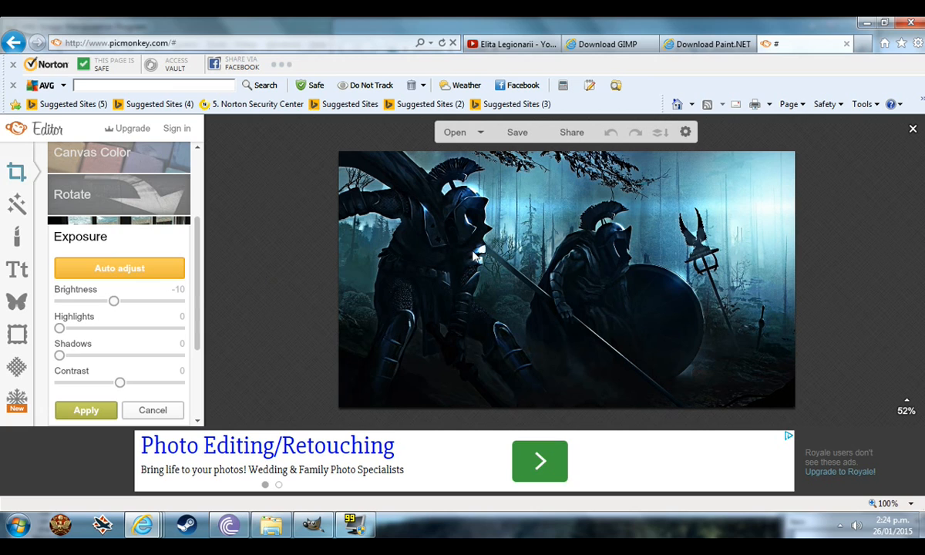
drag(58, 359, 70, 361)
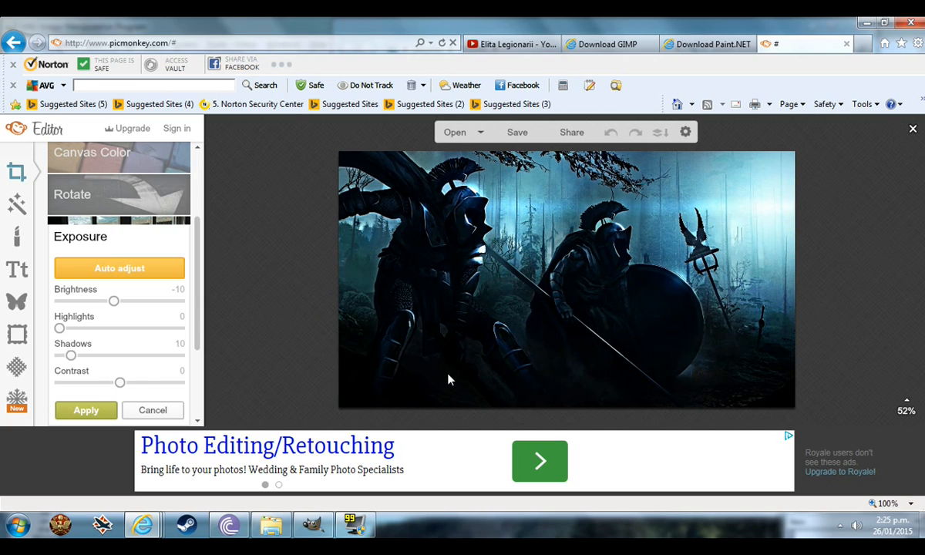
mouse_move(118, 385)
mouse_down()
mouse_move(146, 385)
mouse_move(115, 389)
mouse_up()
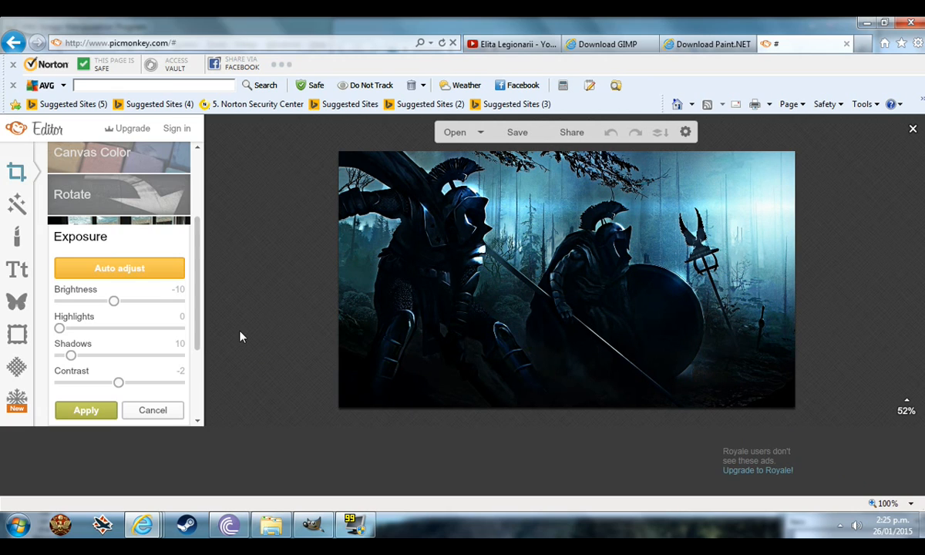
click(97, 410)
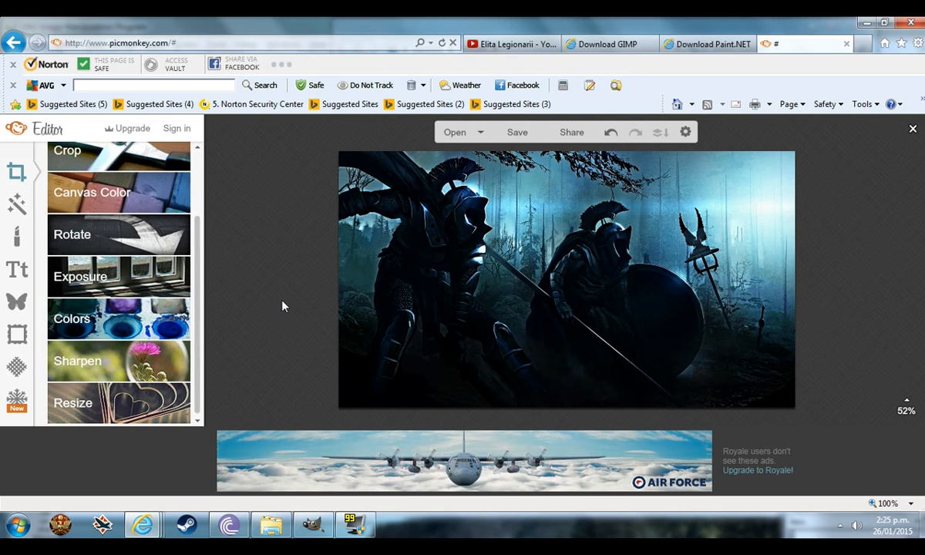
- Apply a Sharpen edit to the picture with sharpness 40 and clarity 60%
click(77, 368)
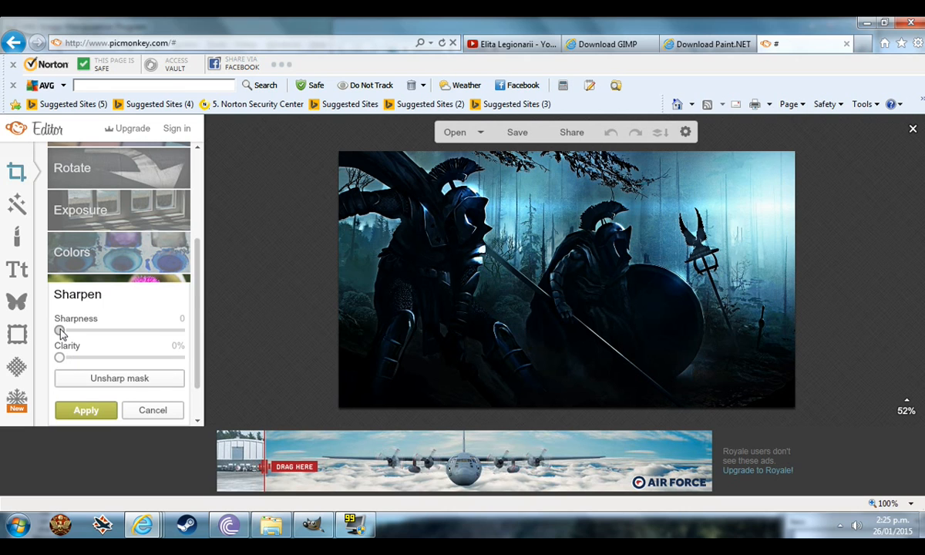
drag(65, 331, 198, 347)
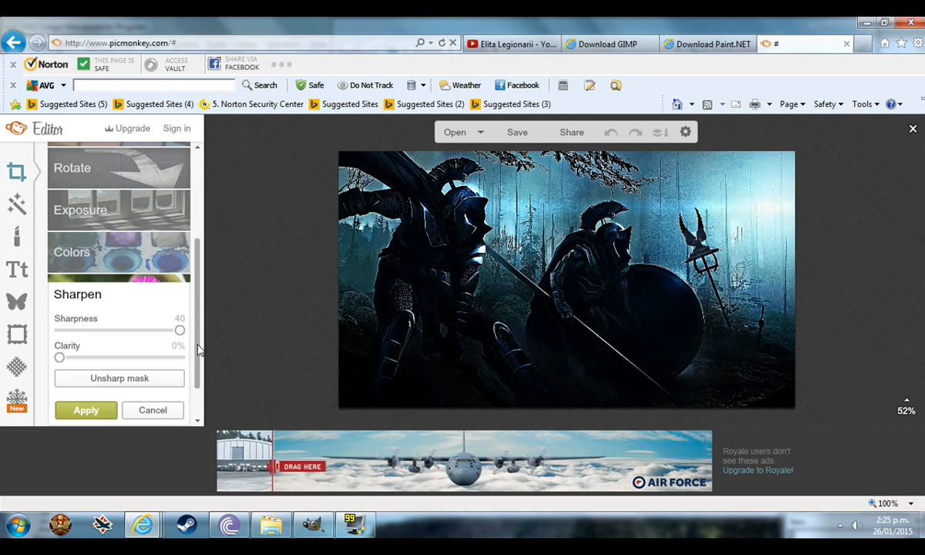
drag(59, 361, 177, 363)
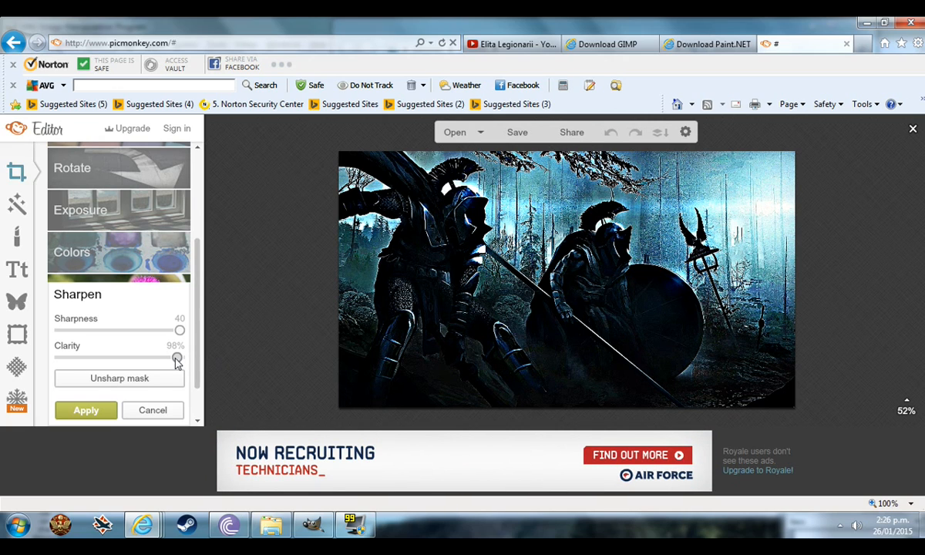
drag(176, 363, 131, 366)
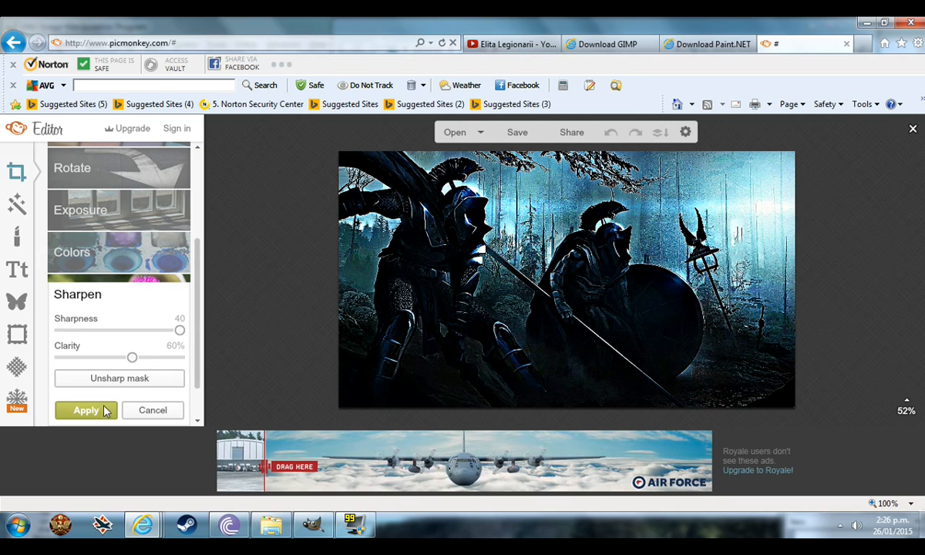
click(98, 414)
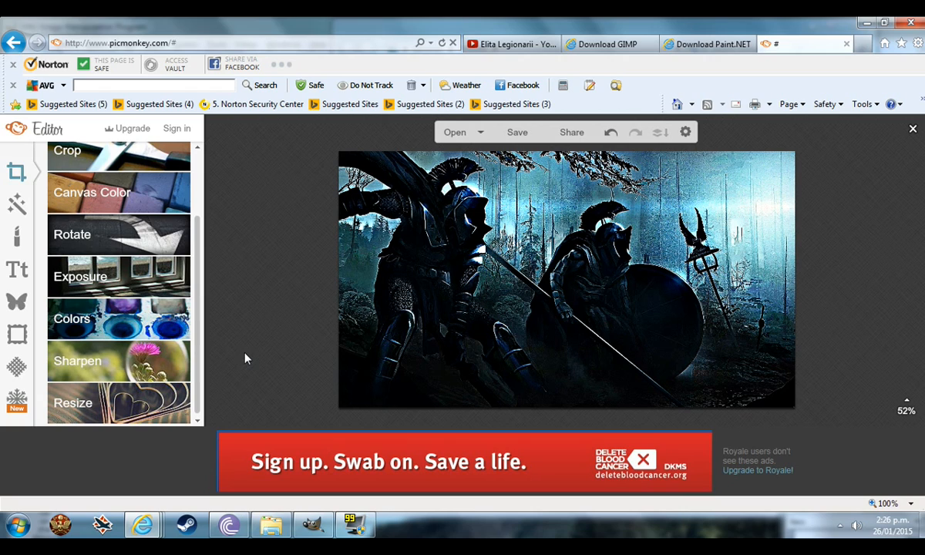
click(18, 206)
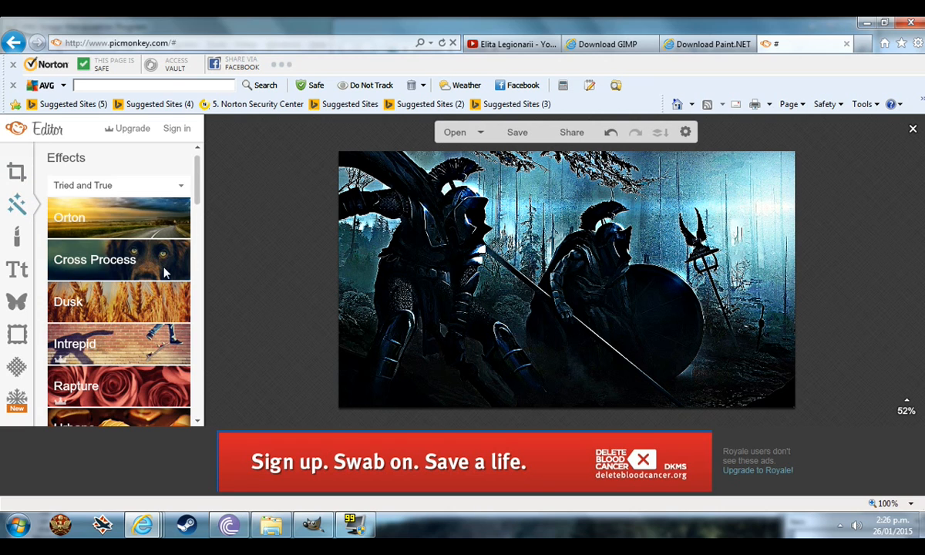
scroll(197, 204, down, 3)
drag(199, 205, 199, 223)
scroll(68, 262, up, 7)
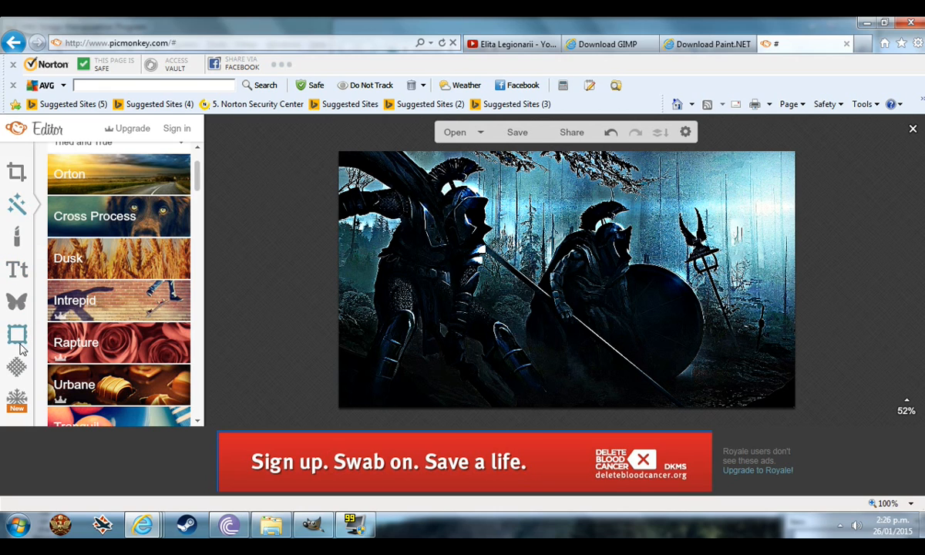
- Preview each of the three Space textures on the picture, then discard the texture
click(18, 368)
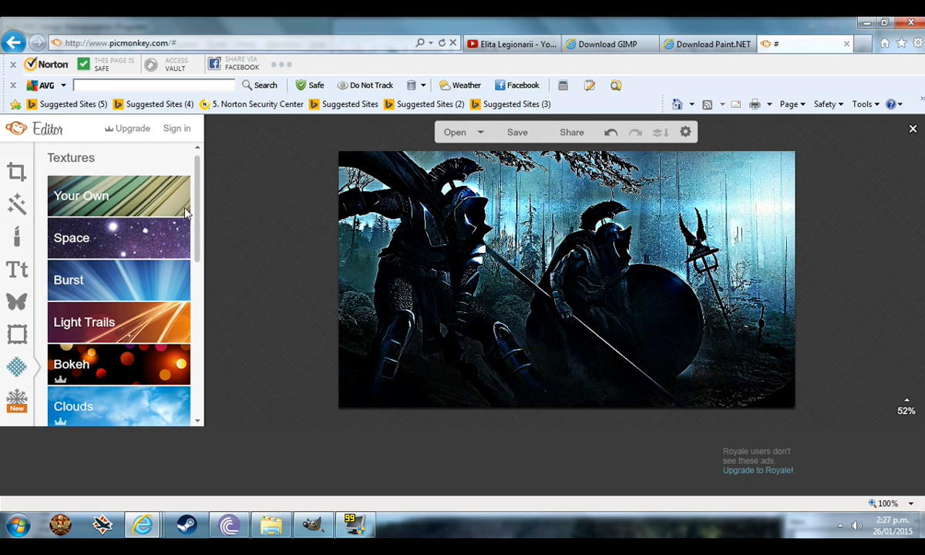
click(137, 234)
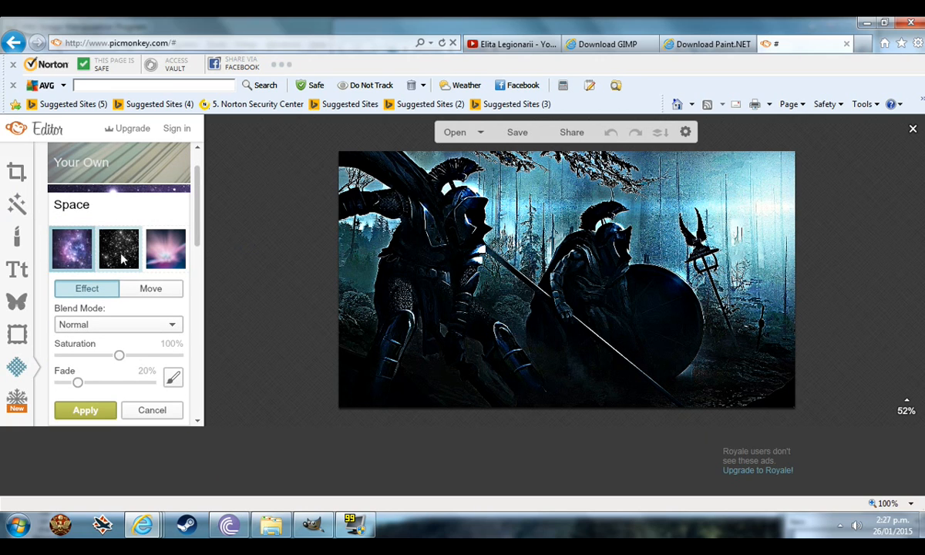
click(121, 258)
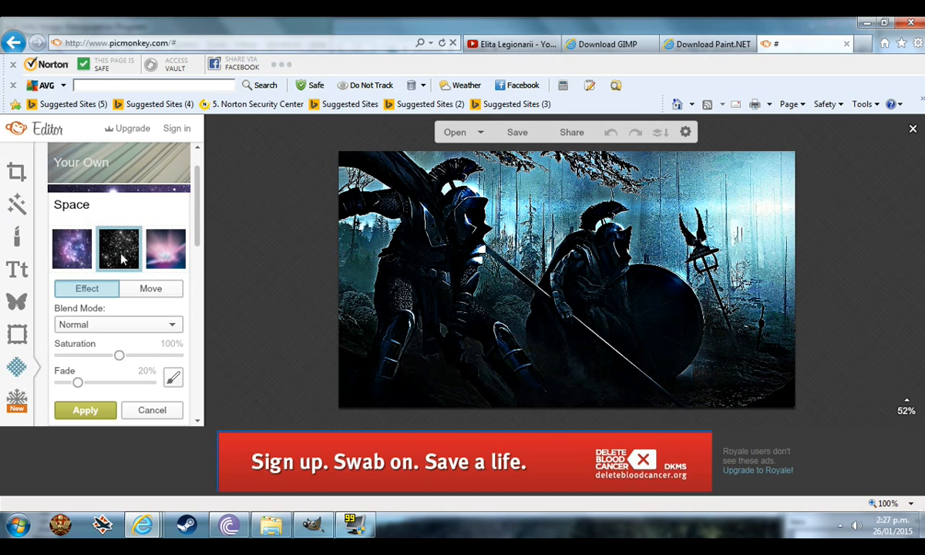
click(169, 256)
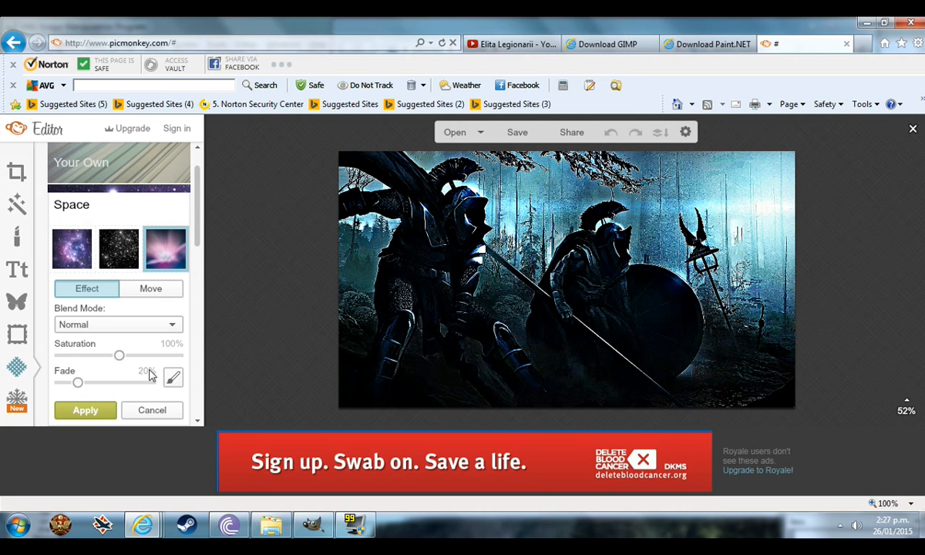
click(72, 247)
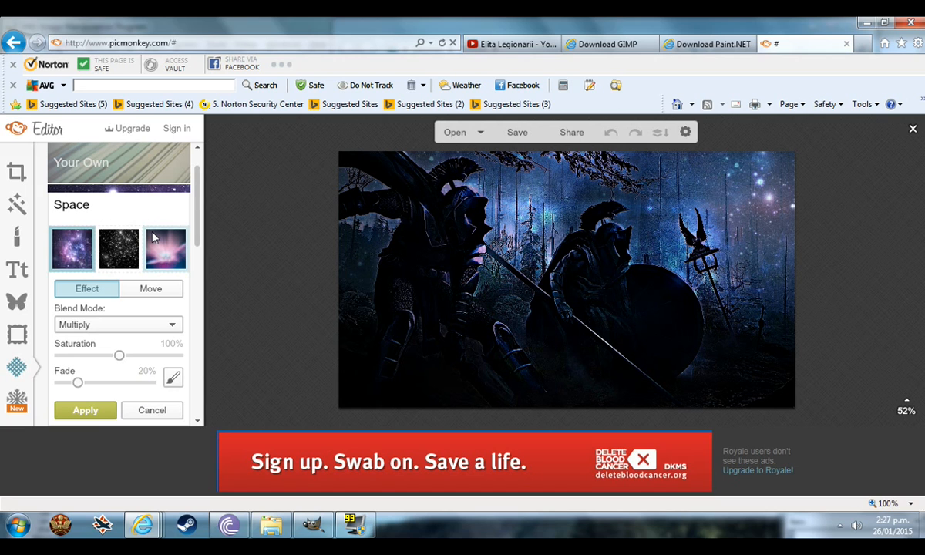
click(124, 246)
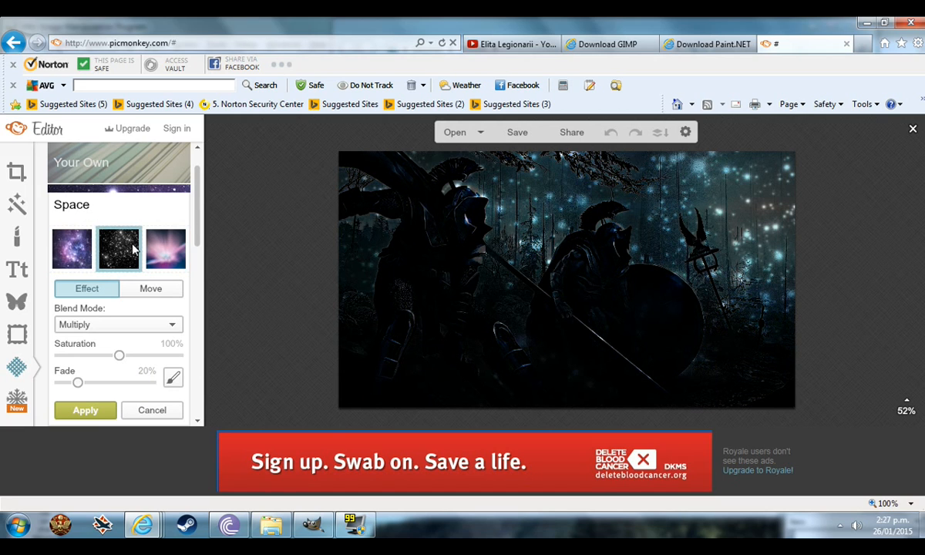
click(162, 247)
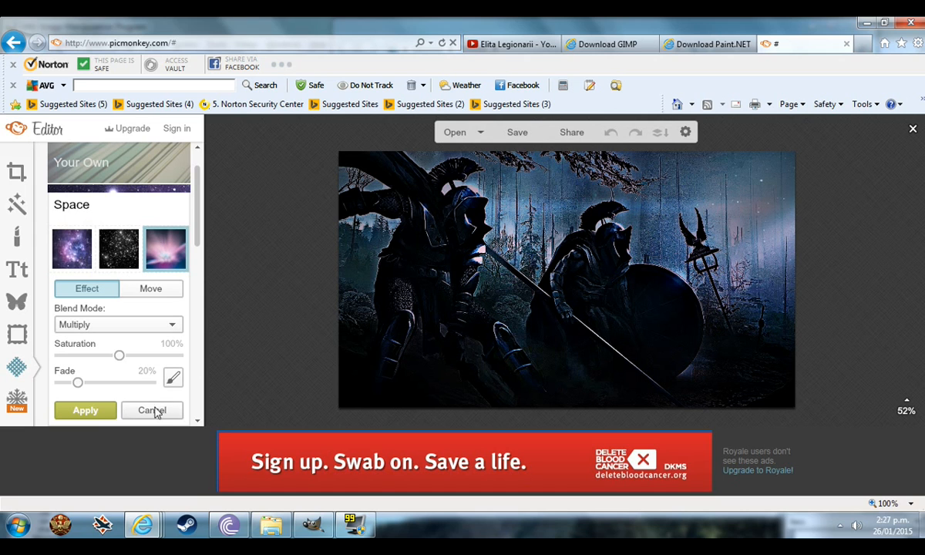
click(152, 411)
- Preview the blue and golden Burst textures on the picture, then discard the texture
click(123, 244)
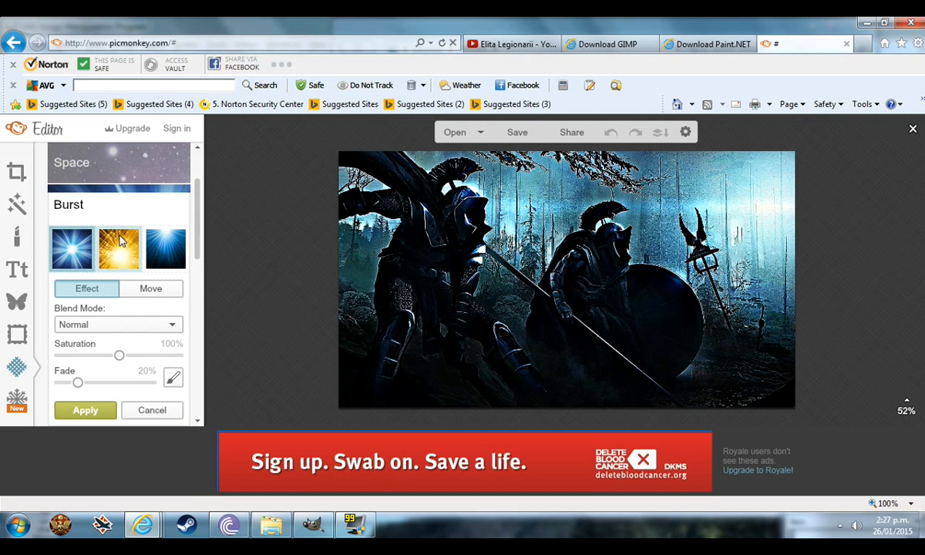
click(85, 253)
click(105, 256)
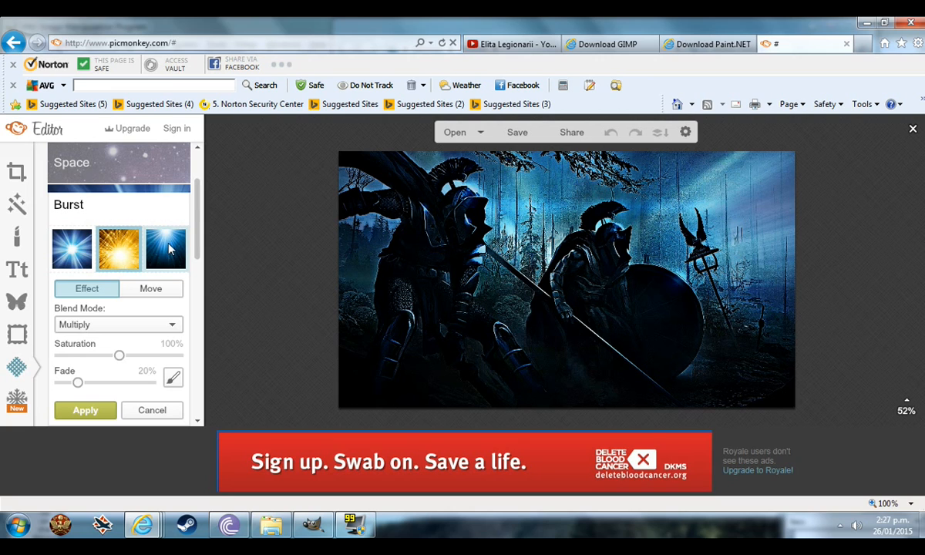
click(168, 247)
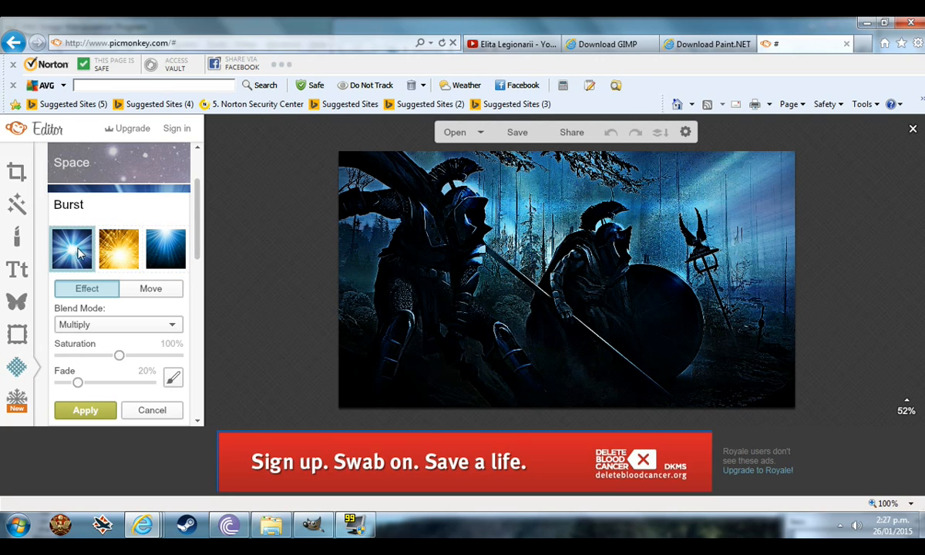
click(120, 246)
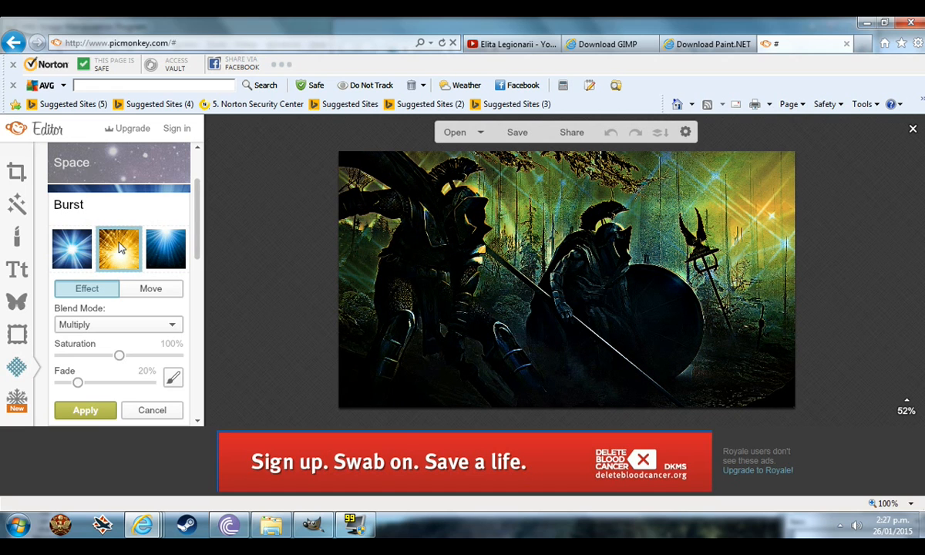
click(164, 409)
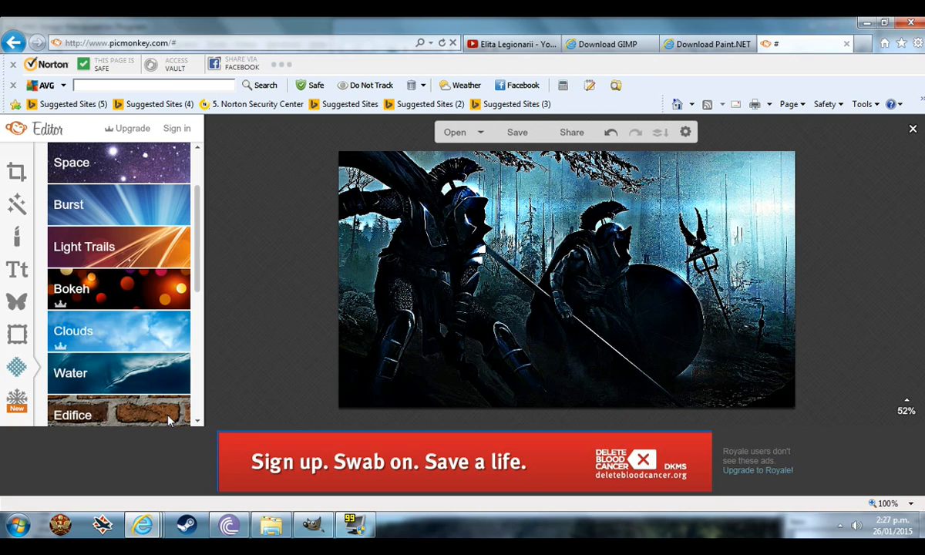
- Preview the rain variant of the Water texture on the picture, discard it, and look over the remaining textures
click(148, 384)
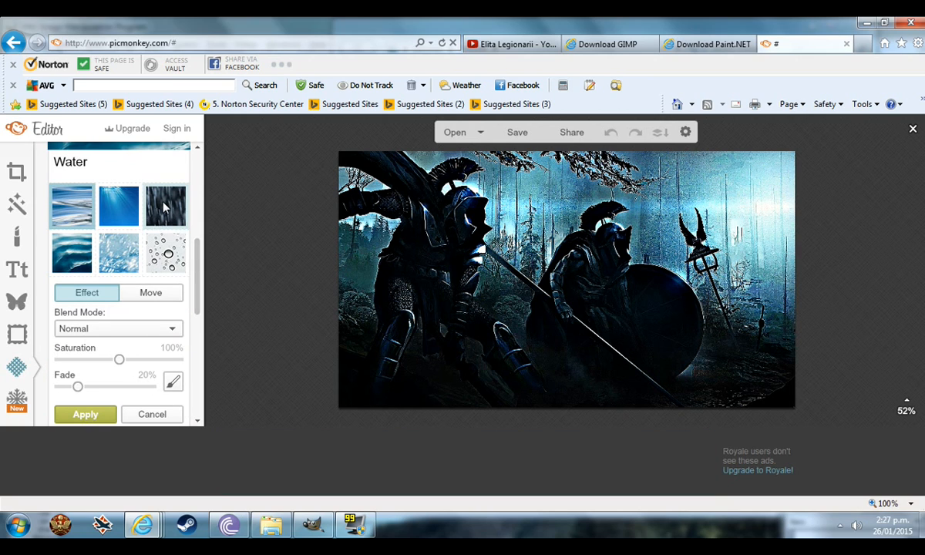
click(165, 205)
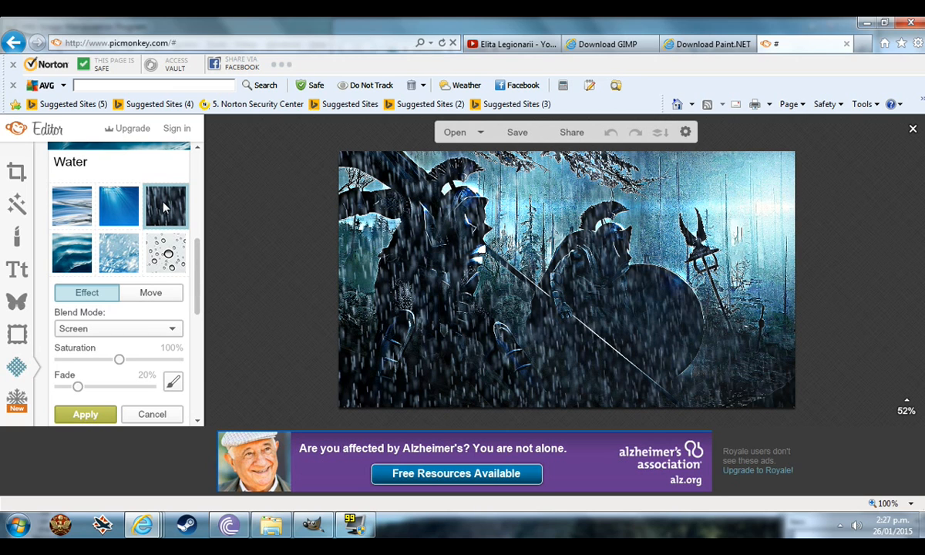
click(152, 416)
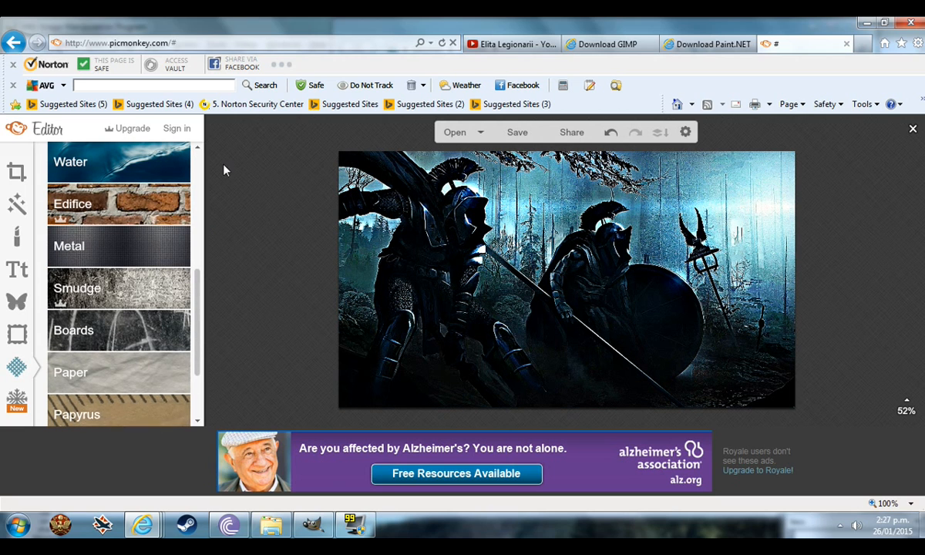
scroll(199, 308, down, 1)
drag(199, 308, 198, 336)
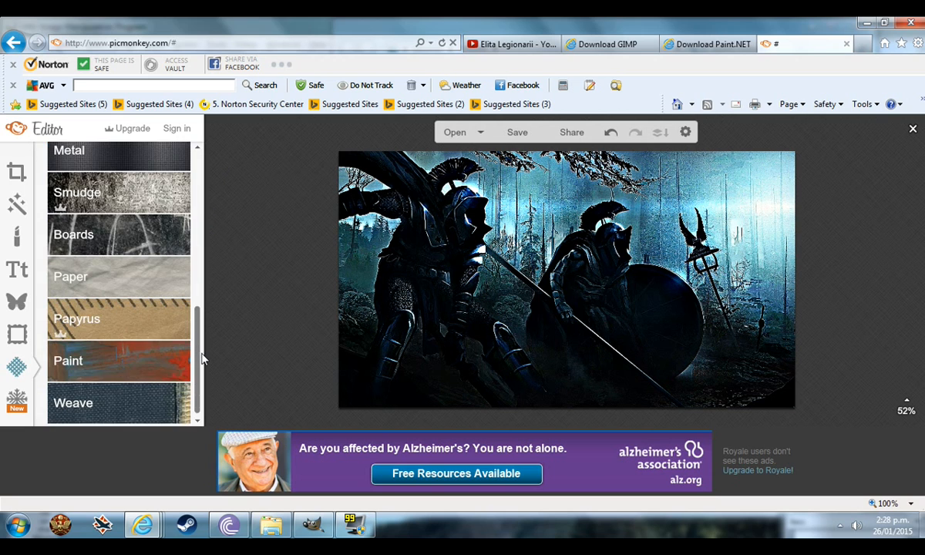
- Try the Radiance light effect with a white tint, placing its focus area at several spots across the picture
click(20, 202)
drag(197, 173, 197, 325)
click(151, 289)
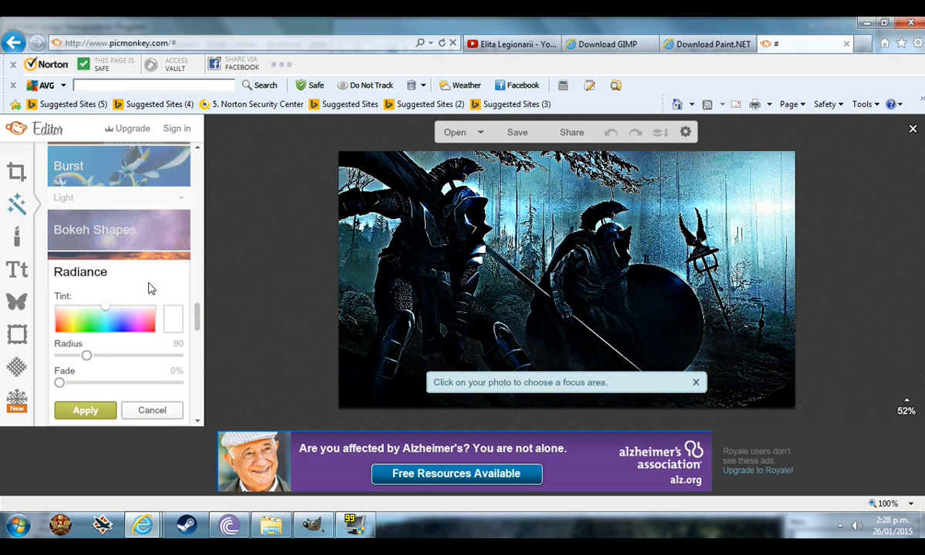
click(505, 233)
click(529, 242)
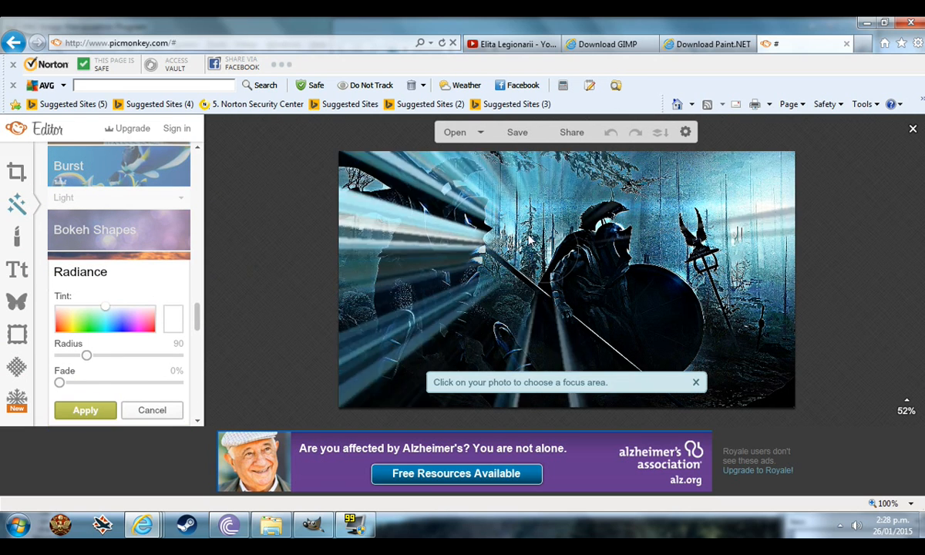
click(509, 183)
click(551, 177)
drag(550, 175, 717, 174)
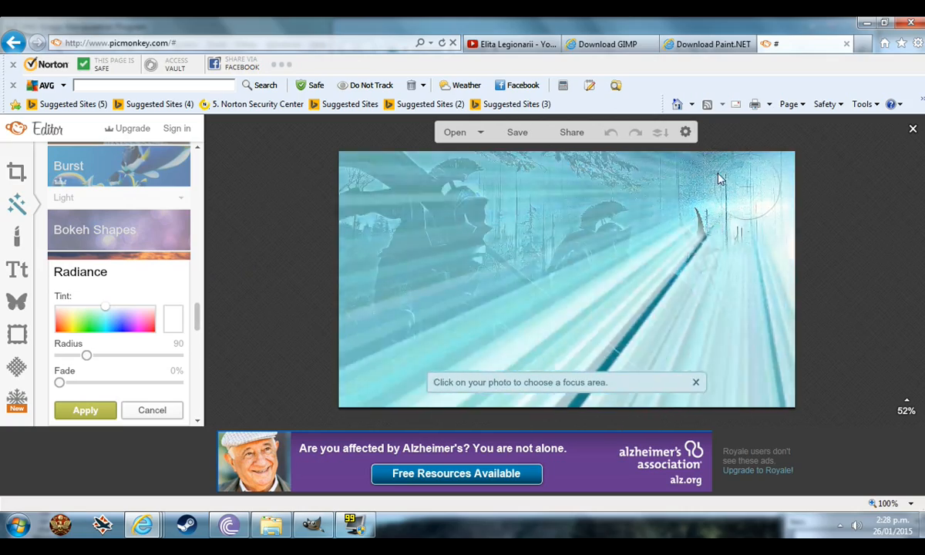
click(386, 174)
mouse_move(387, 174)
mouse_down()
mouse_move(339, 173)
mouse_move(341, 220)
mouse_move(362, 185)
mouse_move(400, 177)
mouse_up()
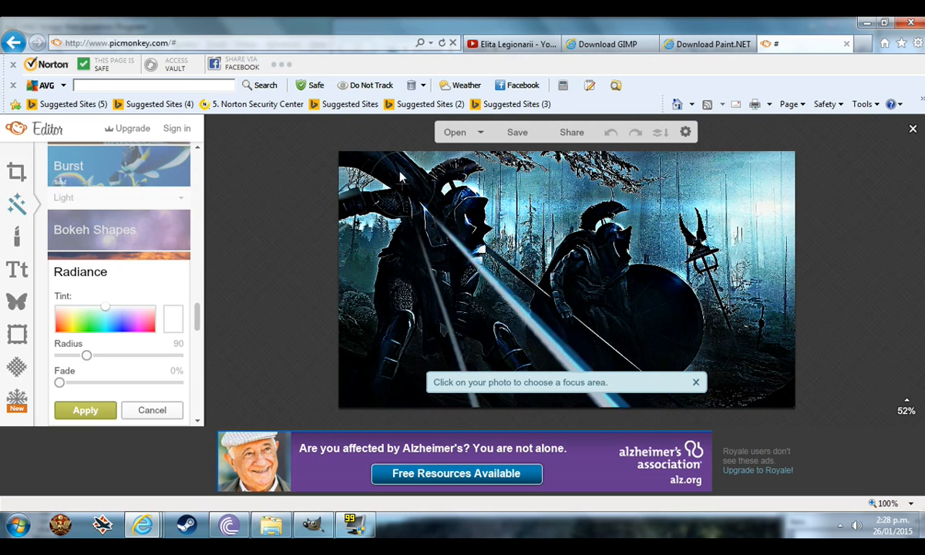
- Try blue and purple Radiance tints with the focus area near the front soldier's shoulder, then discard the effect
click(125, 329)
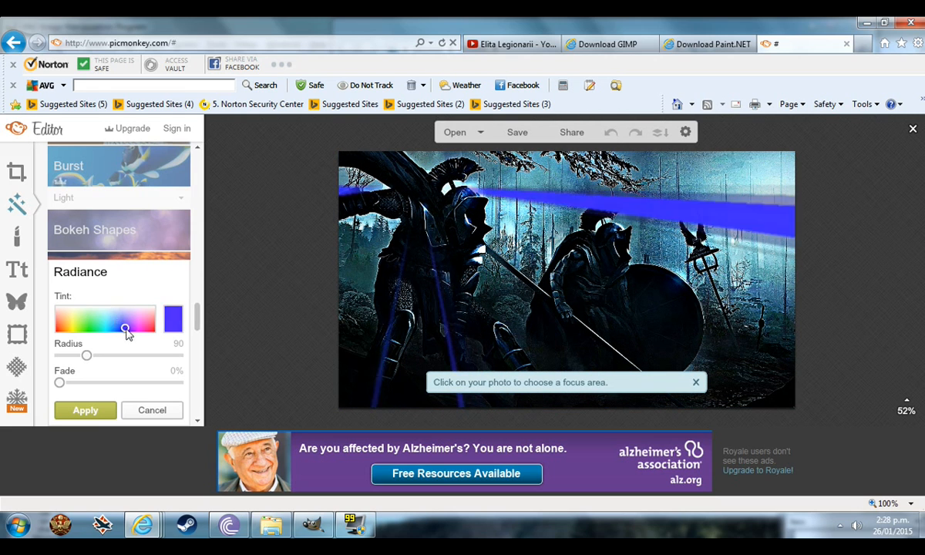
click(131, 329)
click(407, 188)
drag(410, 187, 367, 170)
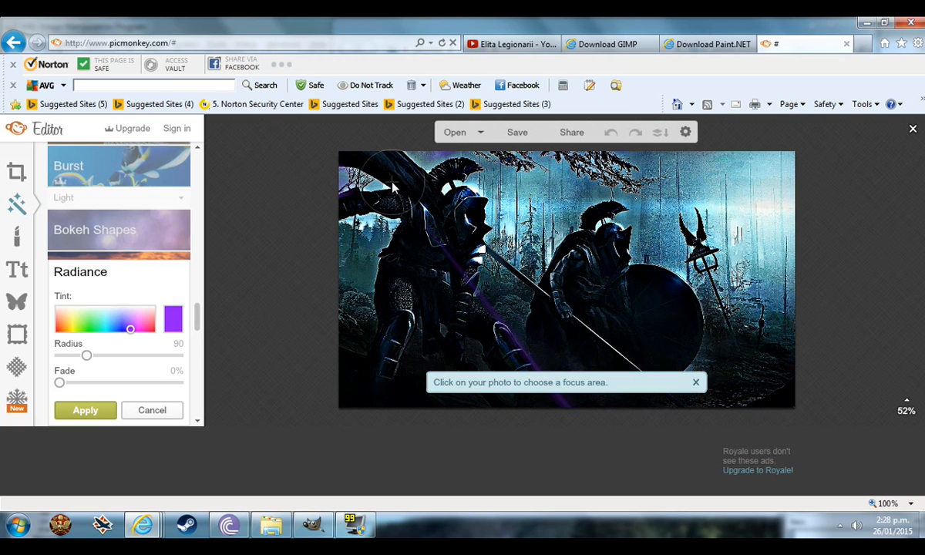
click(159, 411)
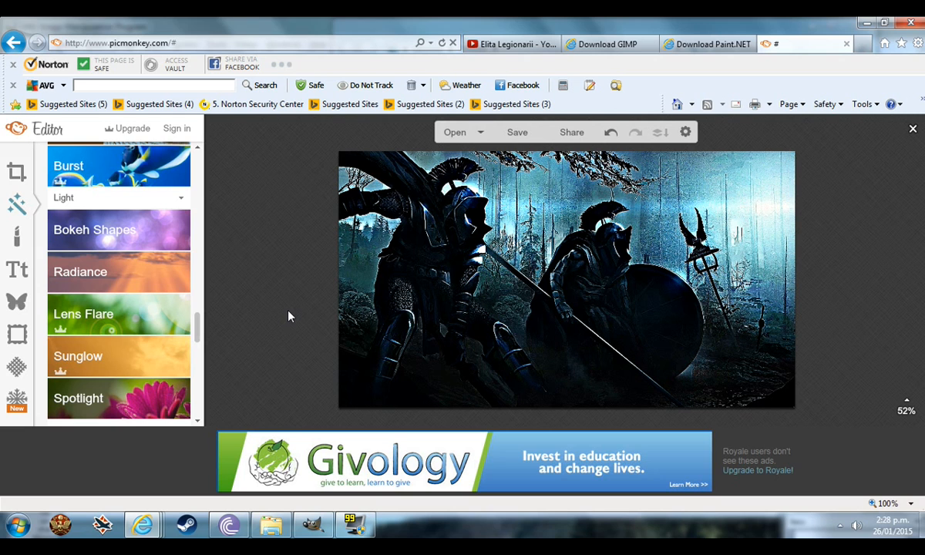
- Save the enhanced picture as Rome Army.jpg in the Pictures library, declining the suggested My Pictures fallback for the System32 location
click(515, 134)
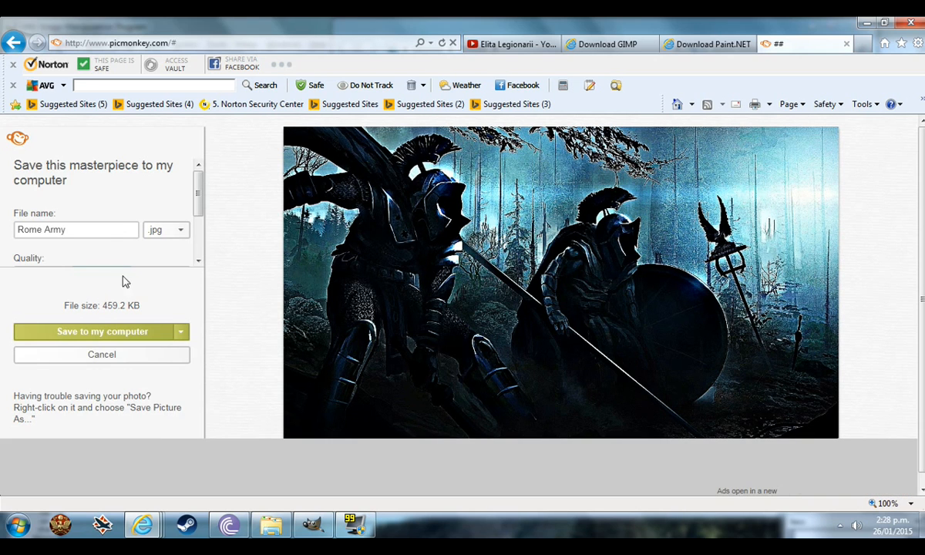
click(106, 336)
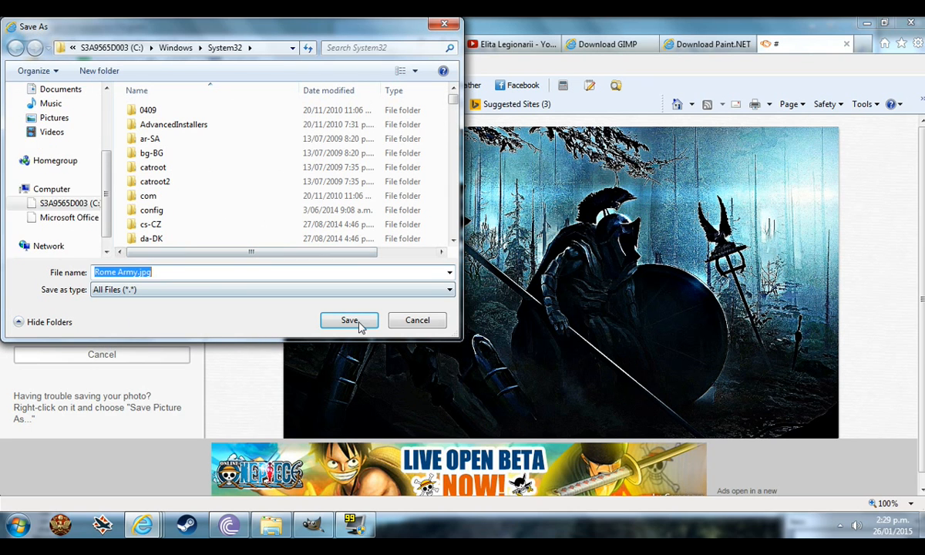
click(348, 322)
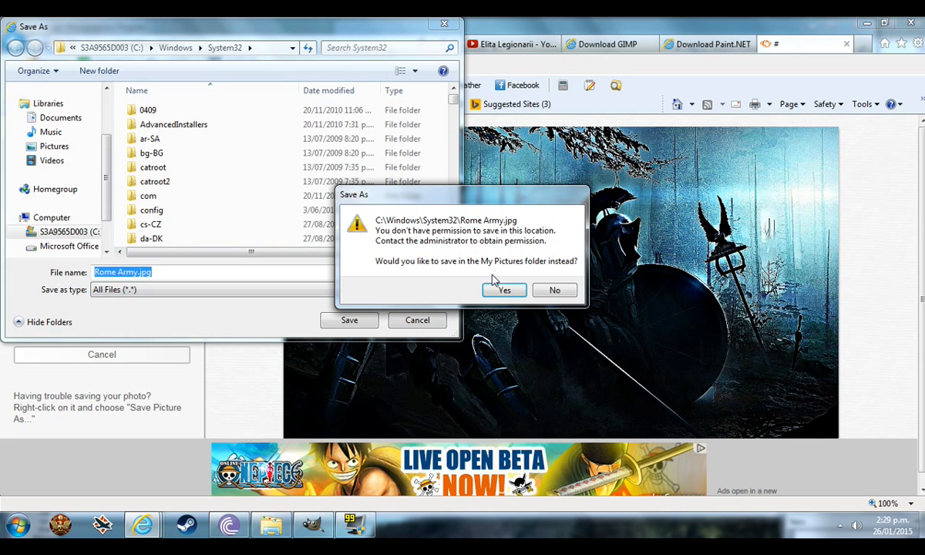
click(549, 291)
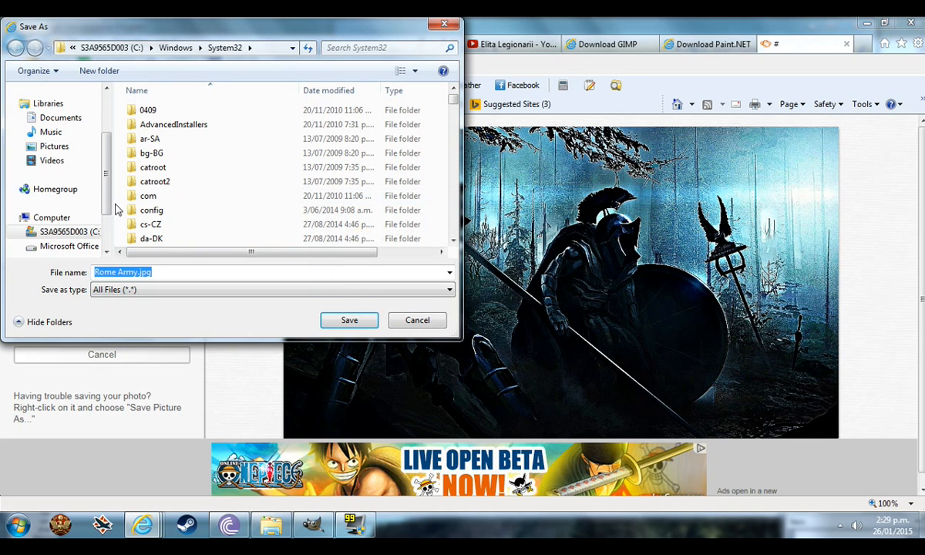
click(54, 148)
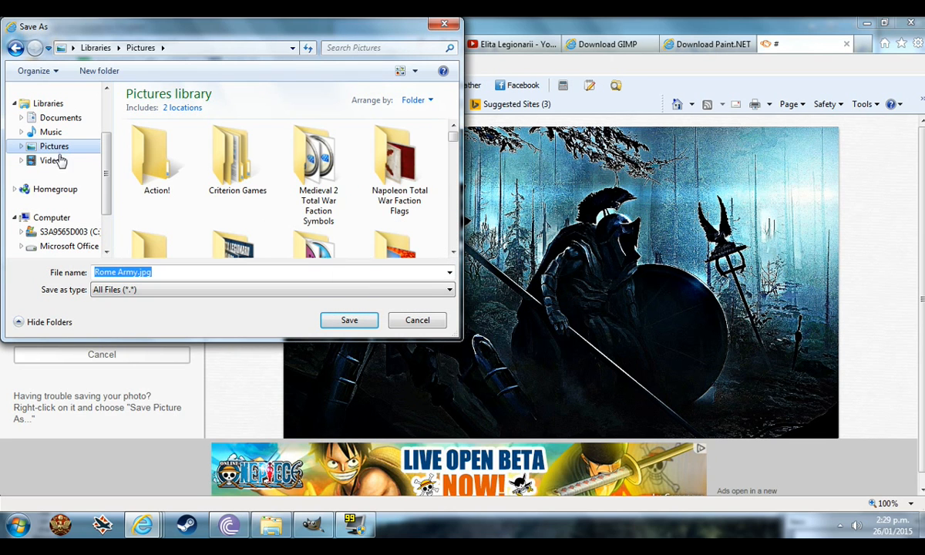
click(353, 321)
click(505, 274)
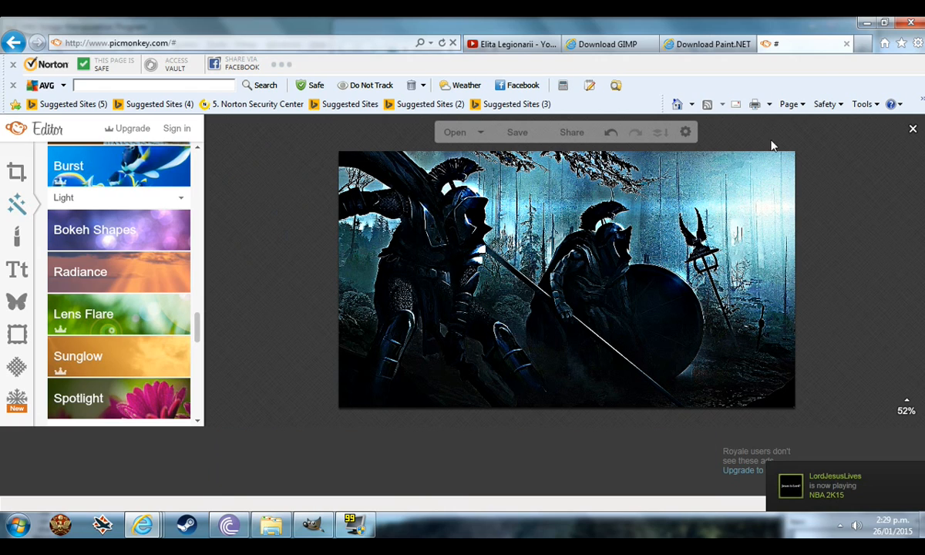
- Switch to GIMP and open Rome Army.jpg from the Pictures folder
click(885, 44)
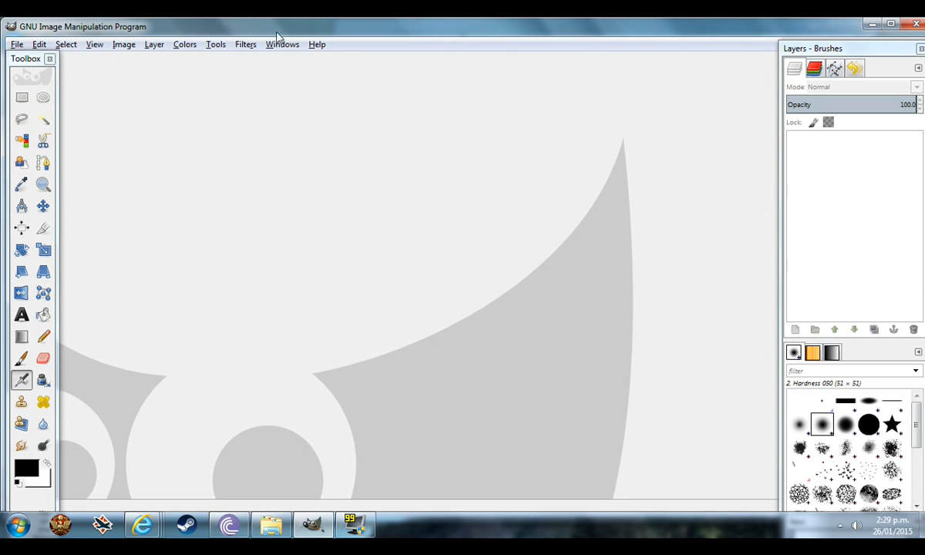
click(16, 45)
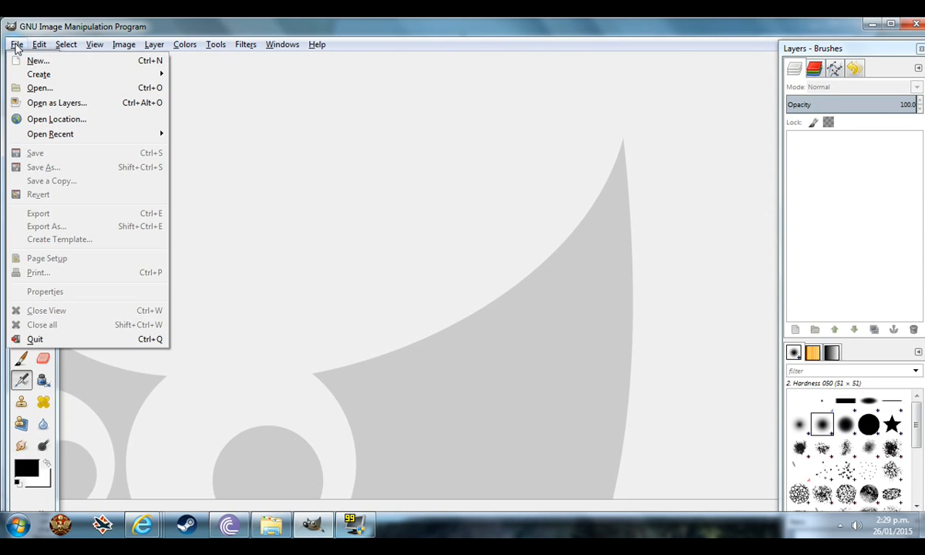
click(34, 87)
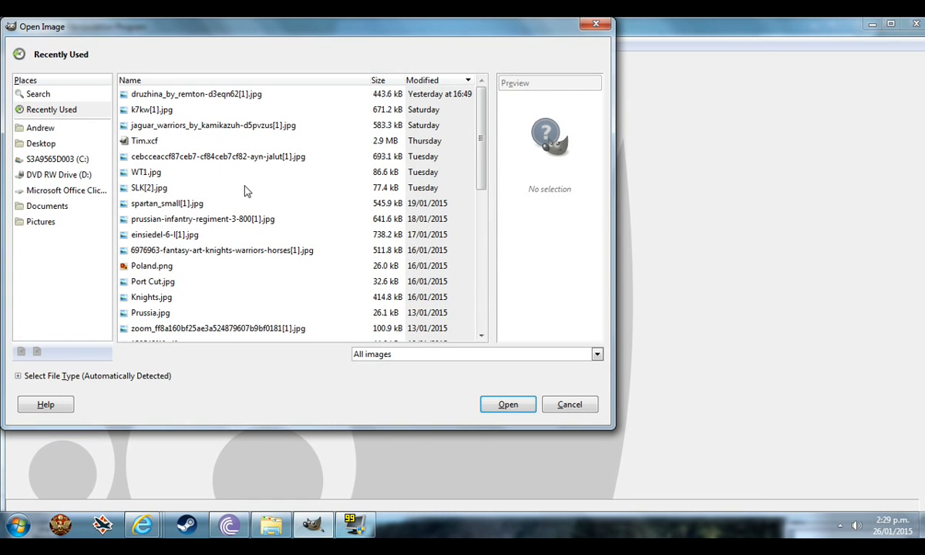
click(49, 221)
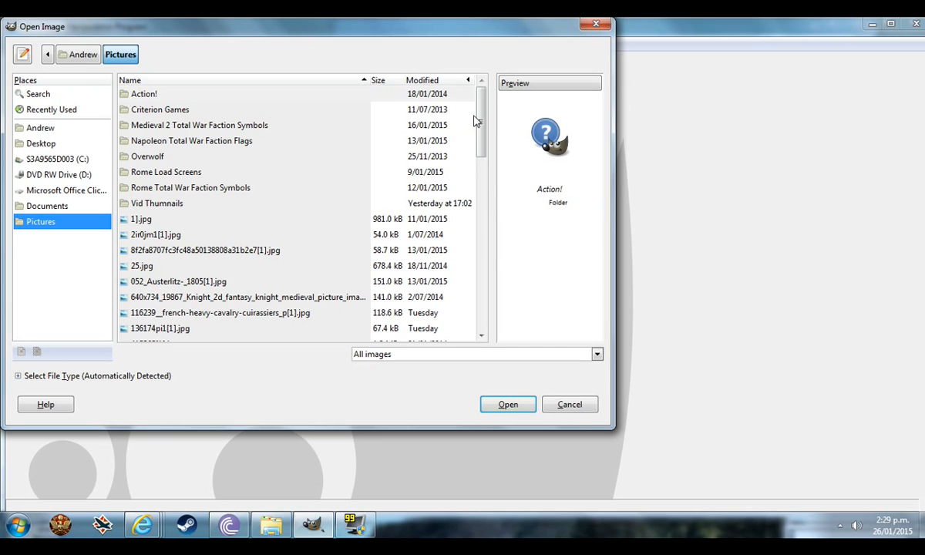
drag(479, 117, 475, 247)
click(205, 283)
click(214, 299)
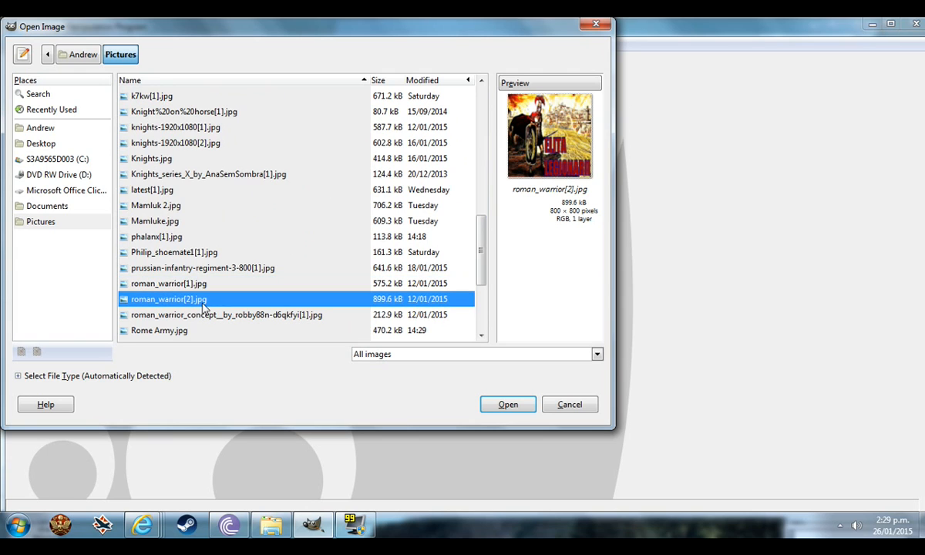
click(187, 330)
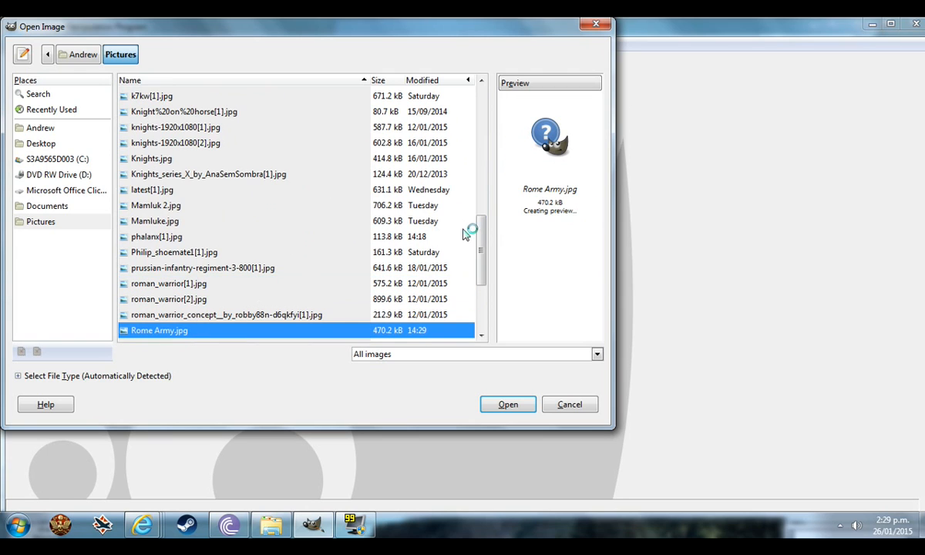
scroll(481, 243, down, 1)
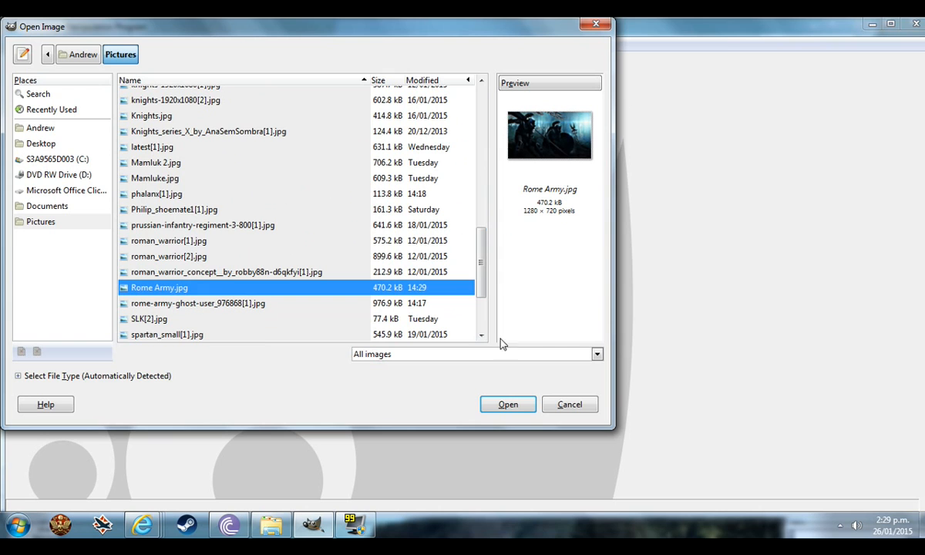
click(507, 404)
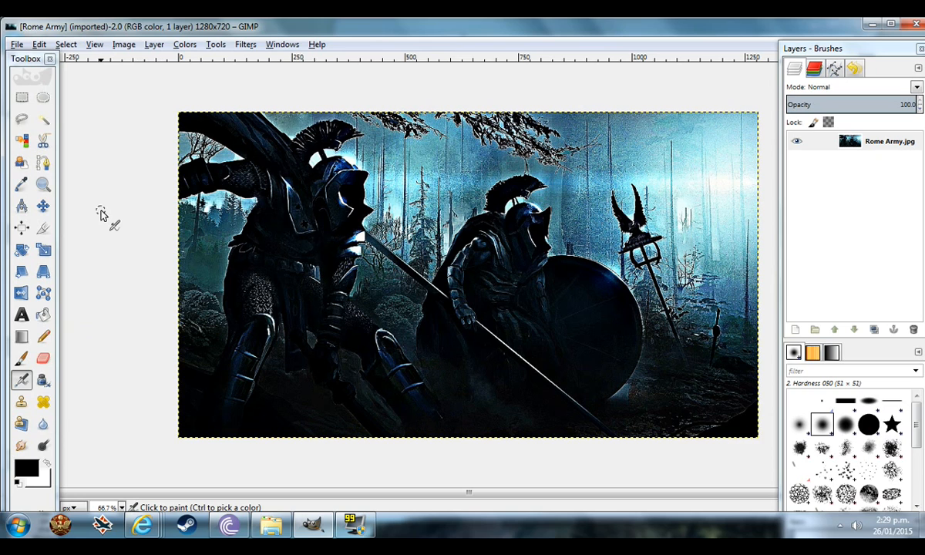
- Create a text box of about 1277 × 707 px over the whole picture and set its font to Berlin Sans FB Bold
click(22, 316)
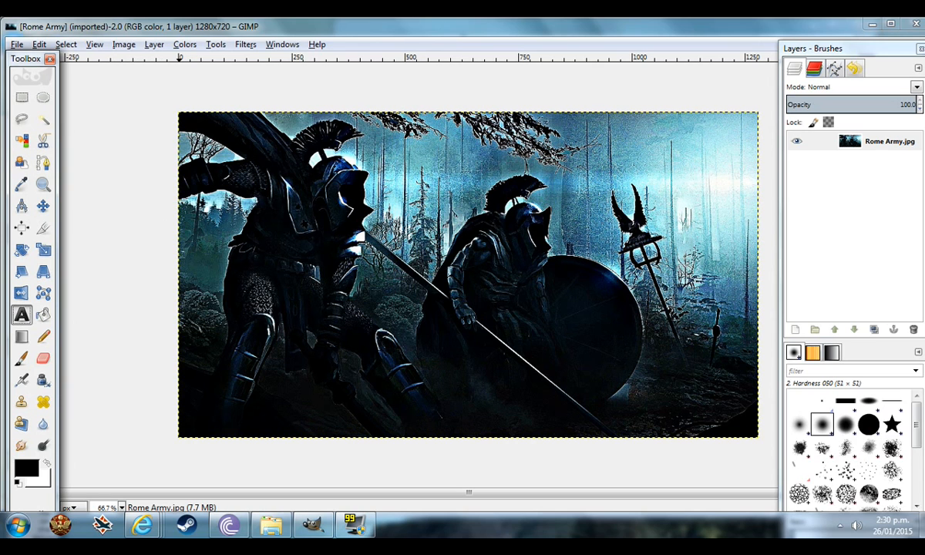
drag(180, 117, 761, 442)
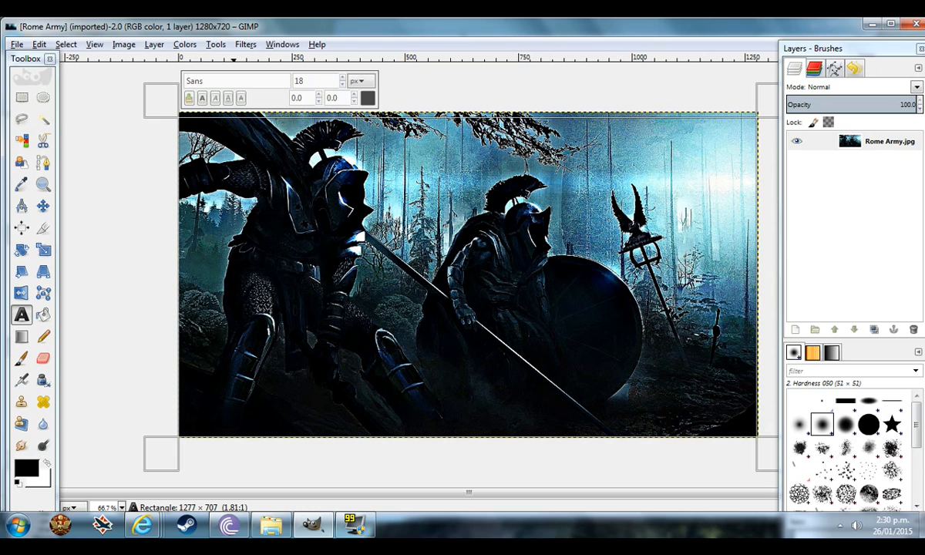
key(BackSpace)
key(BackSpace)
key(BackSpace)
key(BackSpace)
text(Ber)
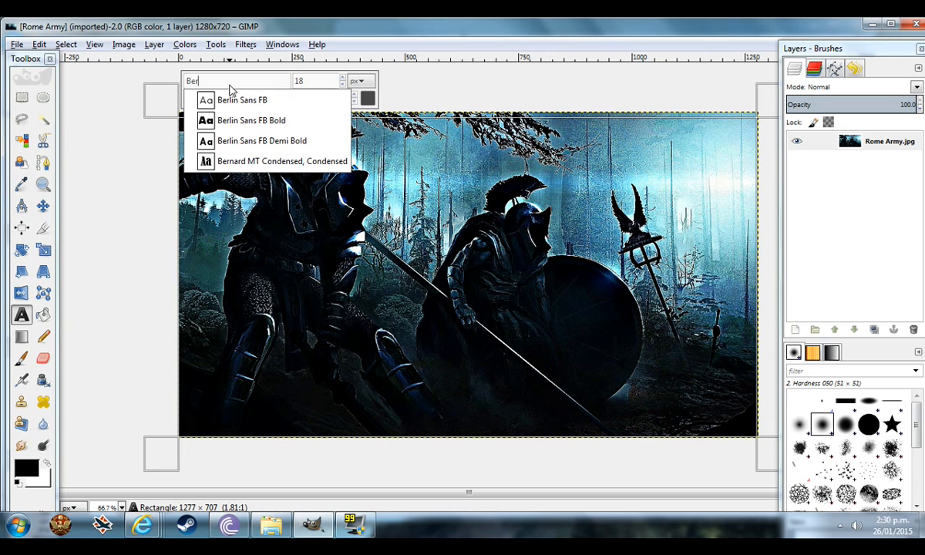
click(239, 119)
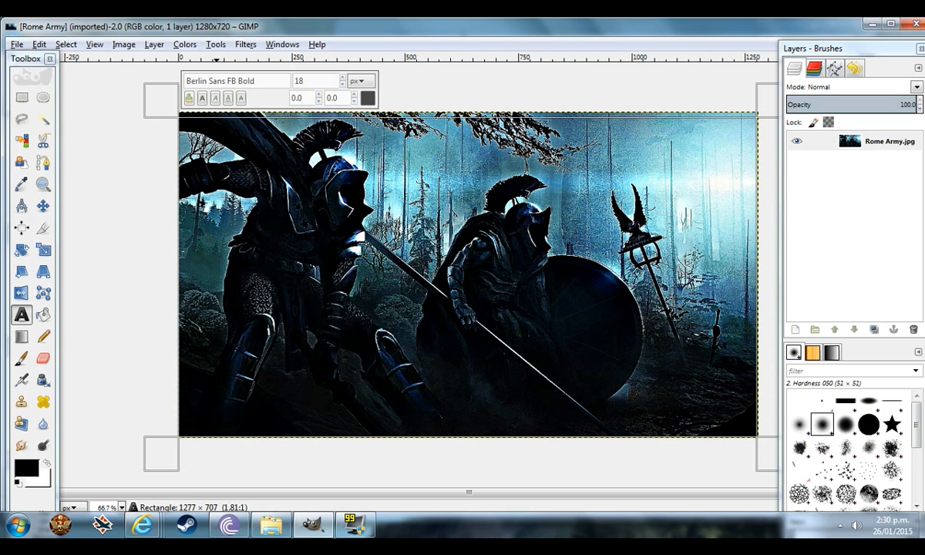
- Enter the title "ROME TOTAL WAR #271" and enlarge it to 111 px so it spans the picture's width
text(ROME)
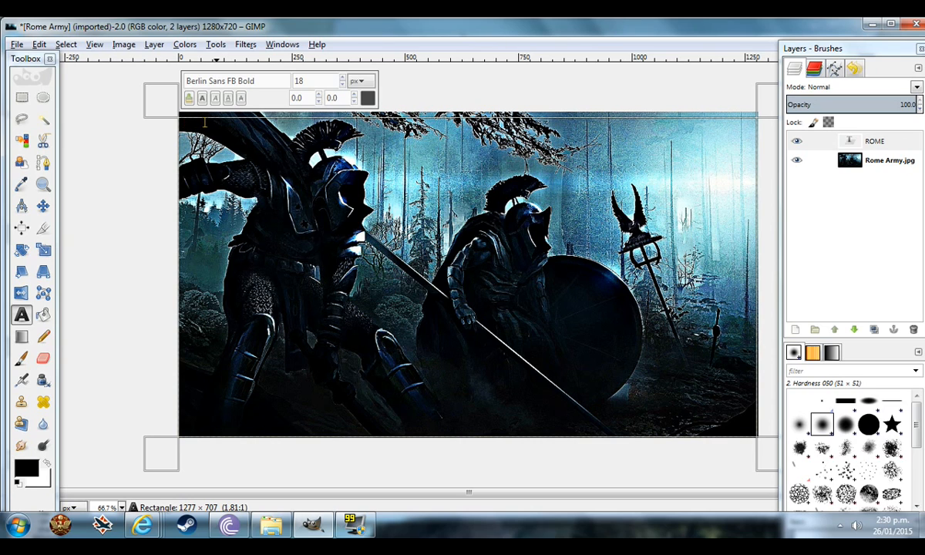
text( TOTAL WAR)
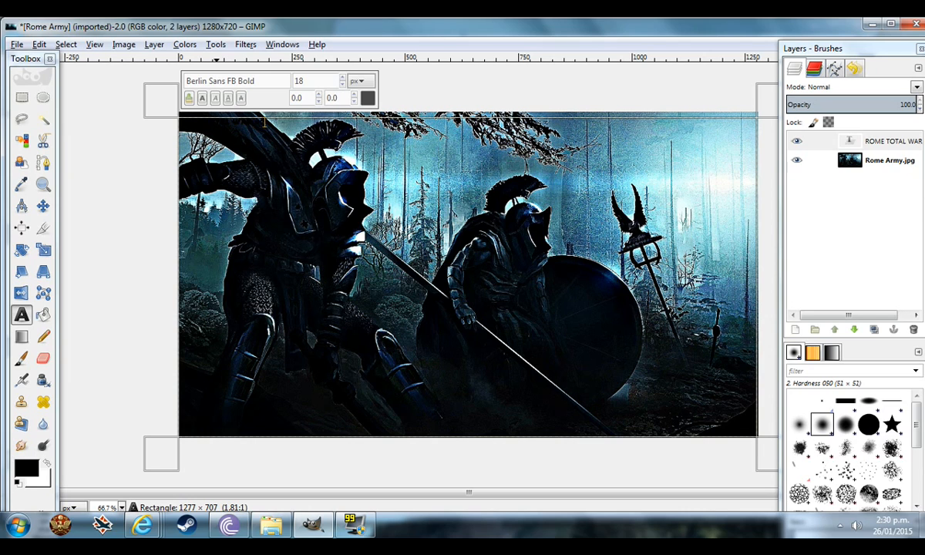
drag(269, 122, 180, 121)
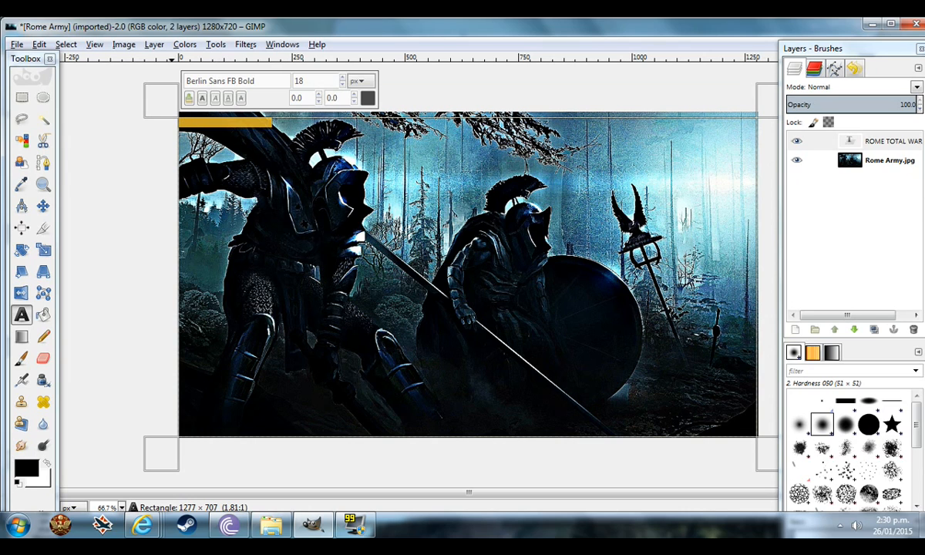
scroll(343, 80, up, 4)
scroll(344, 81, up, 20)
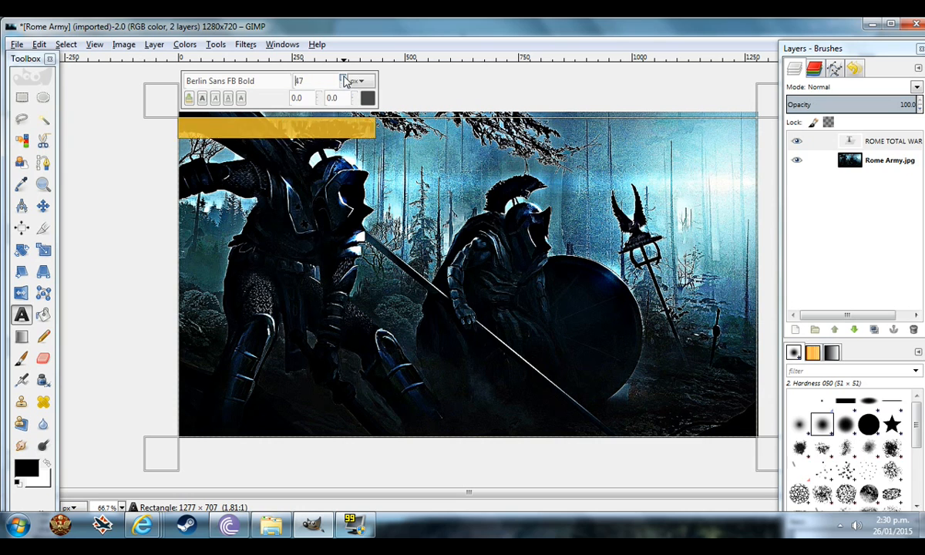
scroll(345, 81, down, 3)
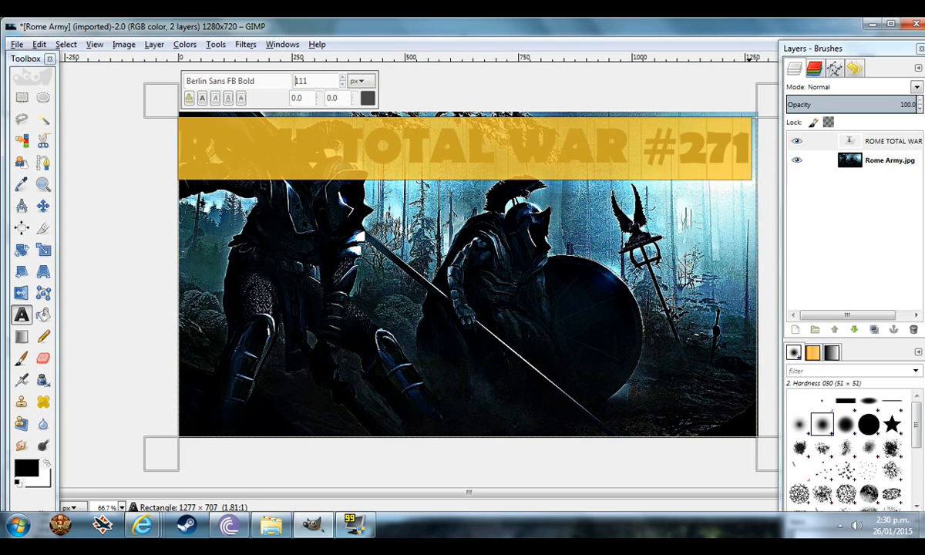
click(751, 151)
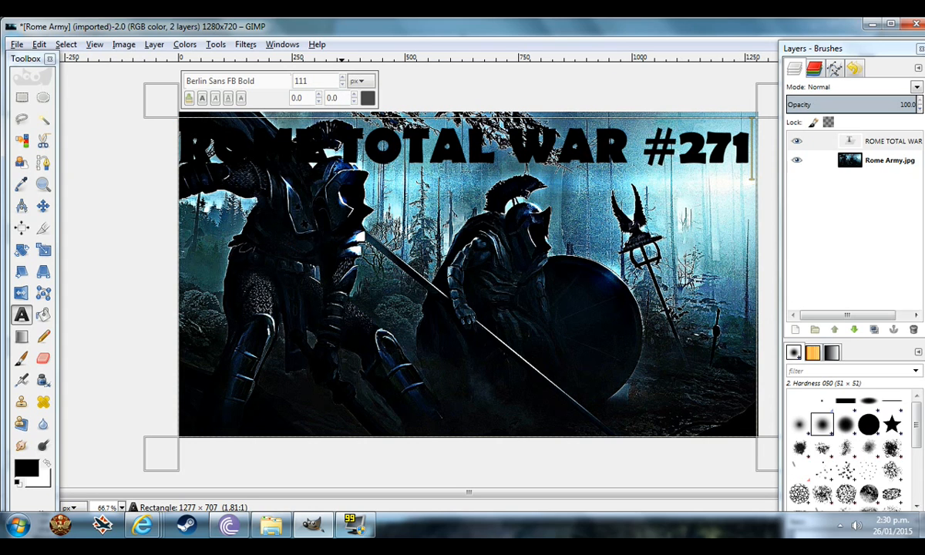
- Add a second line reading "31K RULES" below the title, indented towards the picture's right side
key(ctrl+a)
click(751, 174)
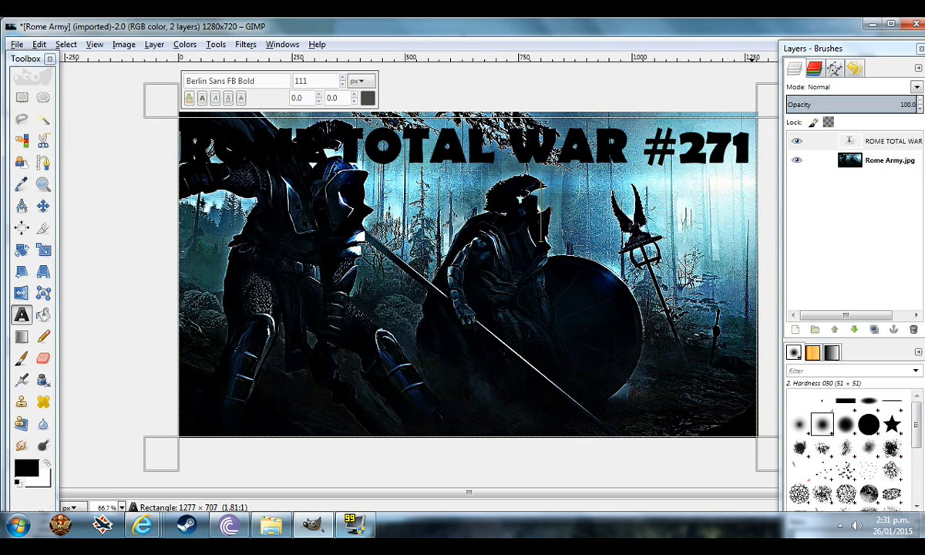
text(5K RULES)
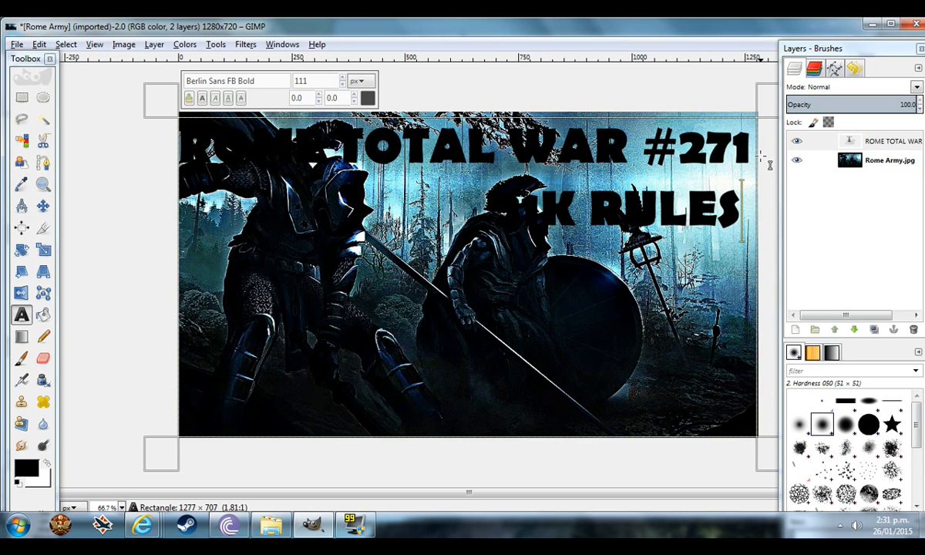
- Reduce the "31K RULES" line to a font size of 103 px
drag(474, 208, 741, 208)
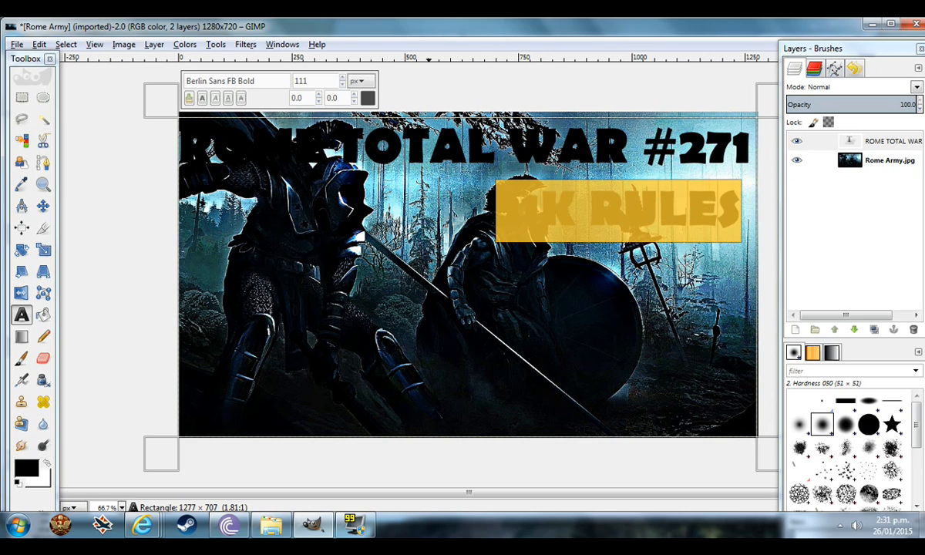
click(342, 85)
click(342, 85)
click(343, 85)
click(342, 85)
click(342, 84)
click(342, 85)
click(343, 85)
click(343, 85)
- Adjust the spacing before "31K RULES" so the line ends near the picture's right edge
click(519, 208)
click(737, 210)
click(501, 209)
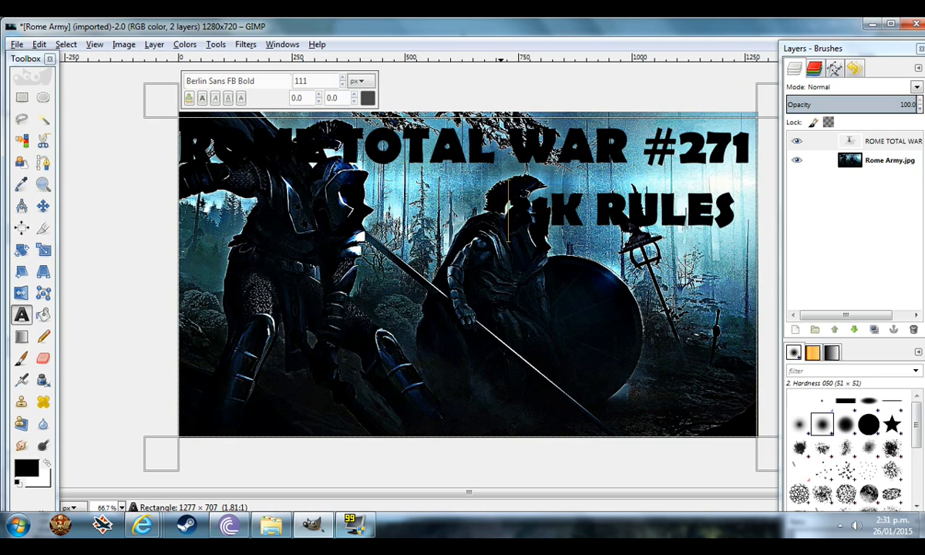
key(BackSpace)
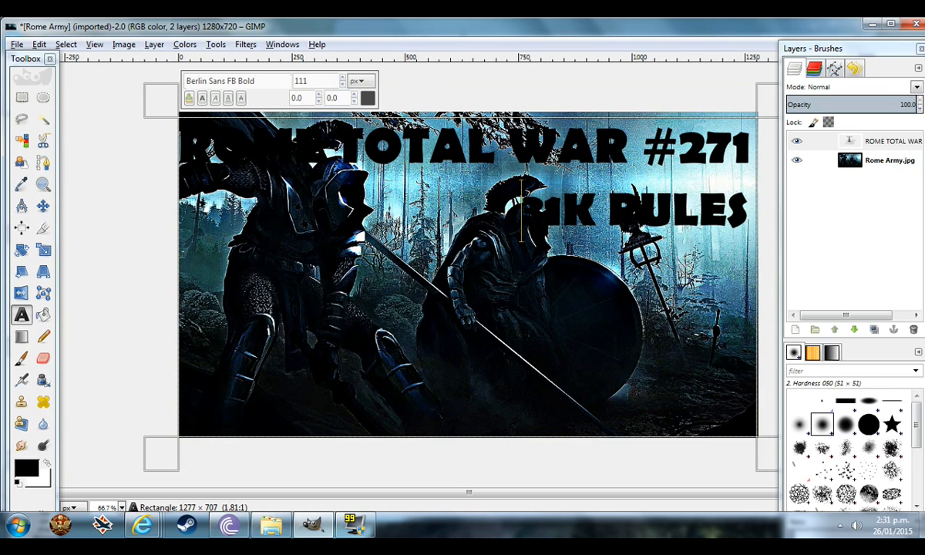
- Add the centred line "VS" and, near the picture's bottom edge, the line "GLORIOUS CAV CHARGE"
click(748, 210)
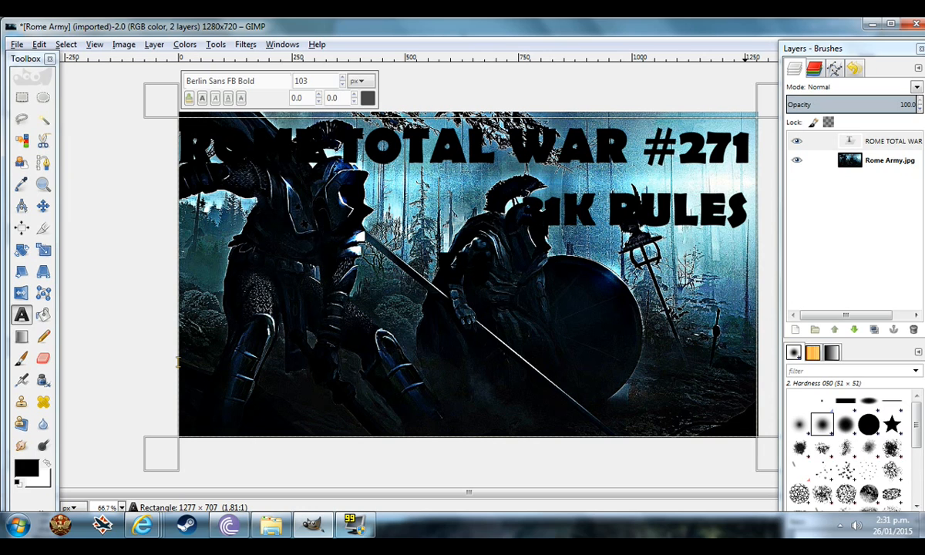
text(GLORIOUS V)
text(AV CHARGE)
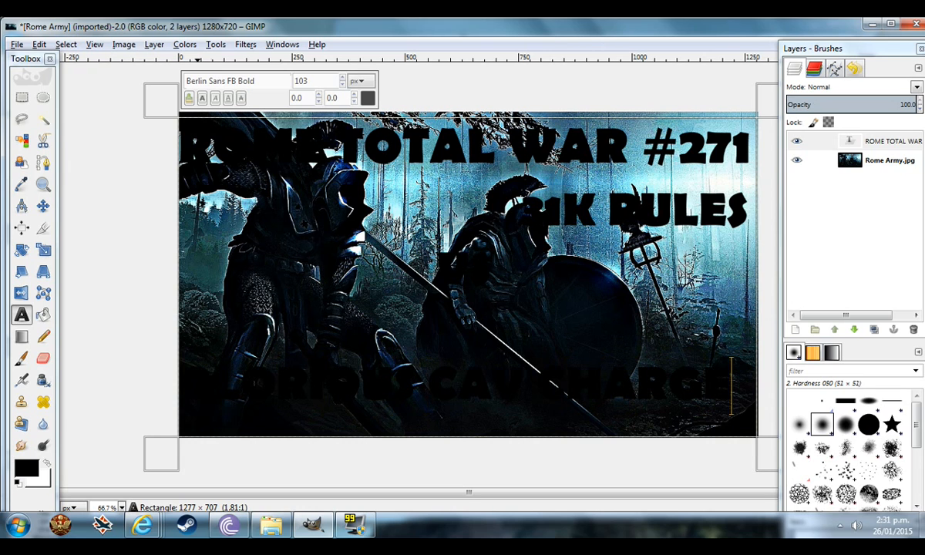
- Change the colour of all the text in the box to purple, 8607c1
key(ctrl+a)
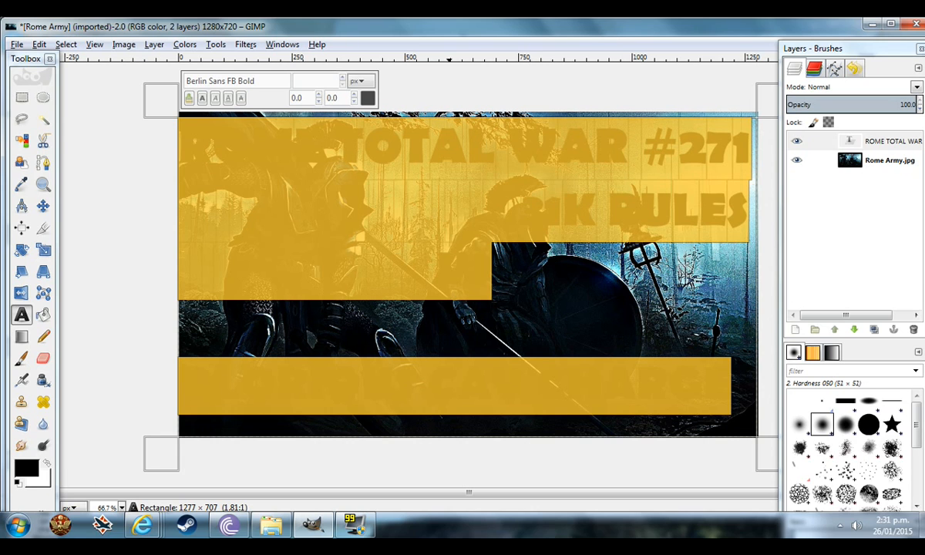
click(368, 98)
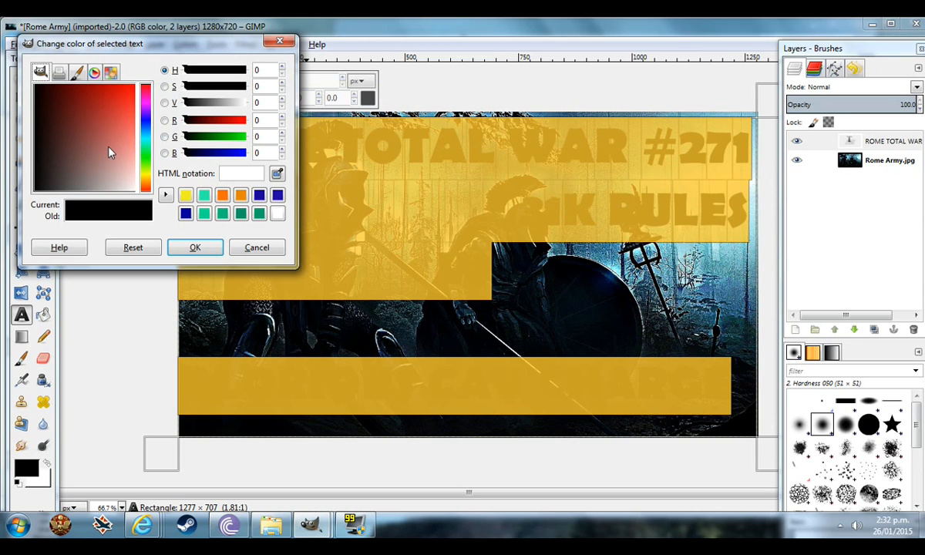
drag(147, 108, 111, 89)
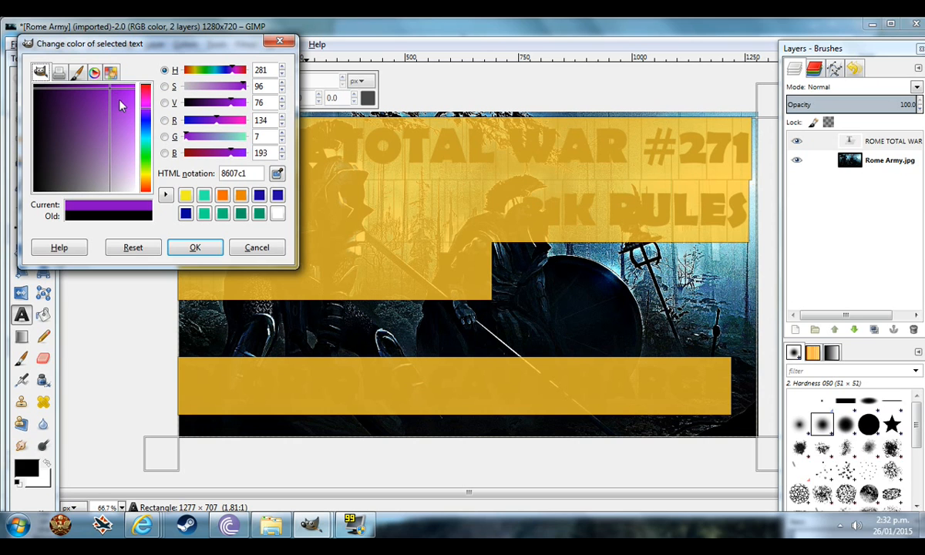
click(195, 246)
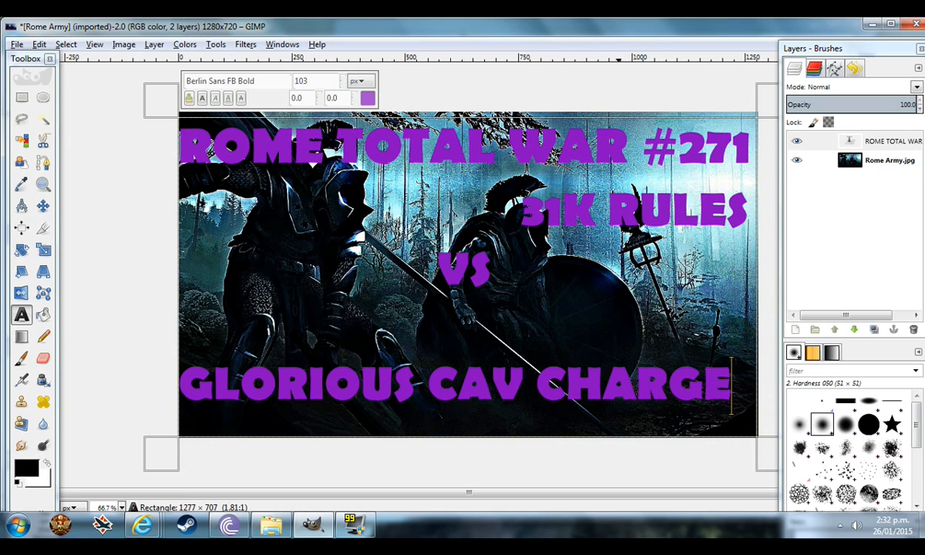
- Select all the text in the box and create a selection from the text layer's alpha
drag(181, 148, 719, 386)
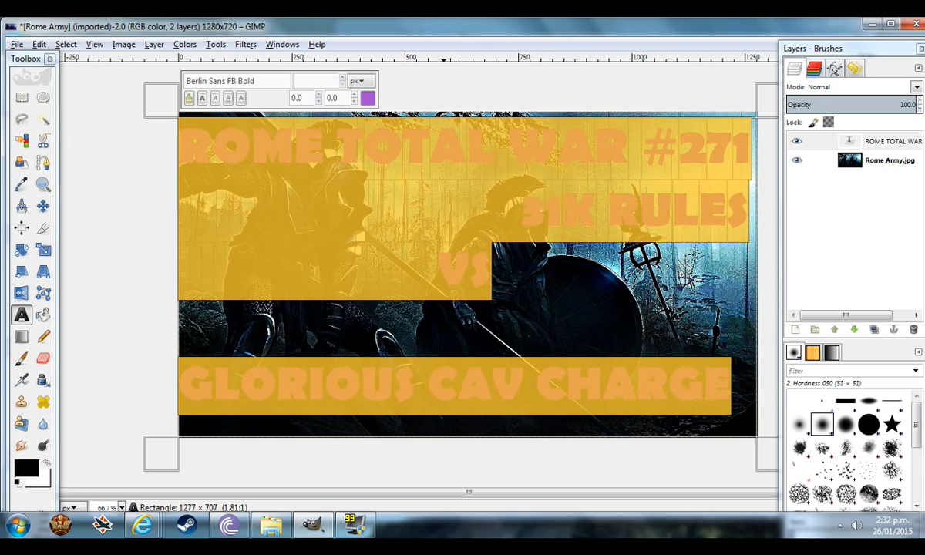
click(125, 45)
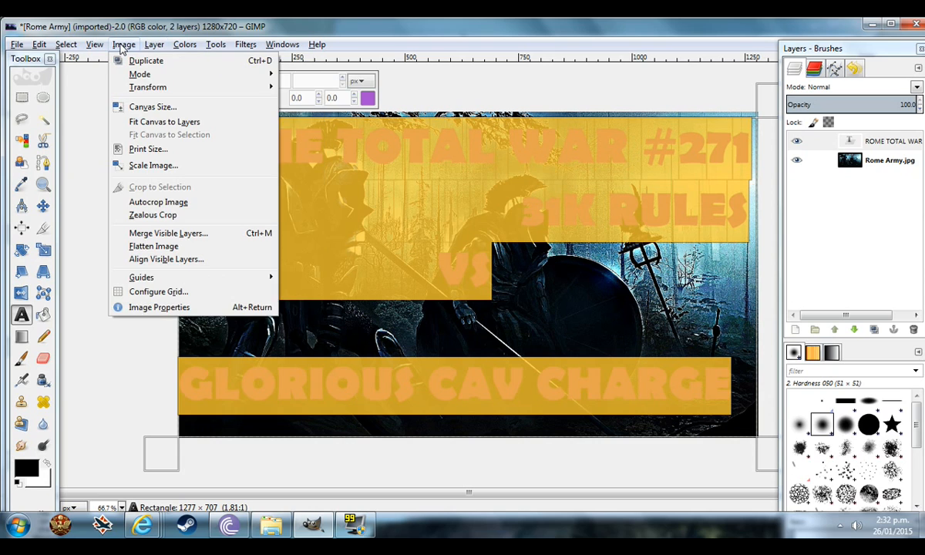
mouse_move(154, 48)
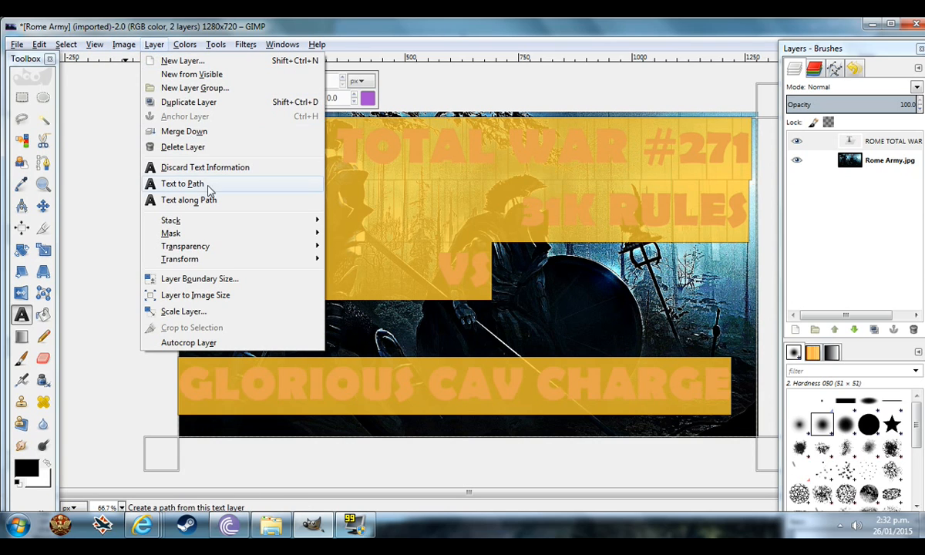
mouse_move(209, 249)
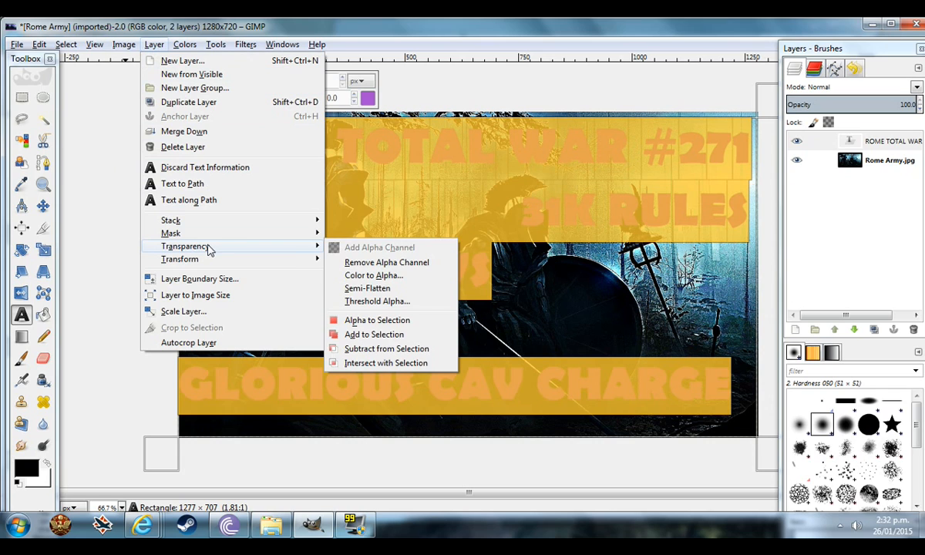
click(378, 321)
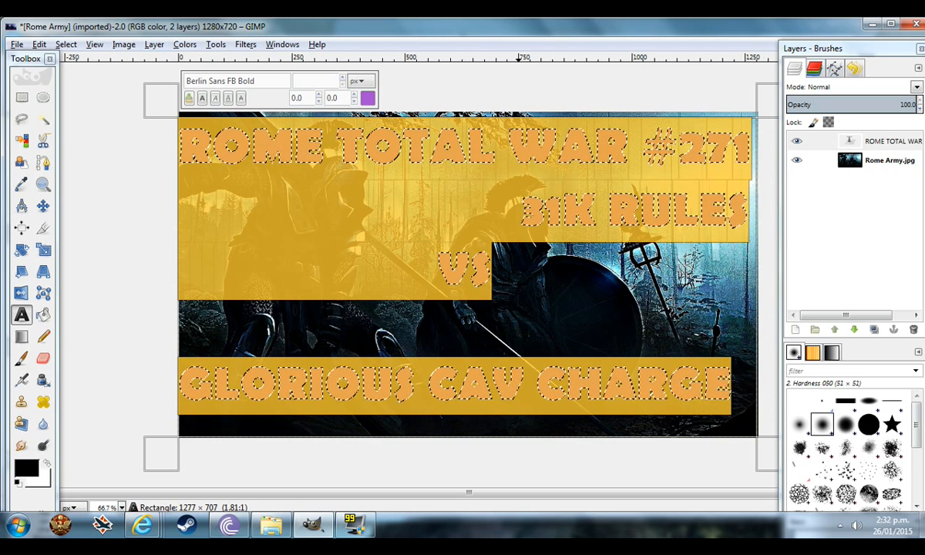
- Add a new transparent layer of 1280 × 720 px
click(154, 47)
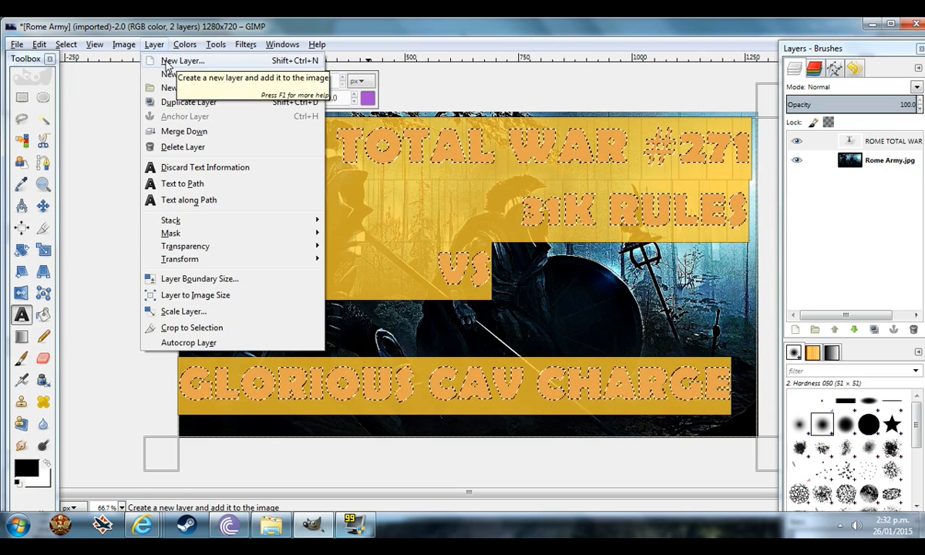
click(165, 63)
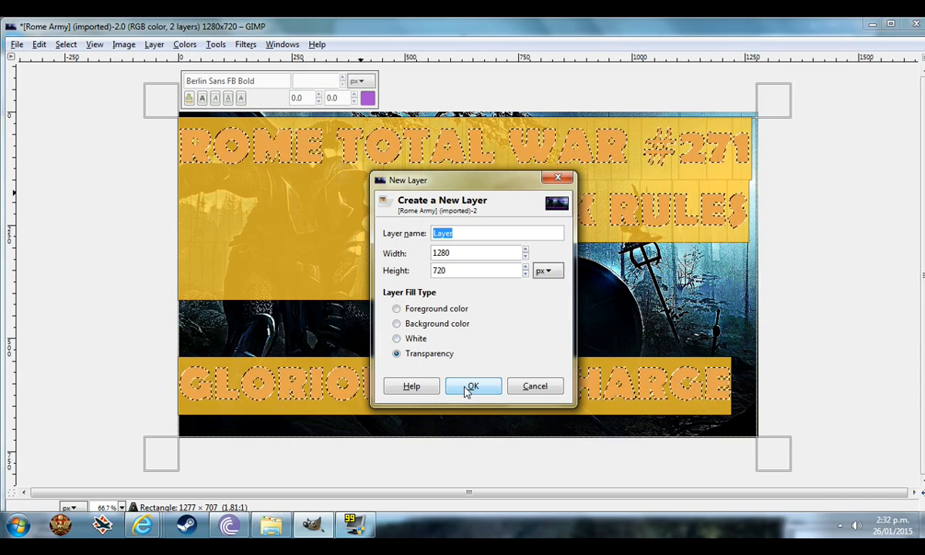
key(Return)
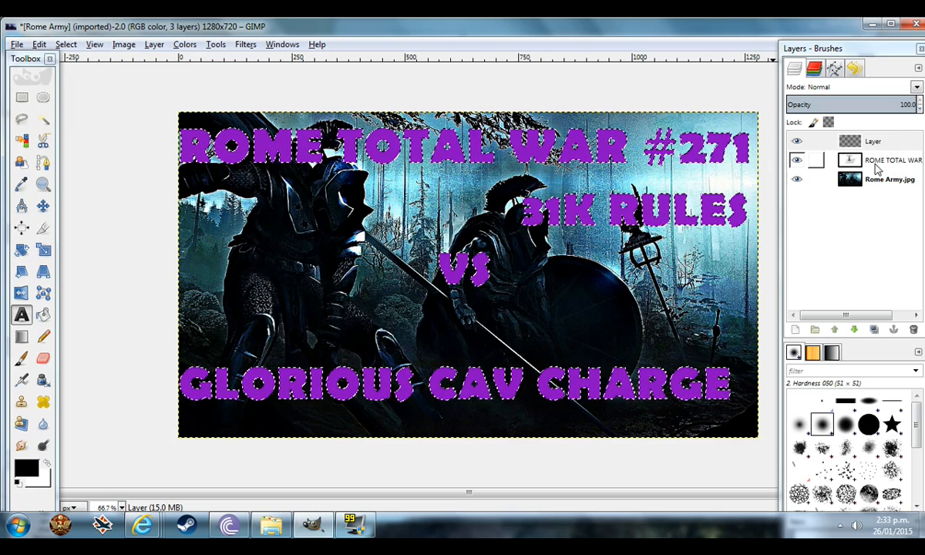
- Make the "ROME TOTAL WAR" text layer active and grow the letter-shaped selection by 4 px
click(832, 167)
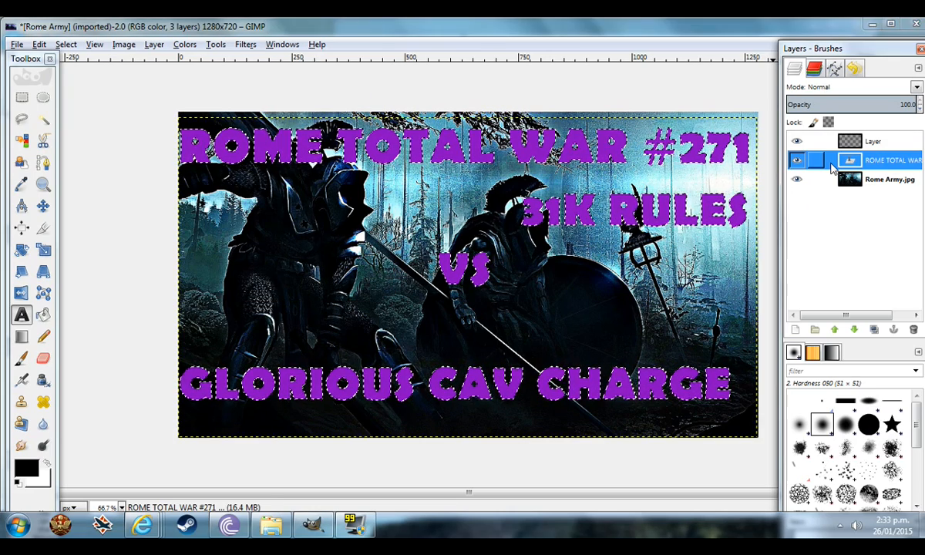
click(66, 44)
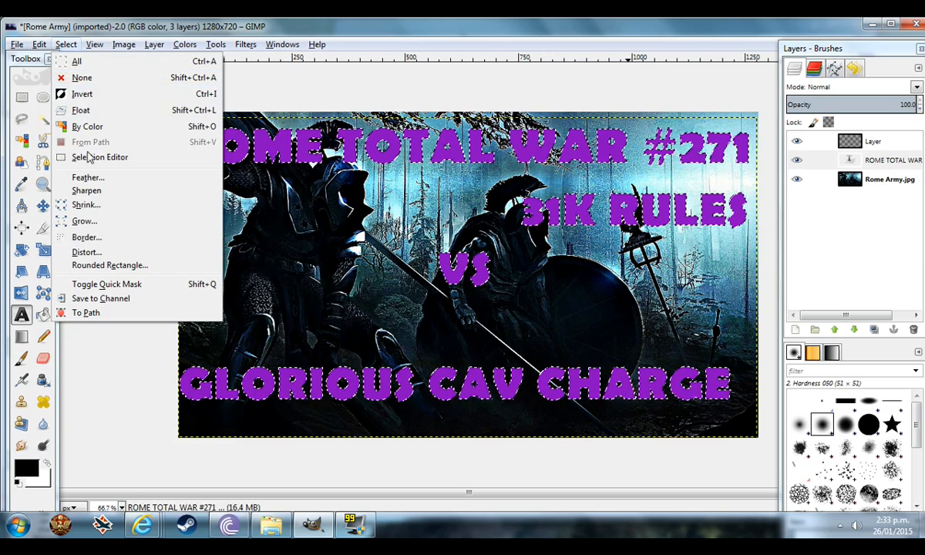
click(82, 223)
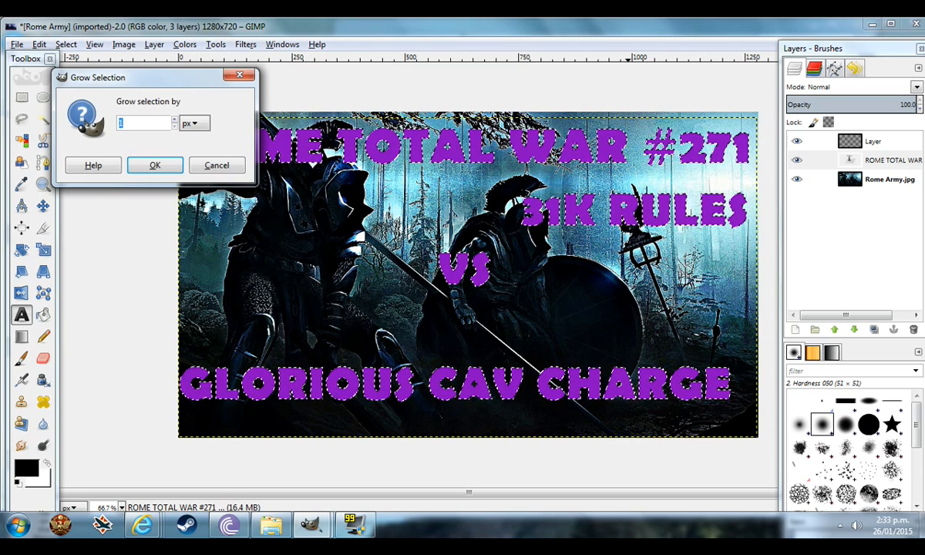
text(44)
key(BackSpace)
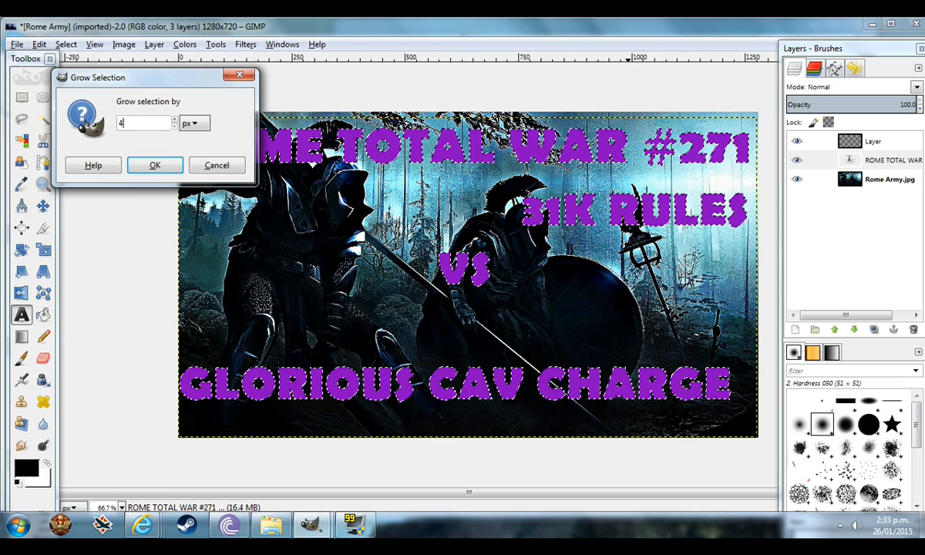
click(147, 166)
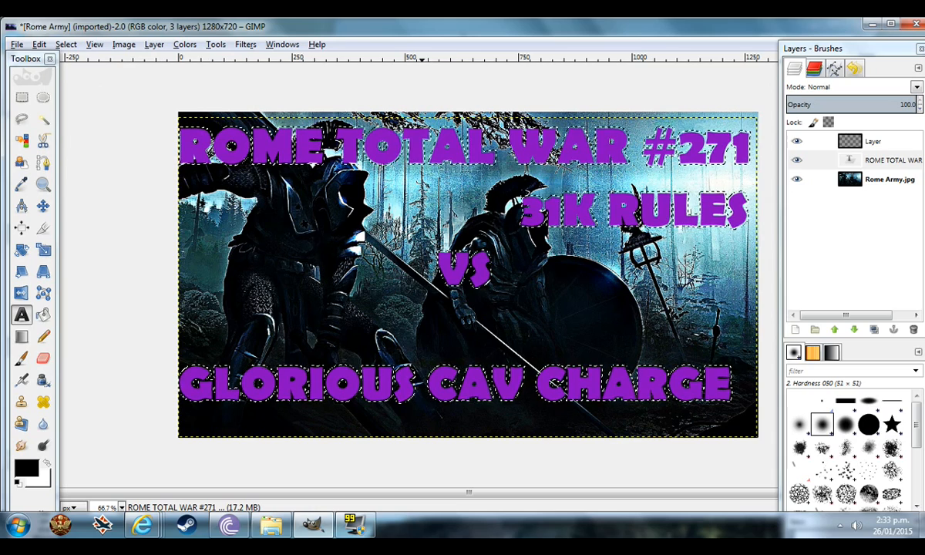
- Bucket-fill the grown border around the letters and inside their holes with white, ffffff, and clear the selection
click(43, 315)
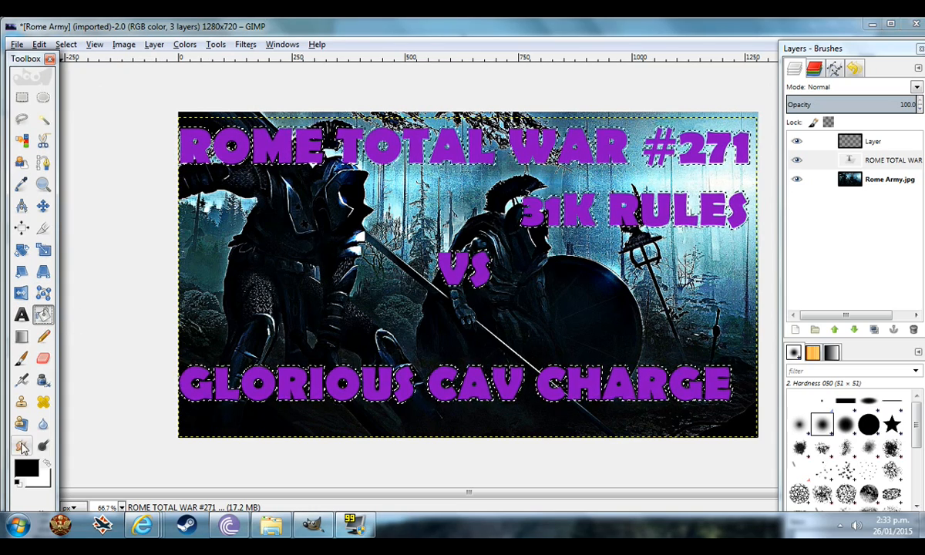
click(27, 469)
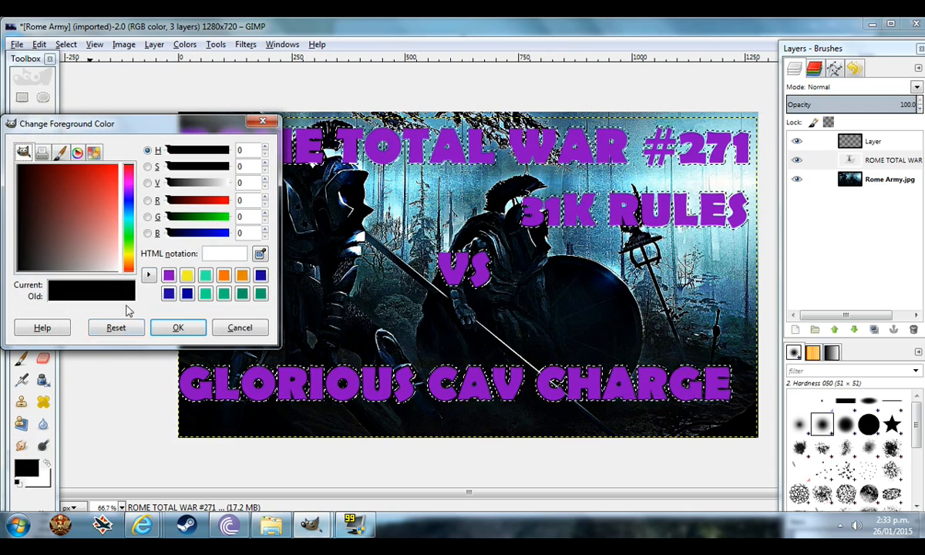
drag(115, 272, 121, 275)
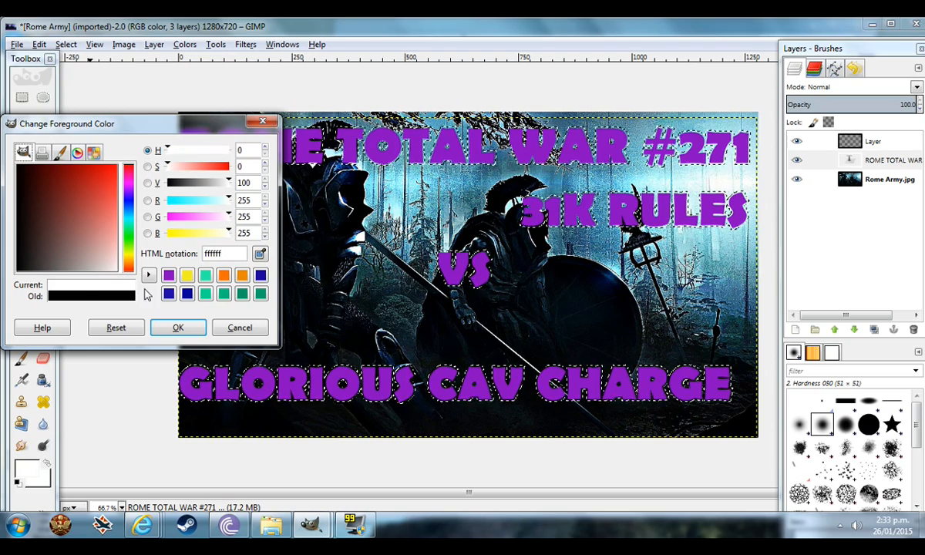
click(158, 328)
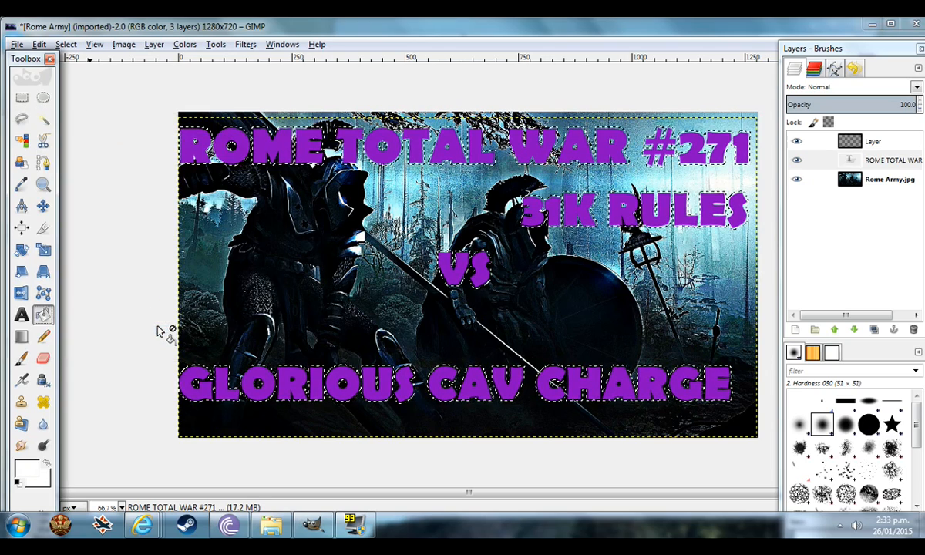
click(223, 136)
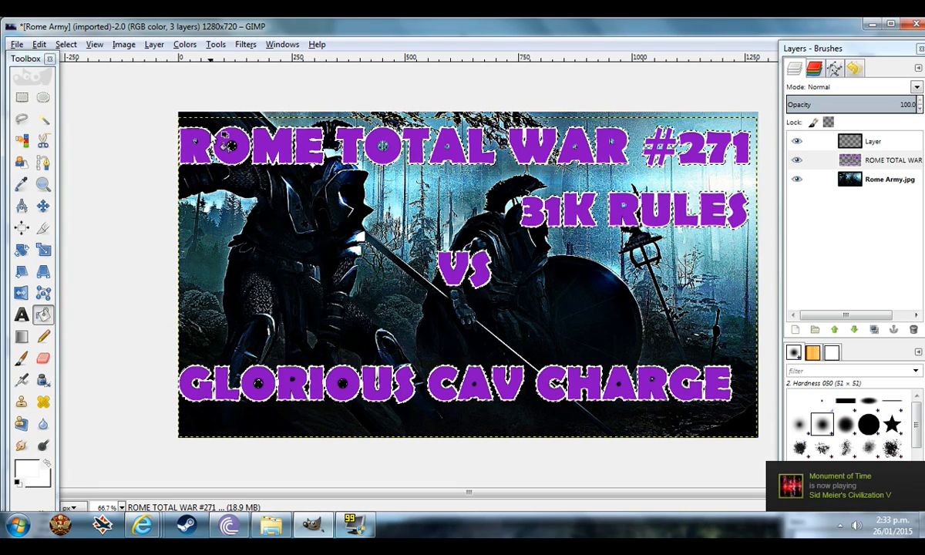
click(241, 151)
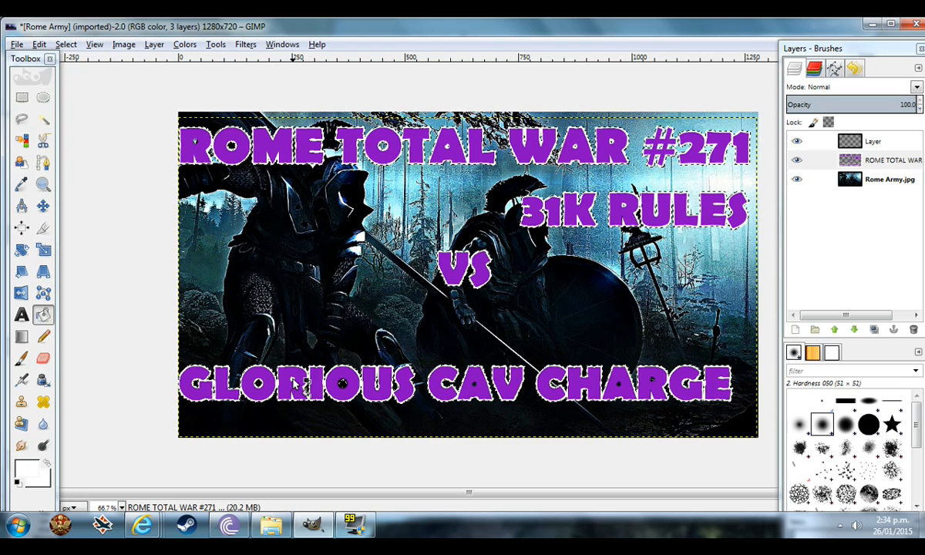
click(342, 385)
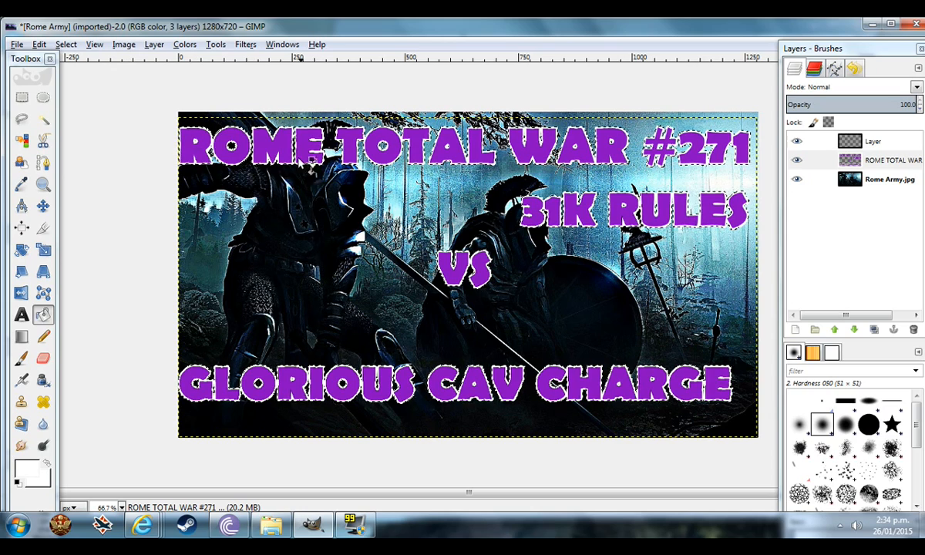
click(67, 44)
click(85, 83)
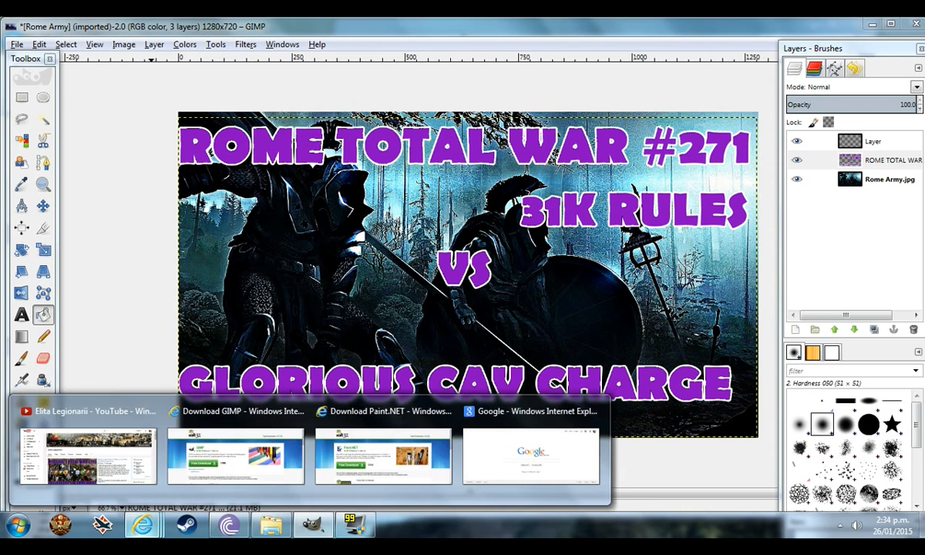
- Switch to Internet Explorer and search Google Images for "rome total war faction symbols"
mouse_move(142, 525)
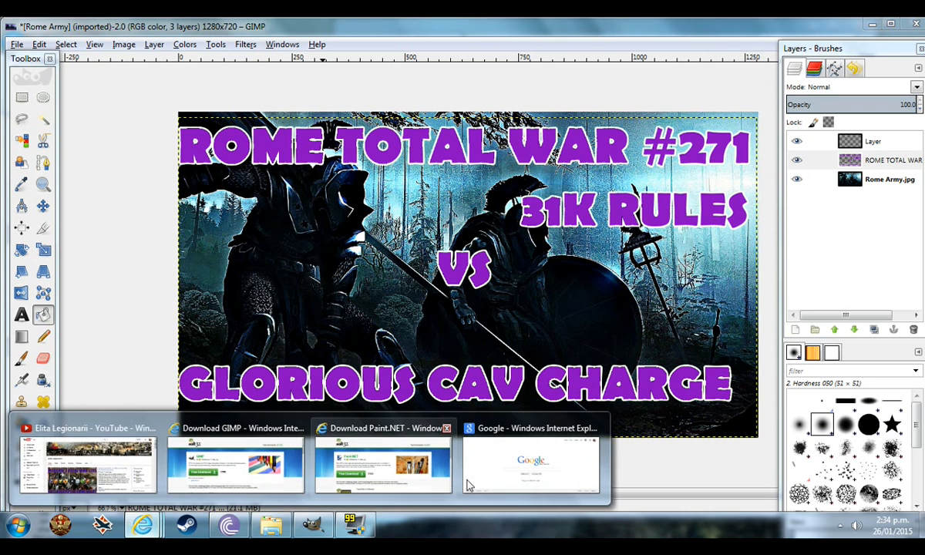
click(476, 487)
click(773, 137)
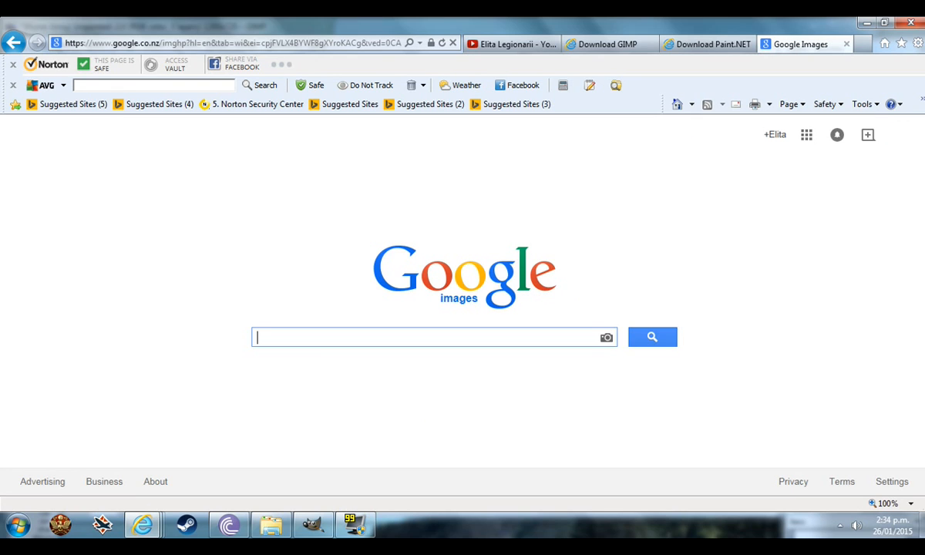
text(Rome Total)
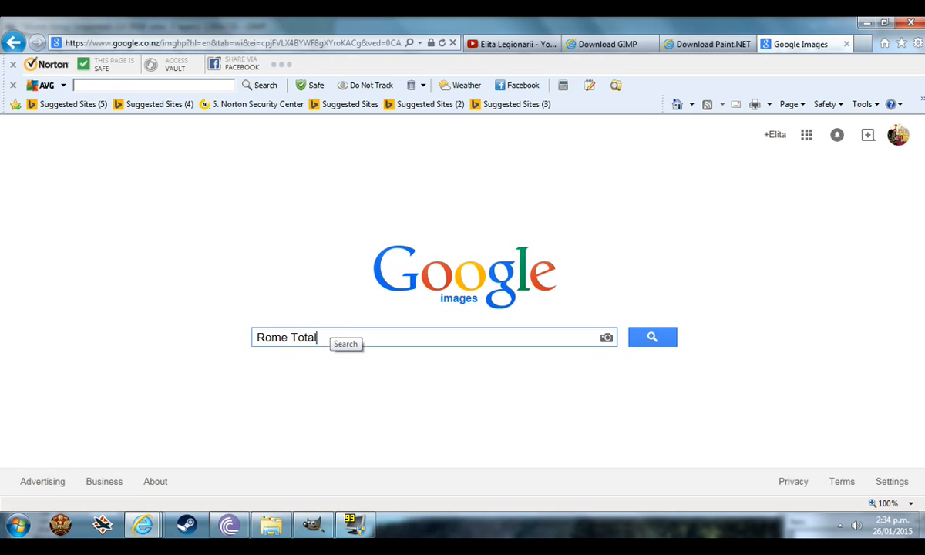
text( War)
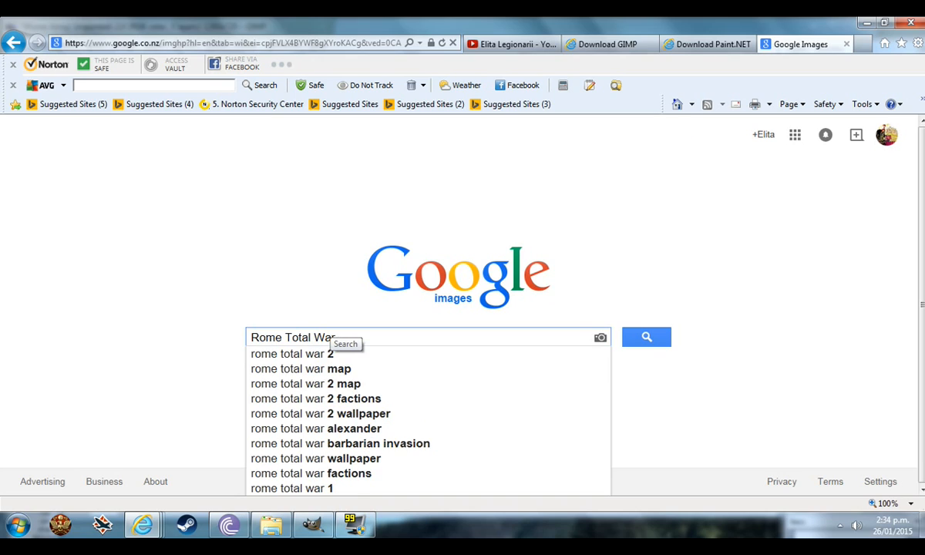
text( Fac)
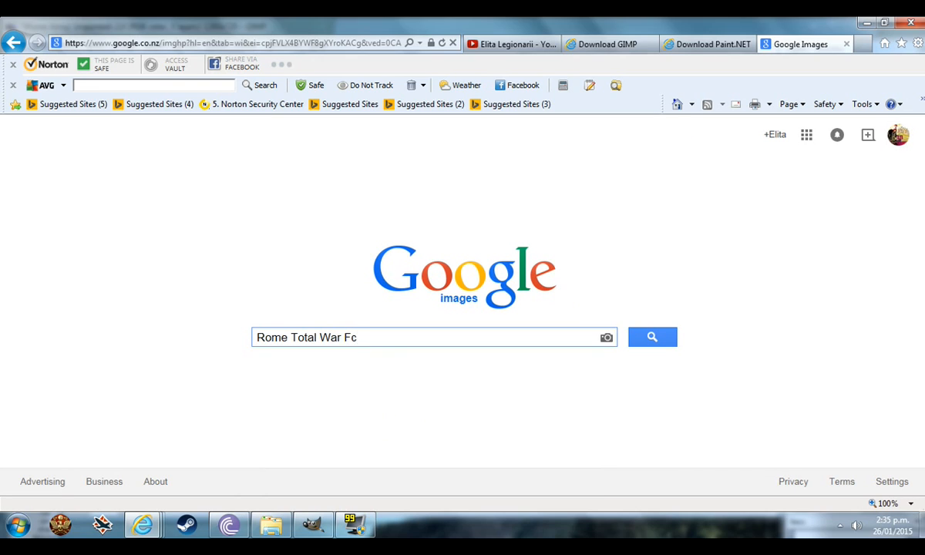
text(tion)
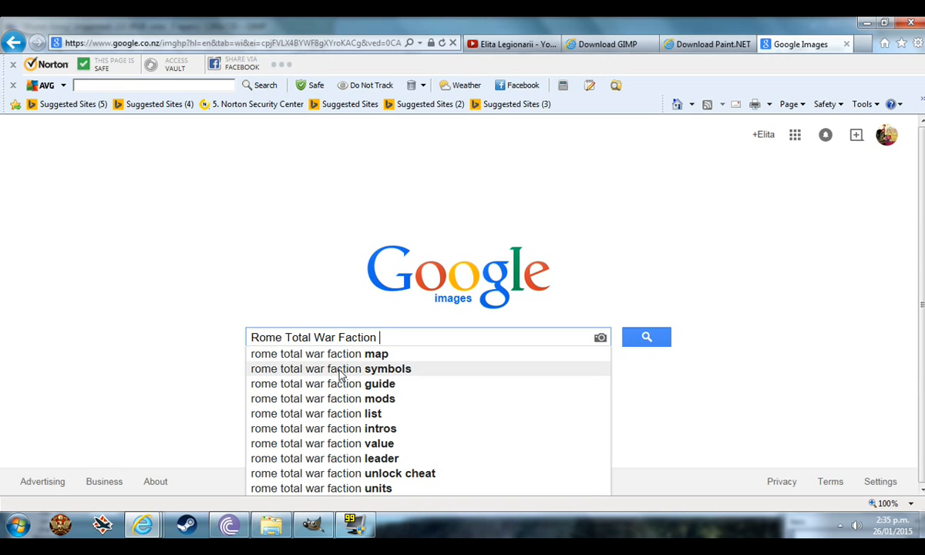
click(344, 370)
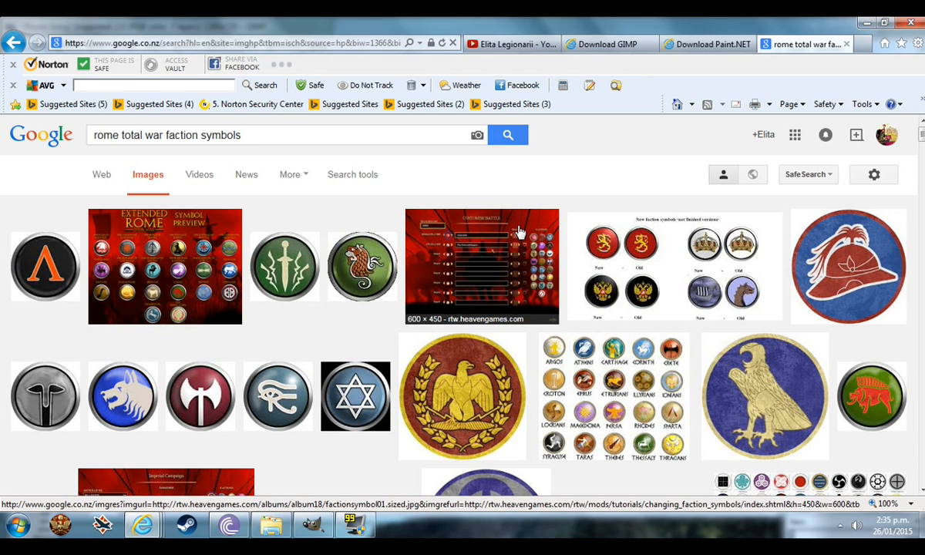
- Look through the faction symbol images in the search results and return to the Google home page
scroll(864, 131, down, 3)
scroll(864, 131, down, 1)
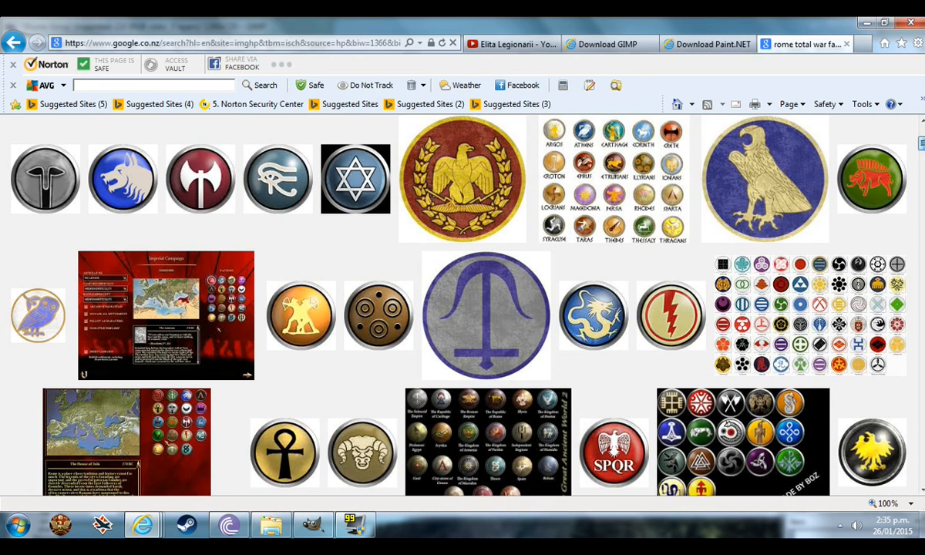
scroll(463, 305, up, 2)
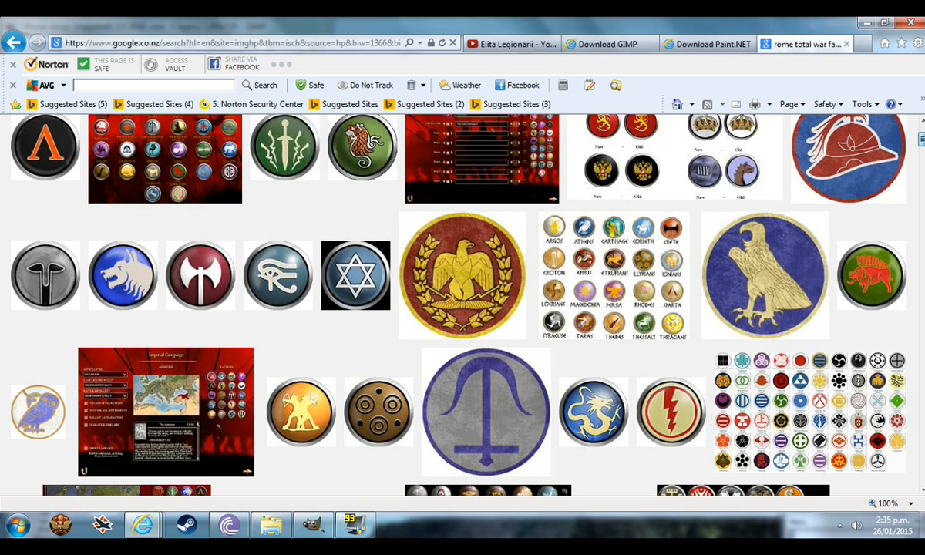
scroll(462, 304, up, 2)
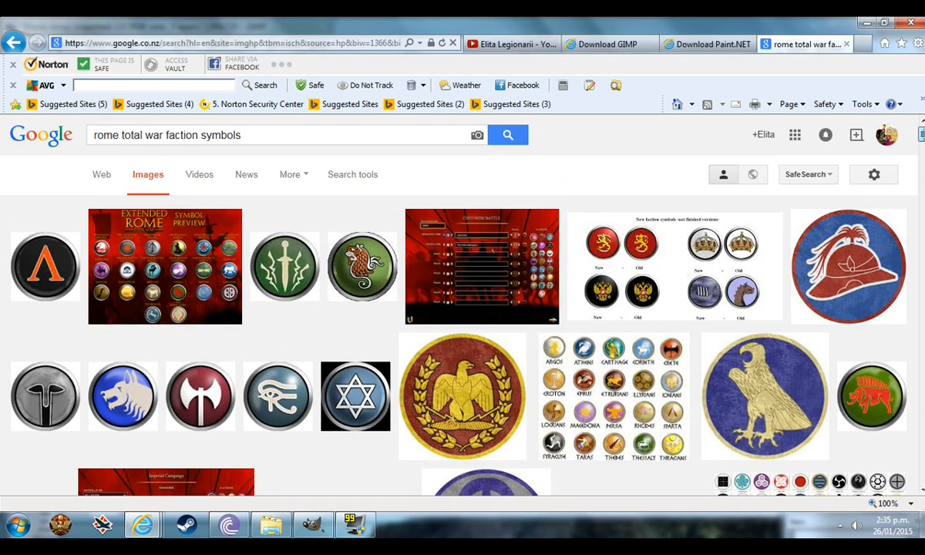
click(884, 45)
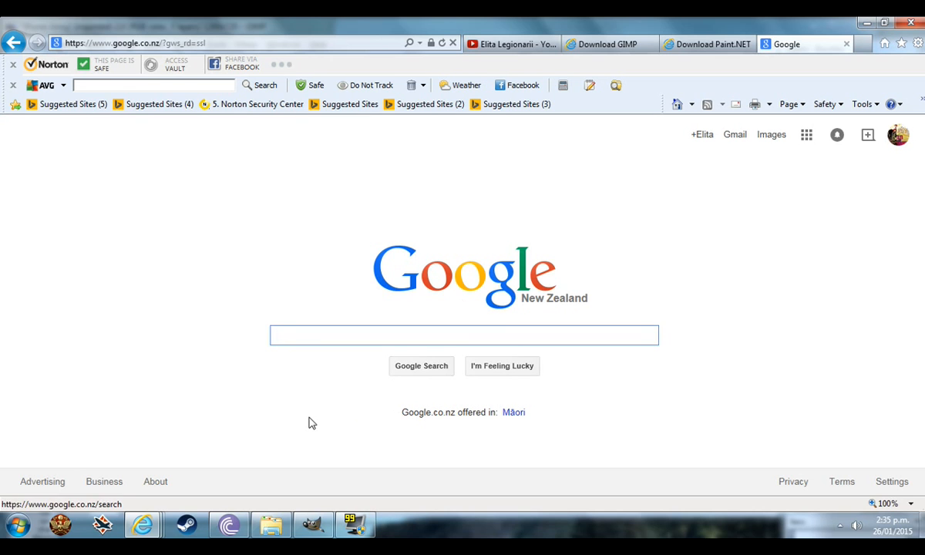
- Switch to GIMP, open 34_spqr_big[1].gif from the Rome Total War Faction Symbols folder as a layer, and move it to the image's left edge, level with "VS"
click(312, 525)
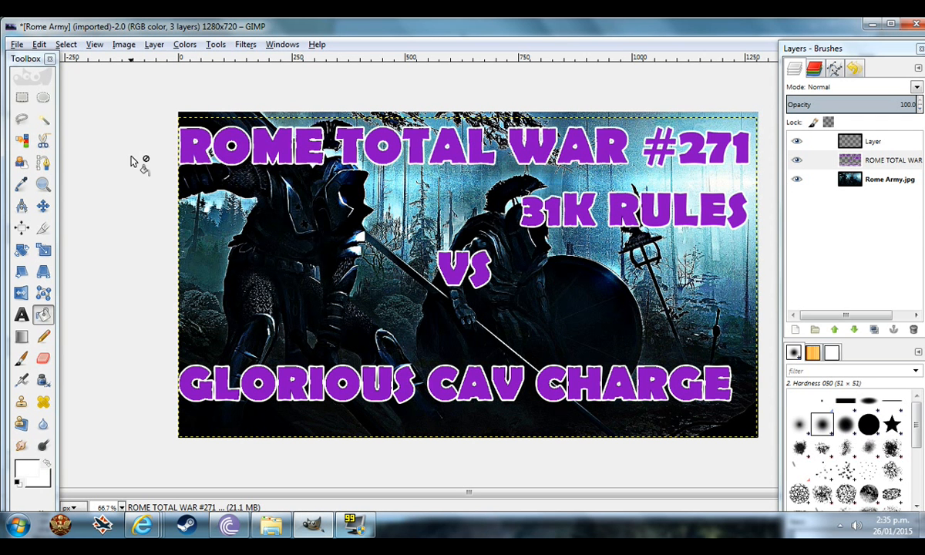
click(17, 44)
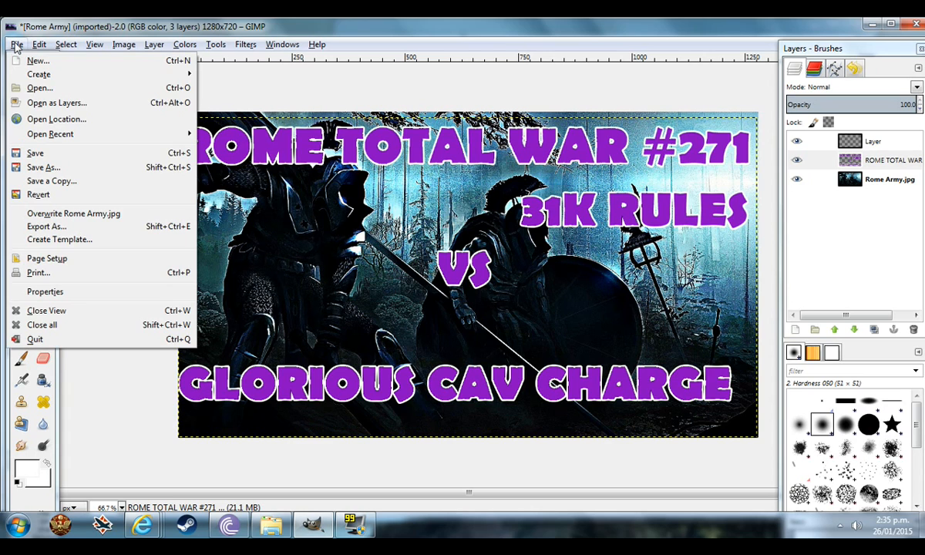
click(48, 106)
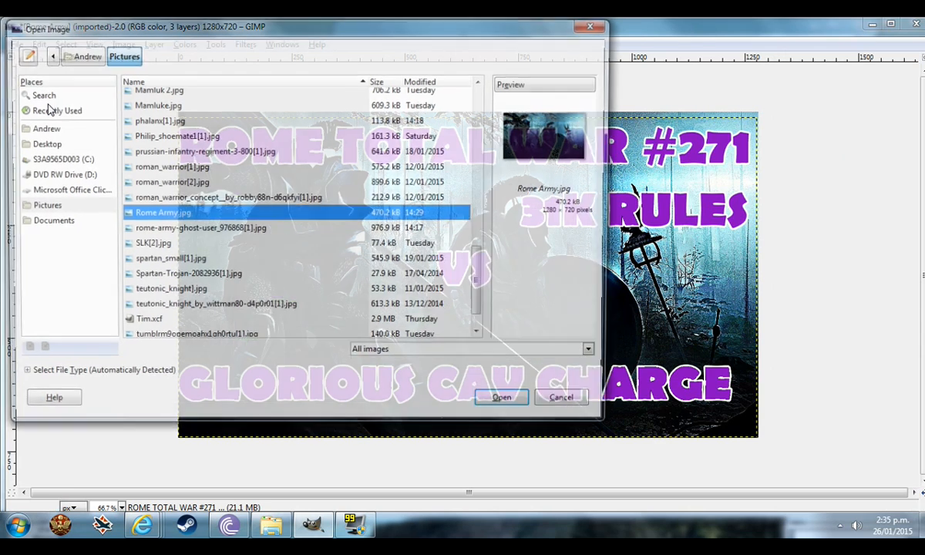
drag(479, 271, 480, 194)
drag(477, 177, 477, 110)
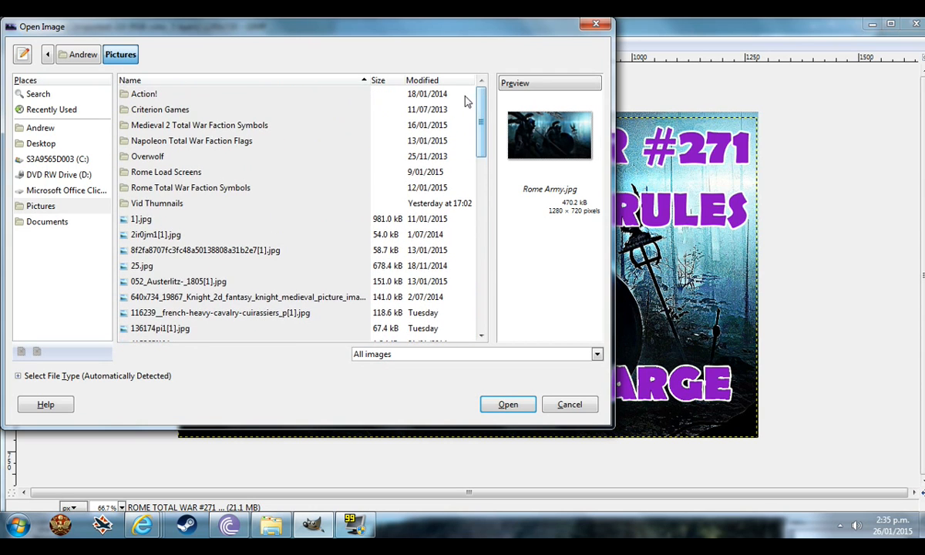
double_click(205, 189)
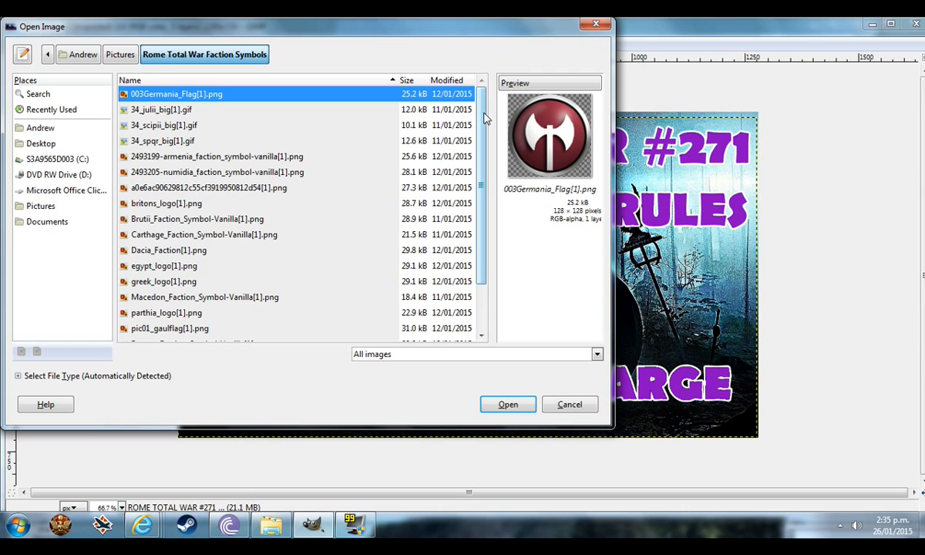
click(182, 141)
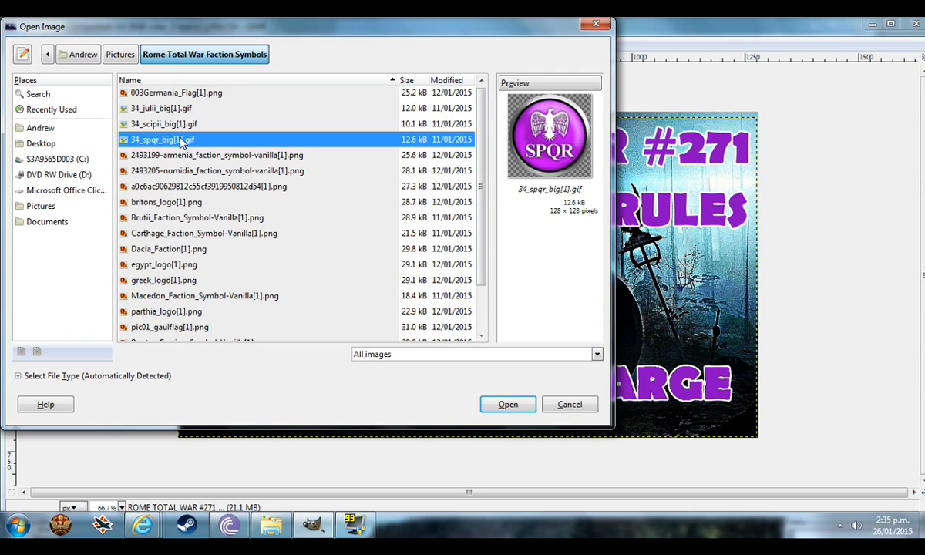
click(507, 405)
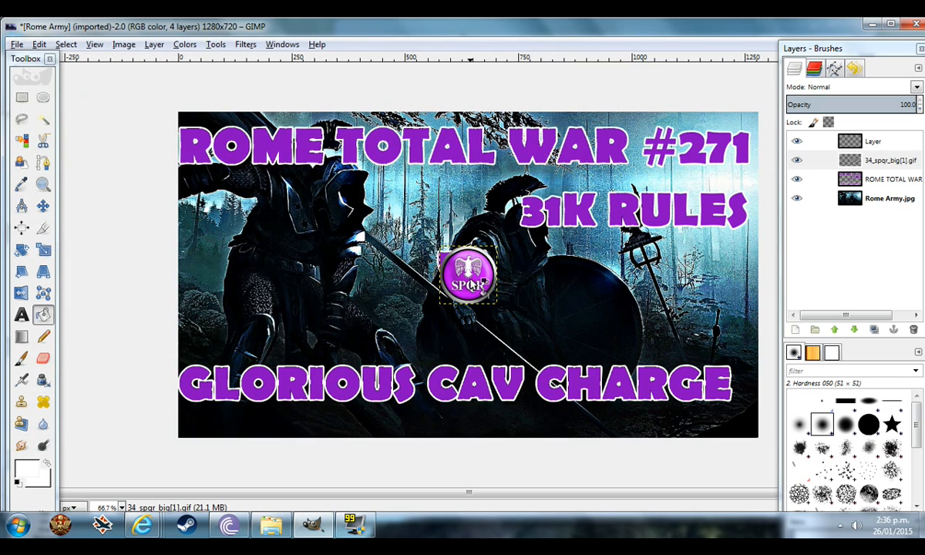
click(42, 206)
drag(481, 284, 215, 282)
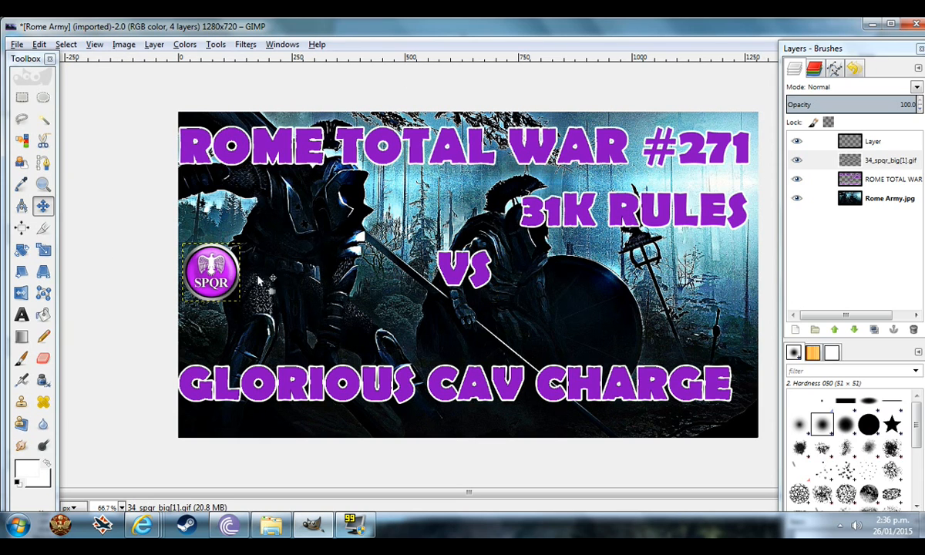
- Open Brutii_Faction_Symbol-Vanilla[1].png as a layer and place it directly right of the SPQR symbol
click(17, 44)
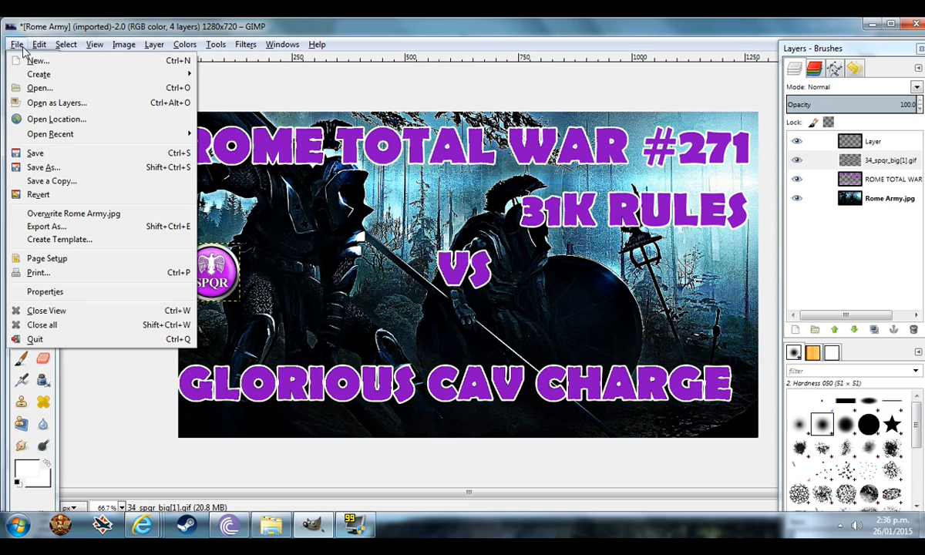
click(46, 99)
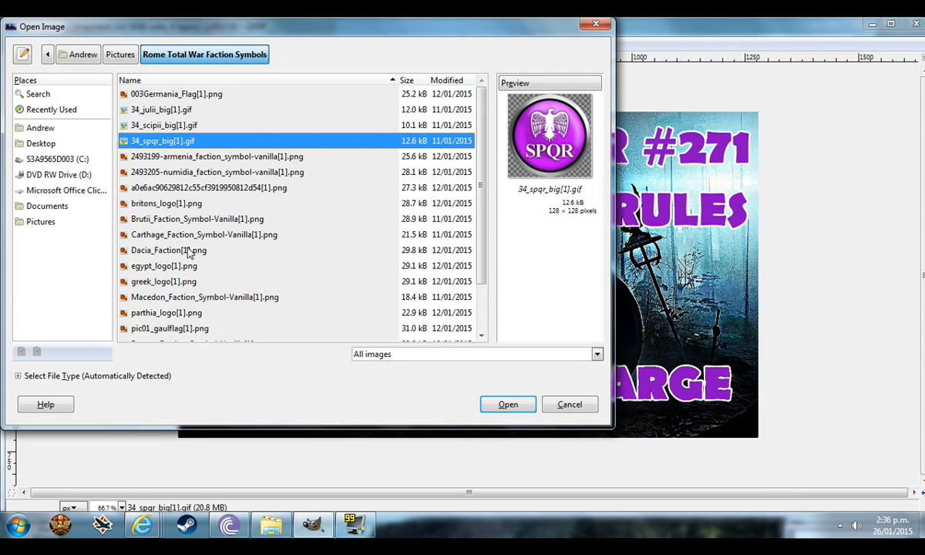
click(181, 221)
click(518, 409)
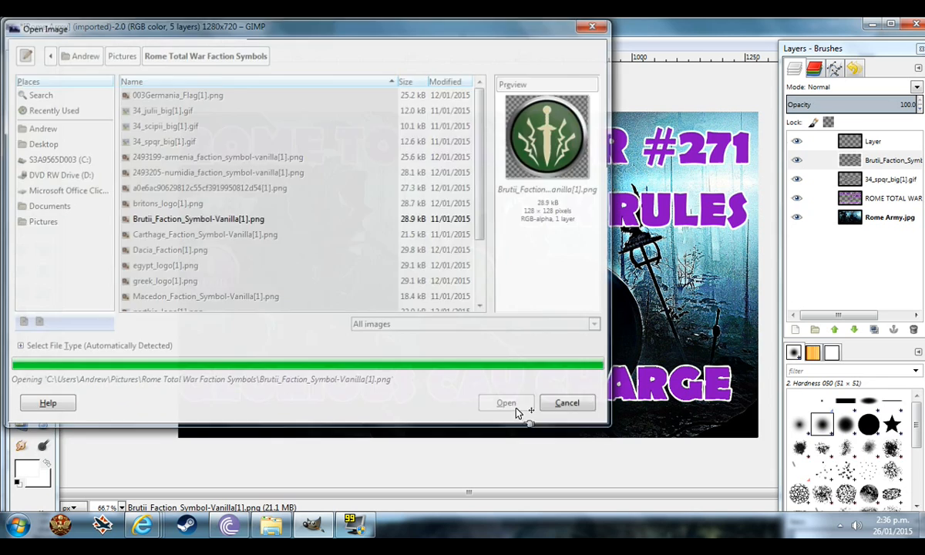
drag(497, 280, 275, 277)
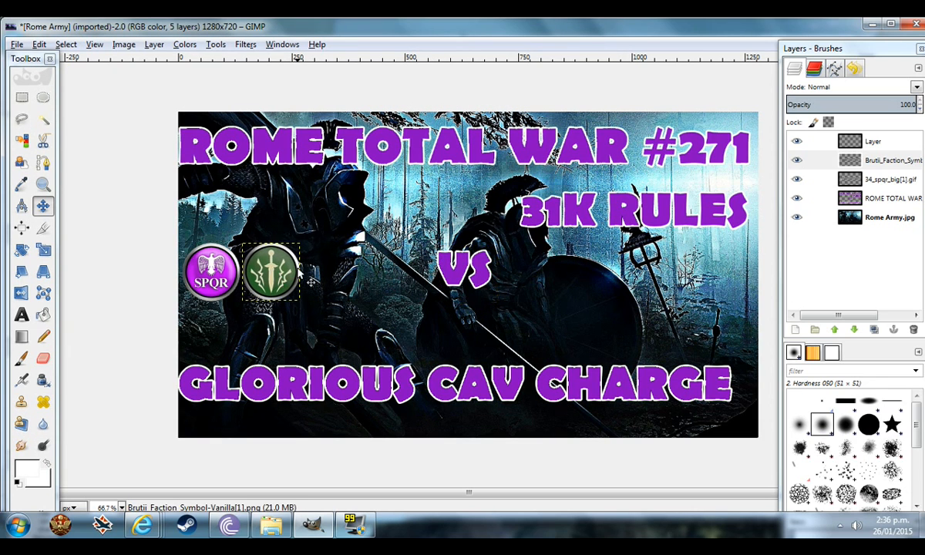
- Add greek_logo[1].png as a layer and move it directly right of the green Brutii symbol
click(16, 44)
click(39, 102)
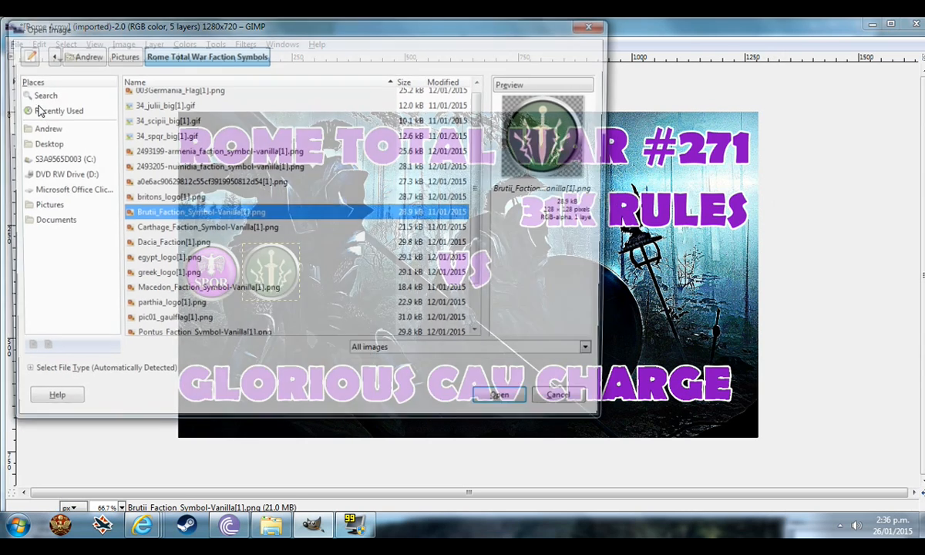
click(152, 276)
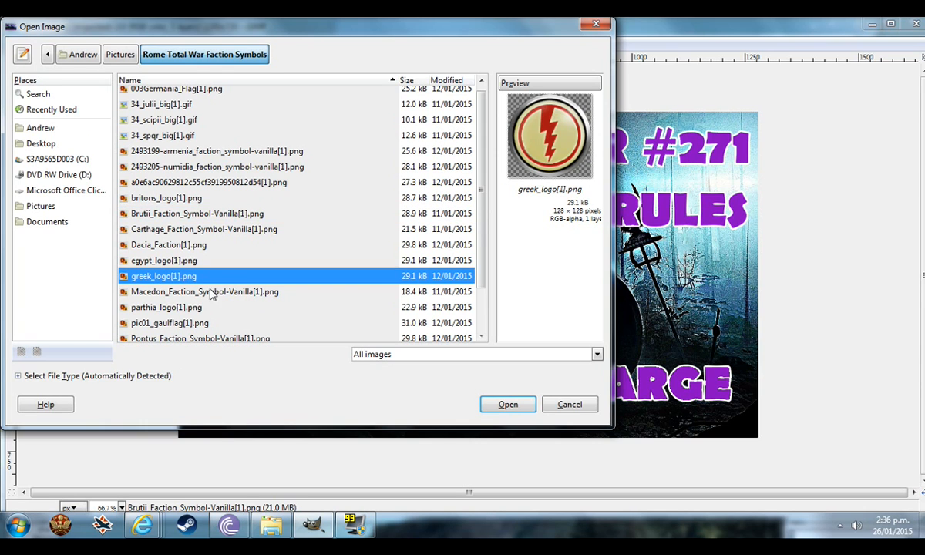
click(484, 412)
drag(467, 278, 329, 280)
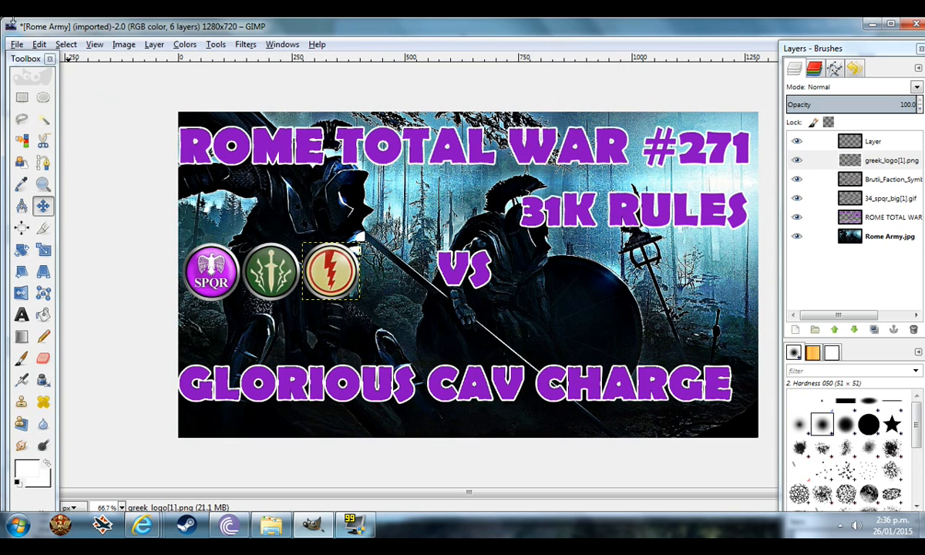
- Add Seleucid_Faction_Symbol-Vanilla[1].png as a layer and position it between the Greek symbol and the "VS" text
click(16, 45)
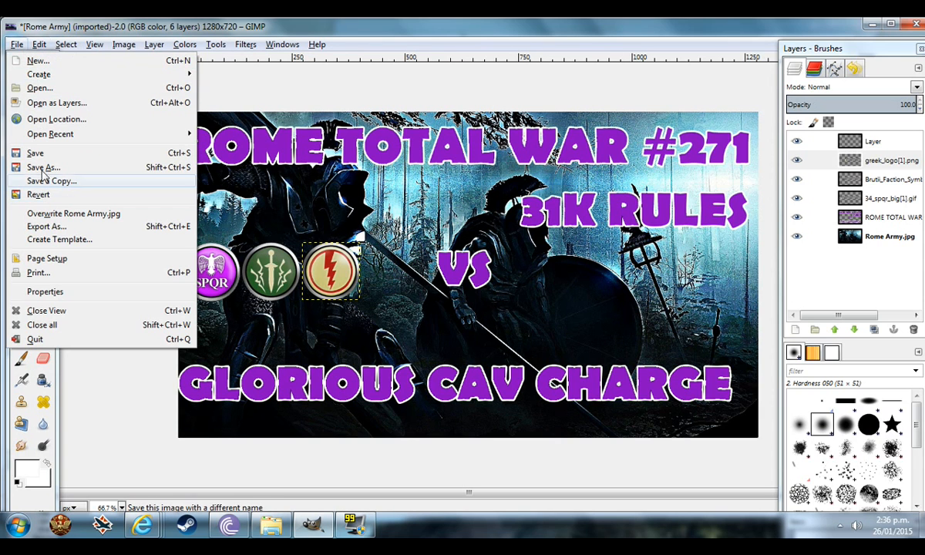
click(56, 105)
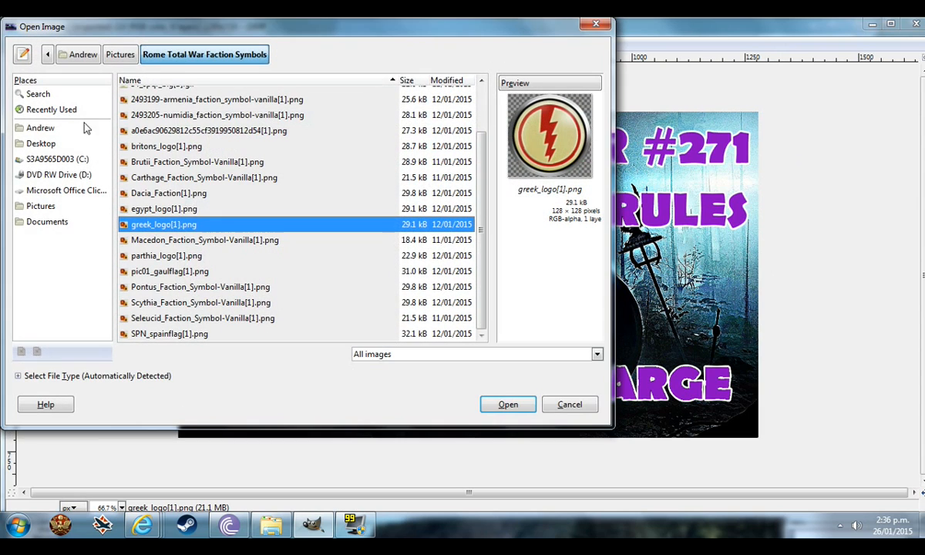
click(177, 319)
click(500, 404)
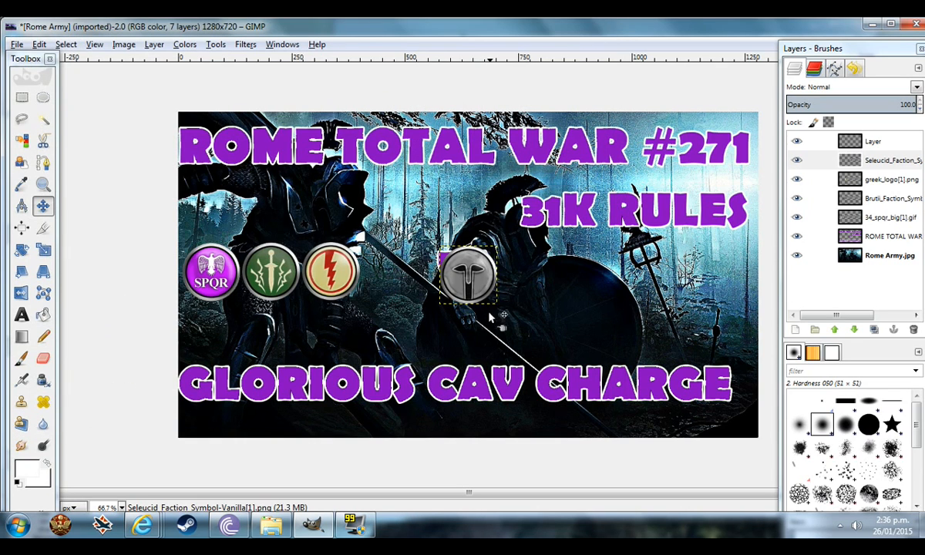
drag(480, 290, 403, 286)
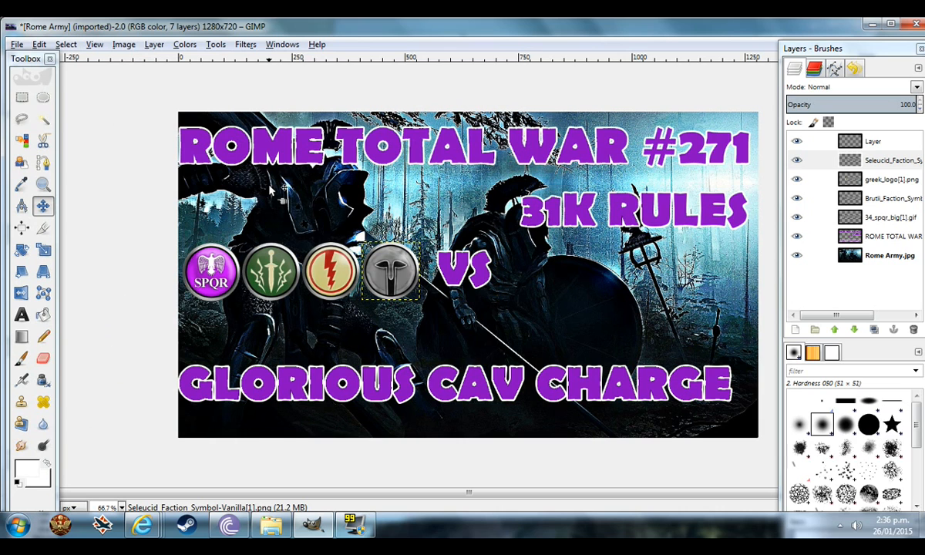
- Open 34_julii_big[1].gif as a layer and place it just right of the "VS" text, in line with the other symbols
click(16, 44)
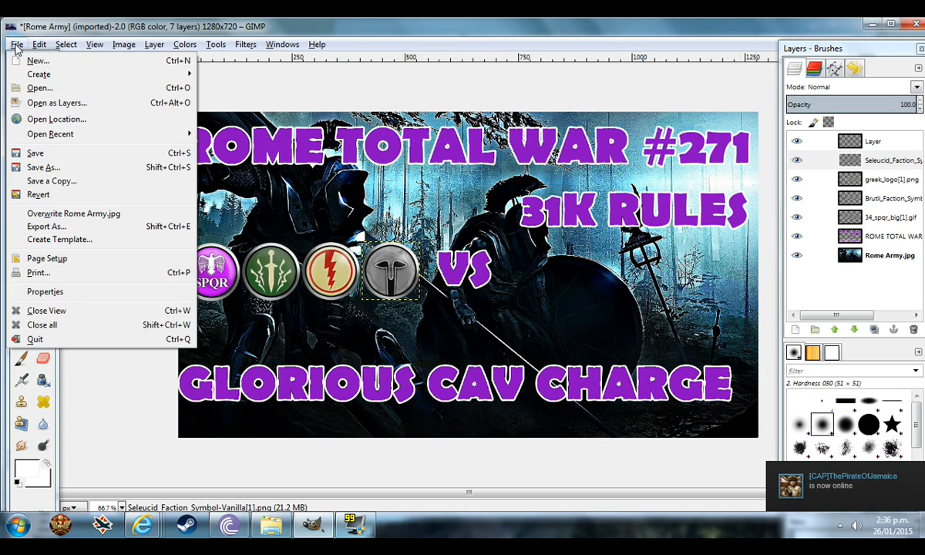
click(42, 98)
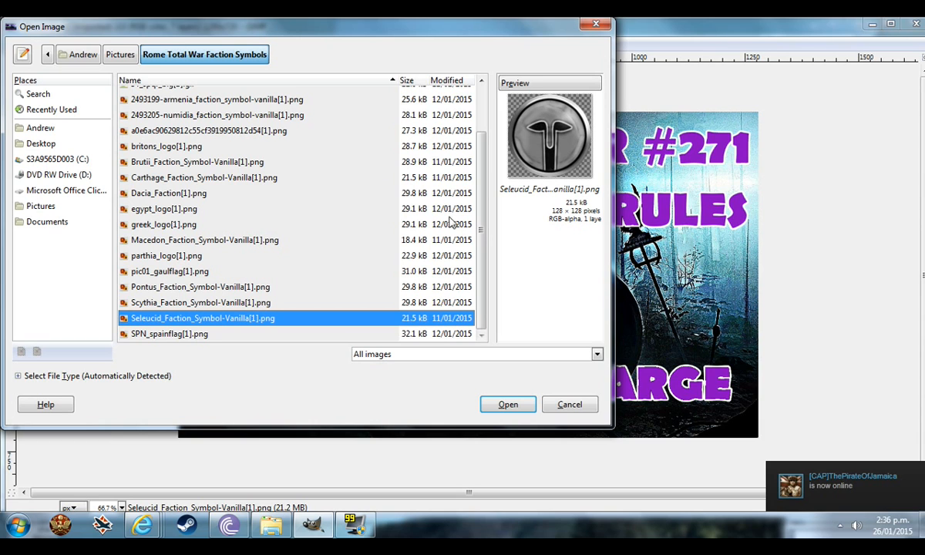
scroll(455, 231, up, 3)
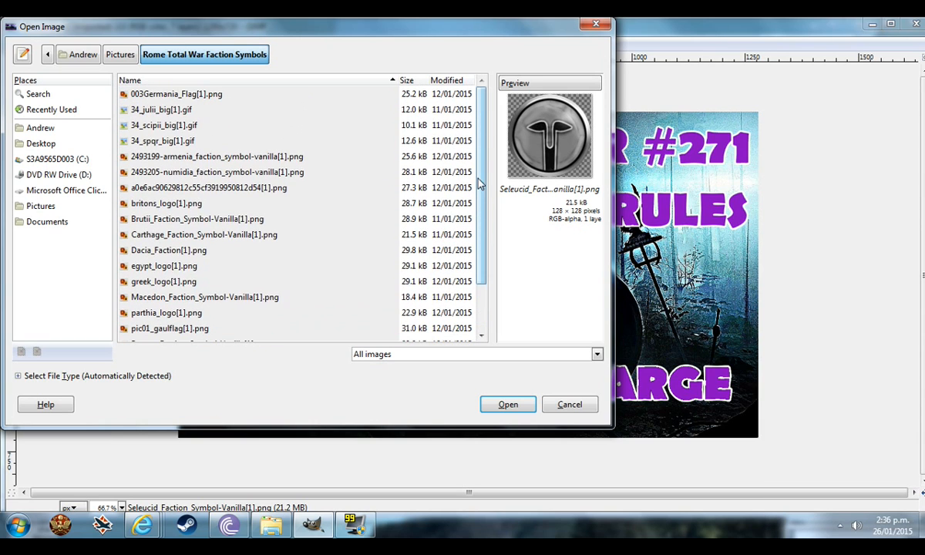
click(180, 108)
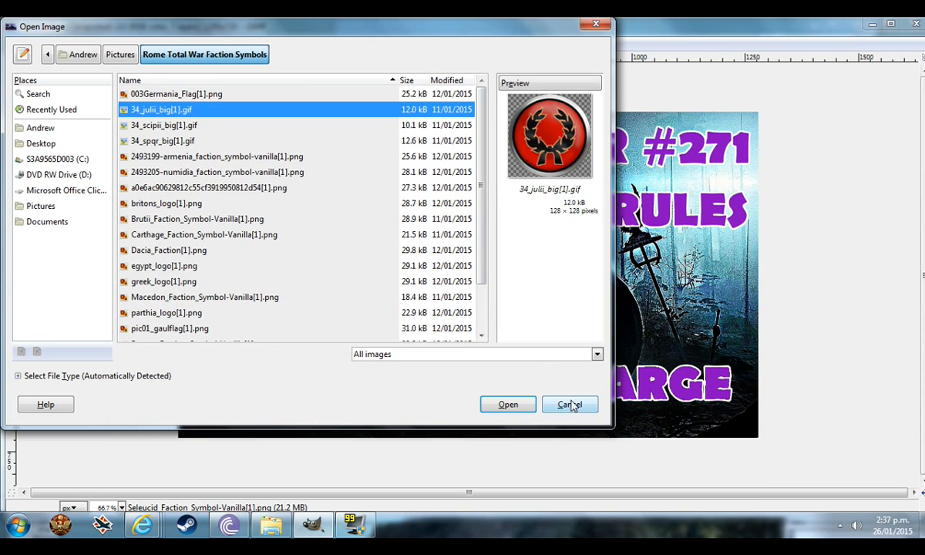
click(508, 404)
drag(481, 284, 544, 283)
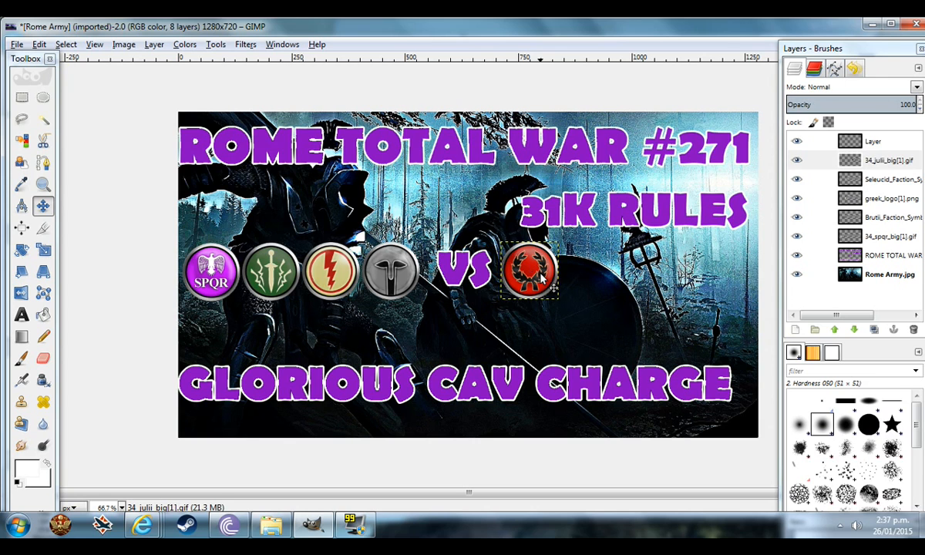
- Add Carthage_Faction_Symbol-Vanilla[1].png as a layer and move it directly right of the red Julii symbol
click(17, 45)
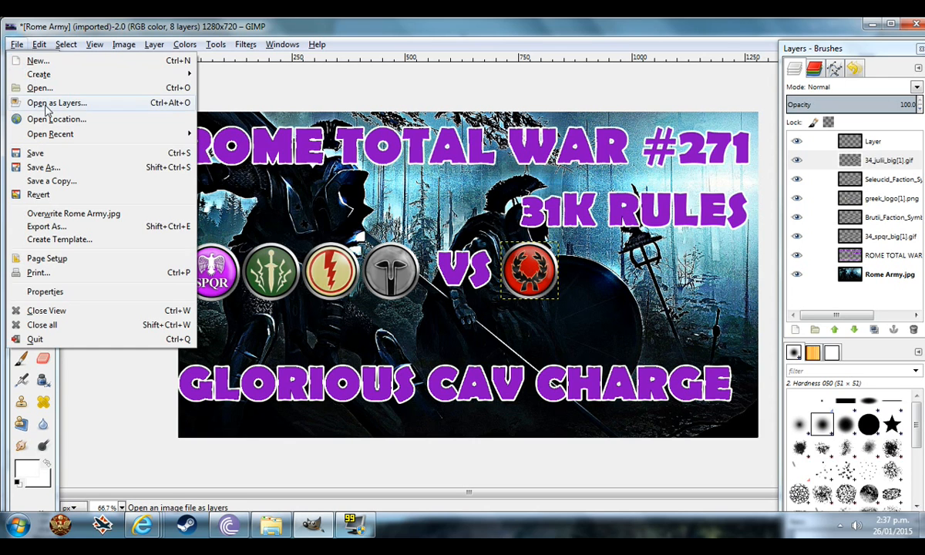
click(63, 97)
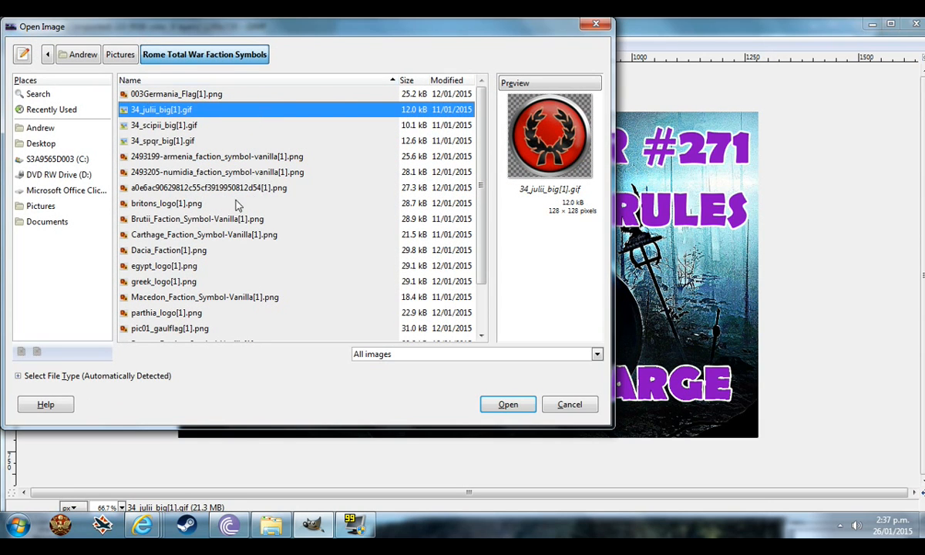
click(206, 234)
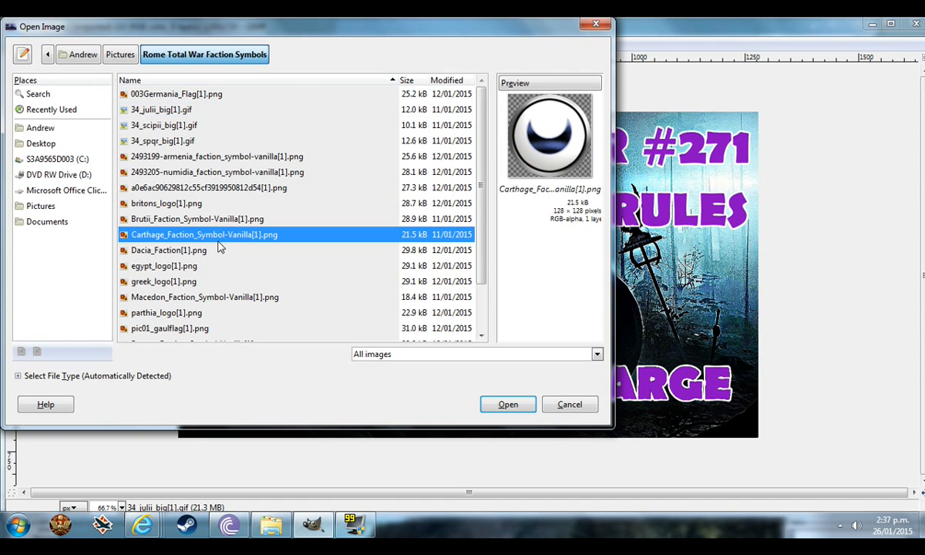
click(501, 404)
drag(457, 284, 593, 286)
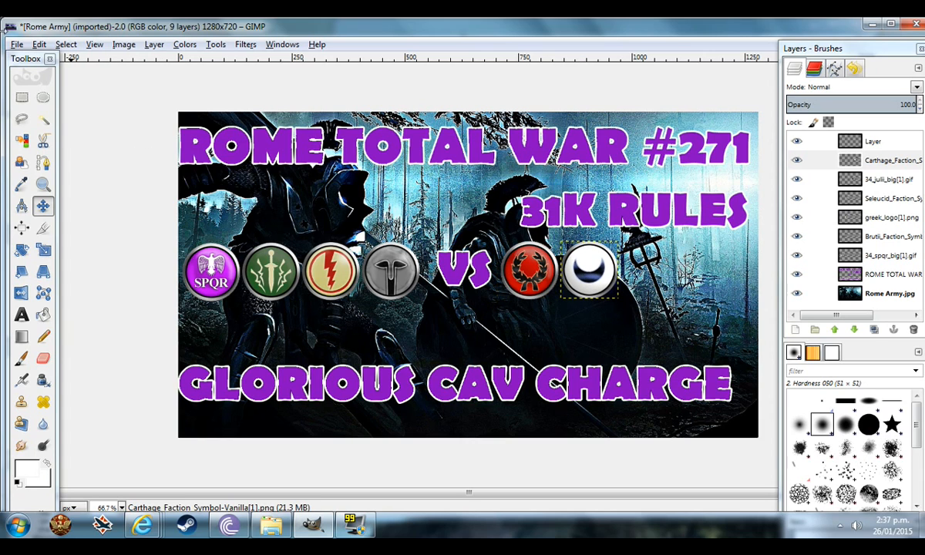
- Open 34_scipii_big[1].gif as a layer and place it directly right of the white Carthage symbol
click(14, 44)
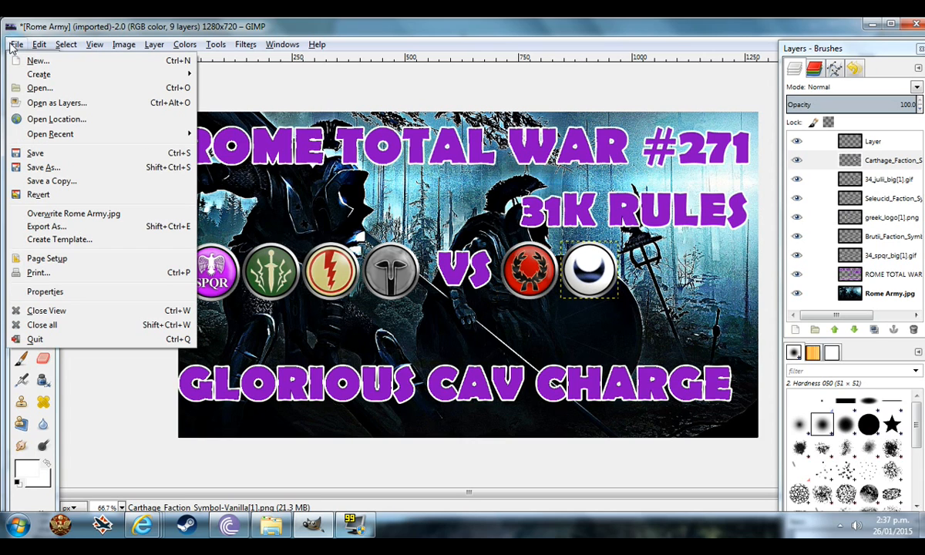
click(48, 105)
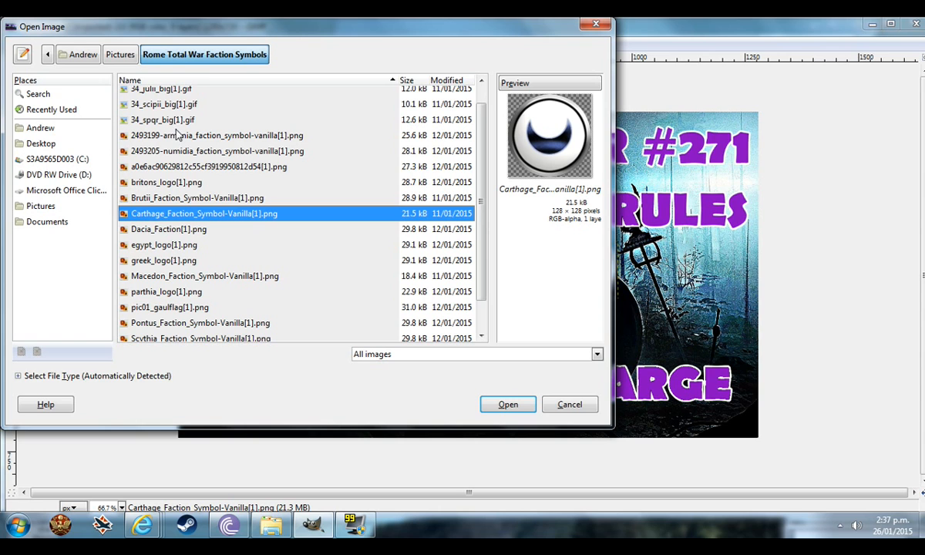
click(165, 104)
click(507, 405)
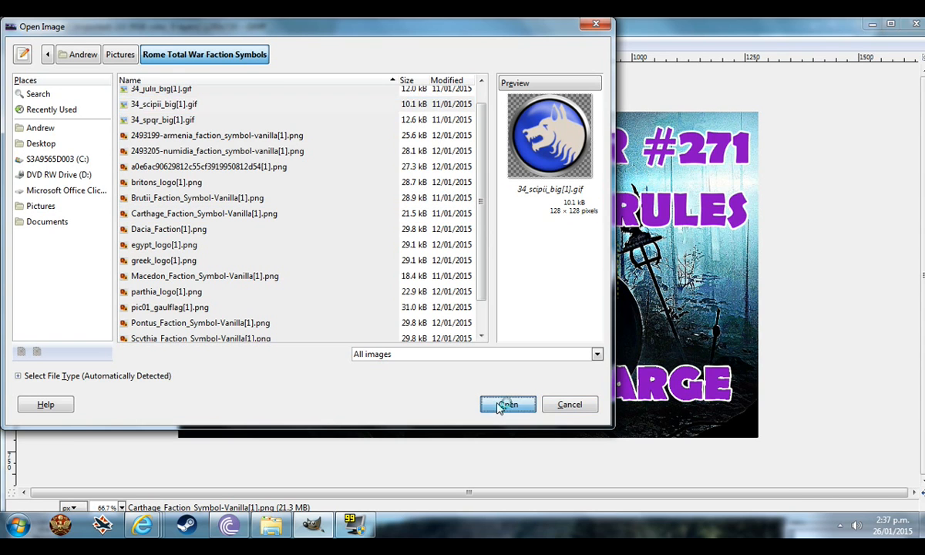
drag(462, 273, 642, 267)
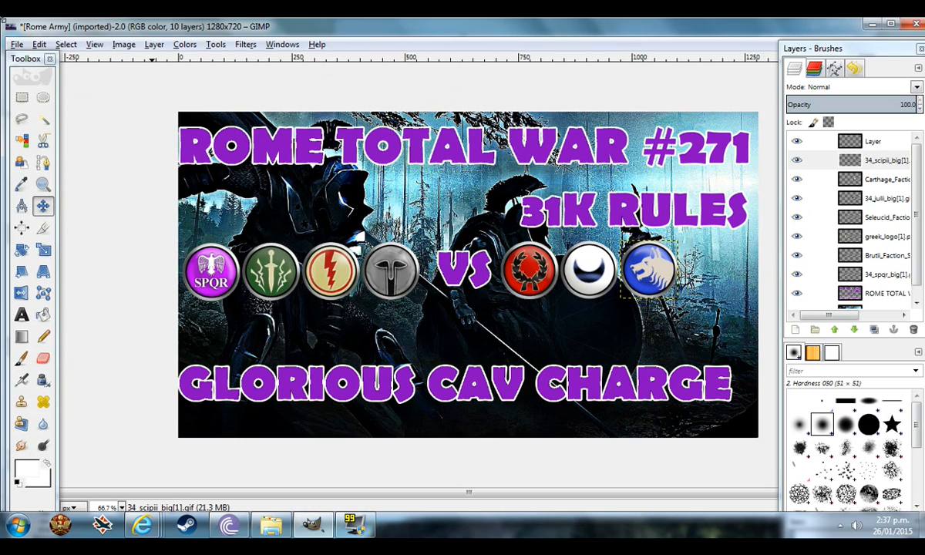
- Add Macedon_Faction_Symbol-Vanilla[1].png as a layer and position it at the end of the row, right of the blue Scipii symbol
click(15, 45)
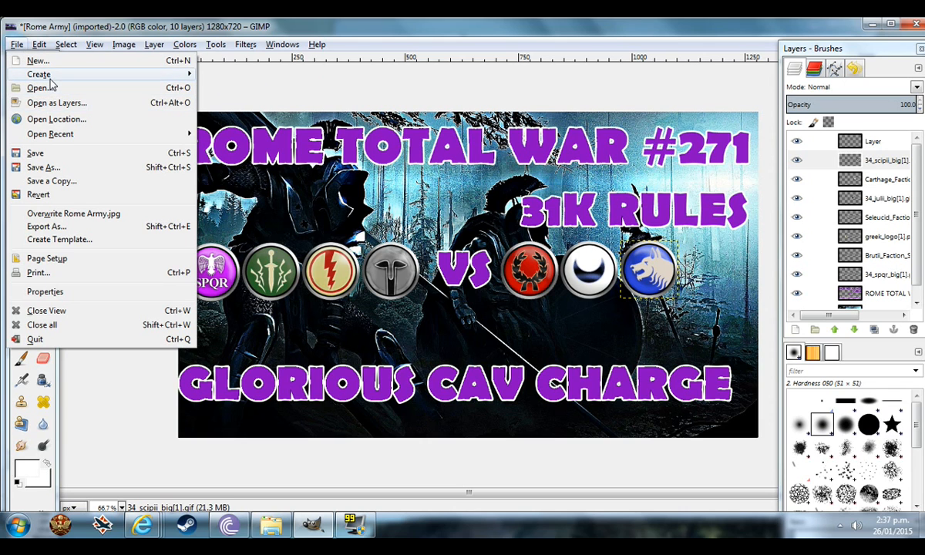
click(54, 103)
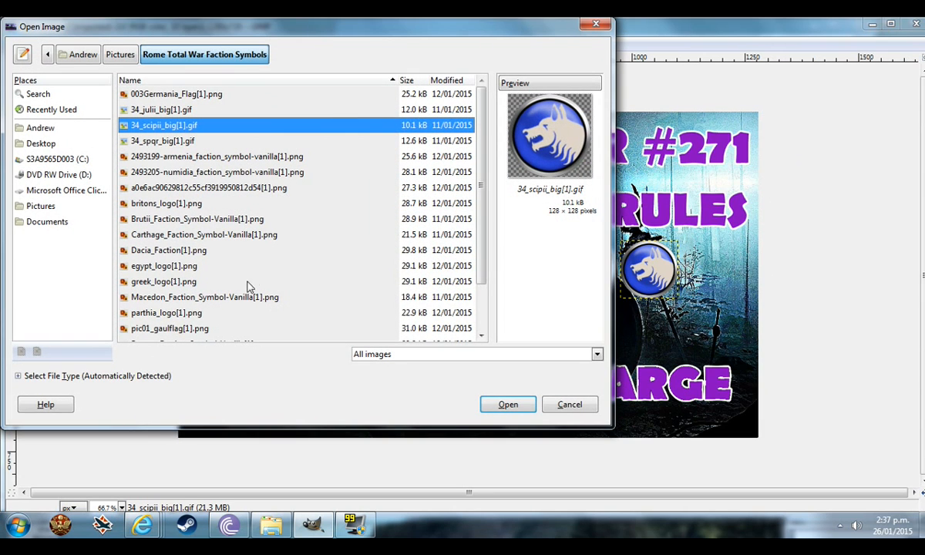
click(232, 297)
click(497, 406)
drag(463, 276, 704, 268)
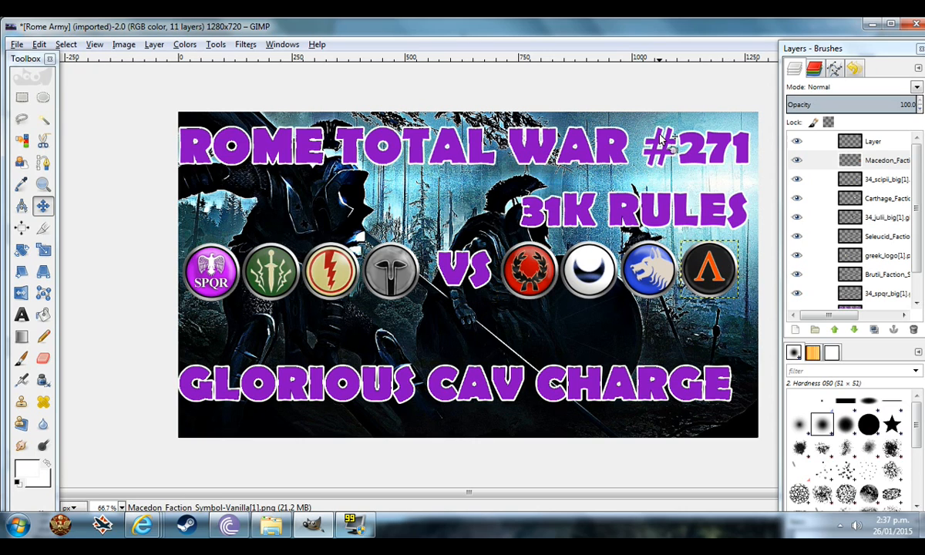
- Nudge the blue Scipii symbol and the black Macedon symbol slightly left to even out the row's spacing
click(649, 271)
drag(649, 271, 647, 271)
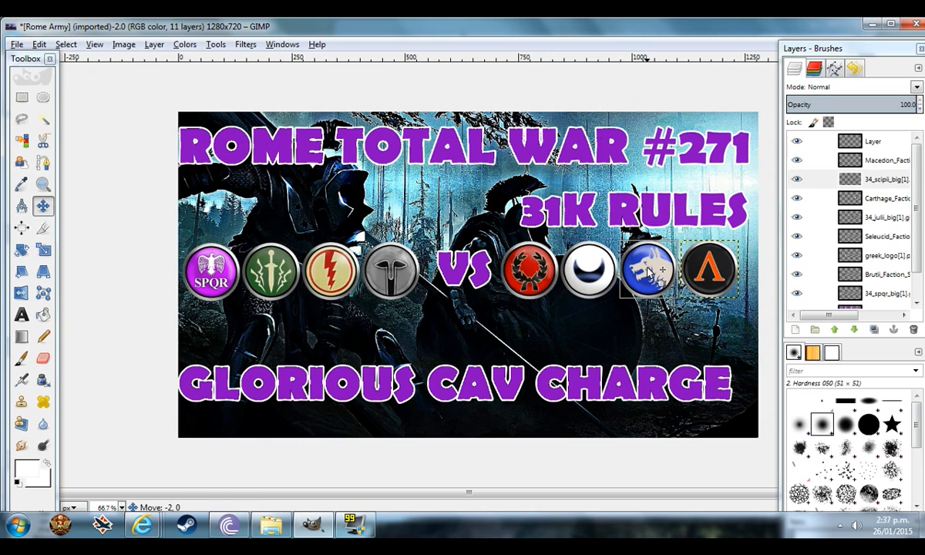
click(710, 269)
drag(710, 268, 708, 268)
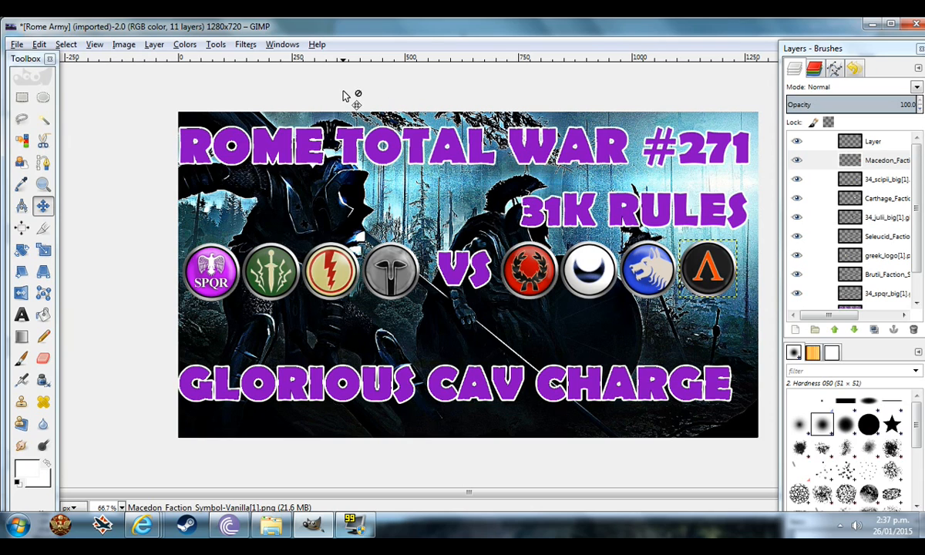
- Export the finished thumbnail to the Pictures folder as Rome 271.jpg with JPEG quality 92
click(16, 45)
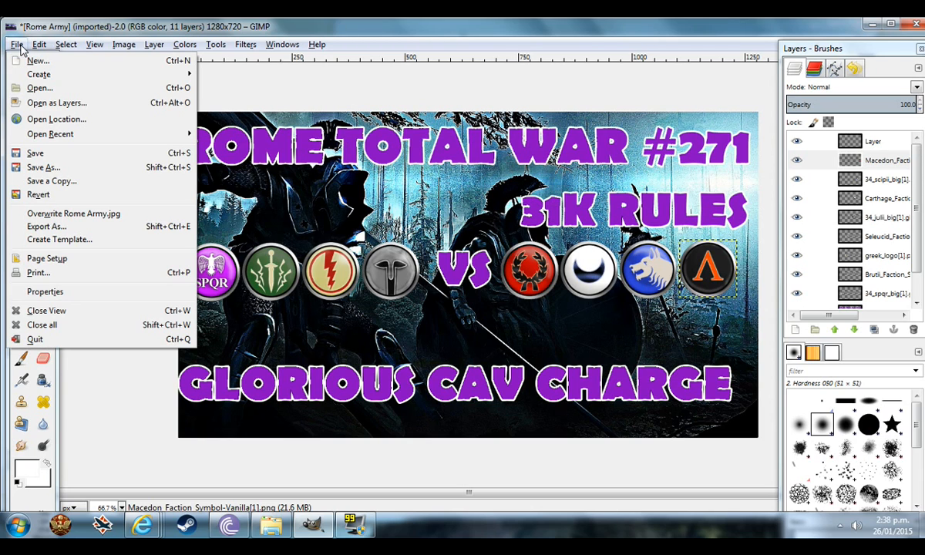
click(44, 227)
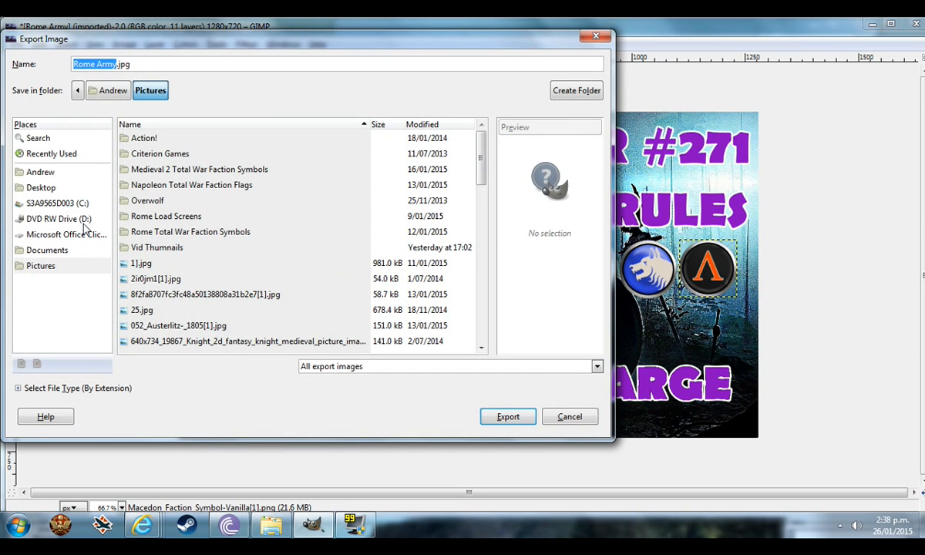
text(Rome)
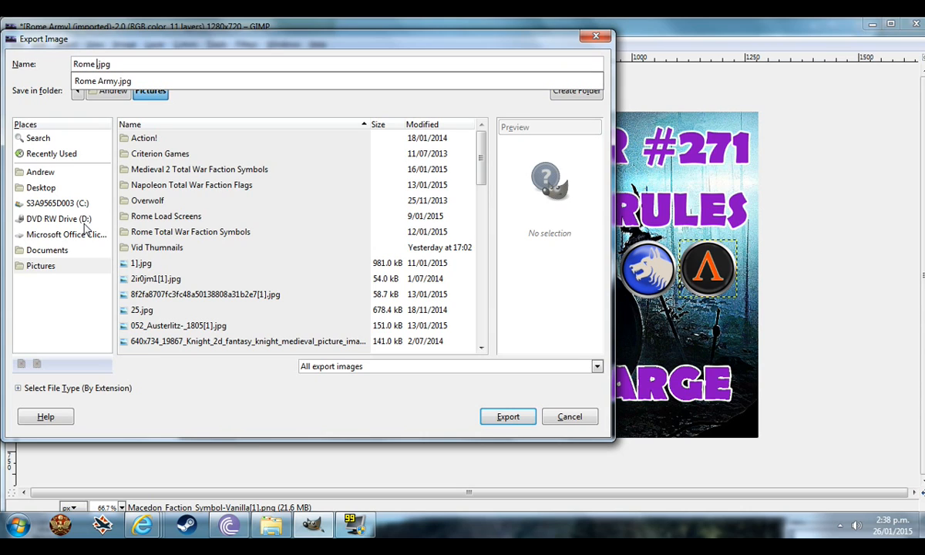
text( 271)
click(527, 425)
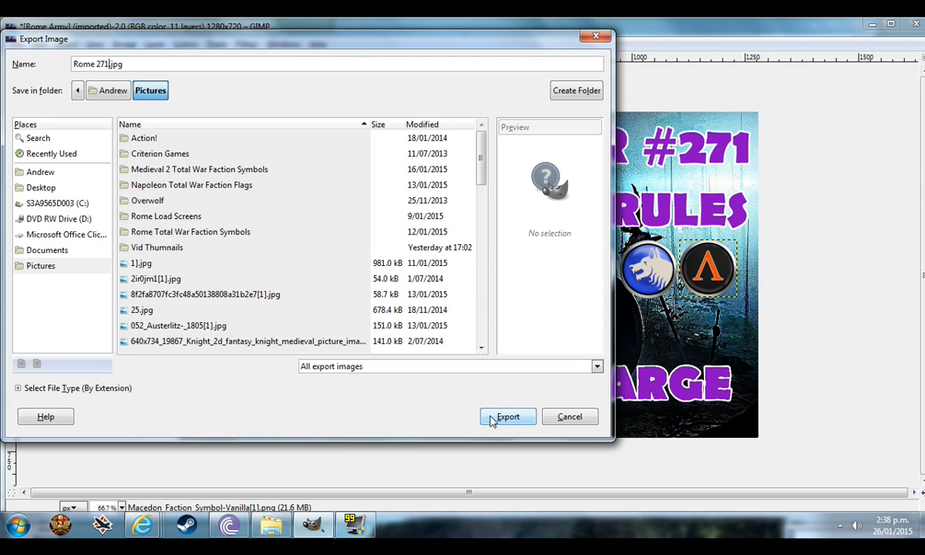
click(500, 423)
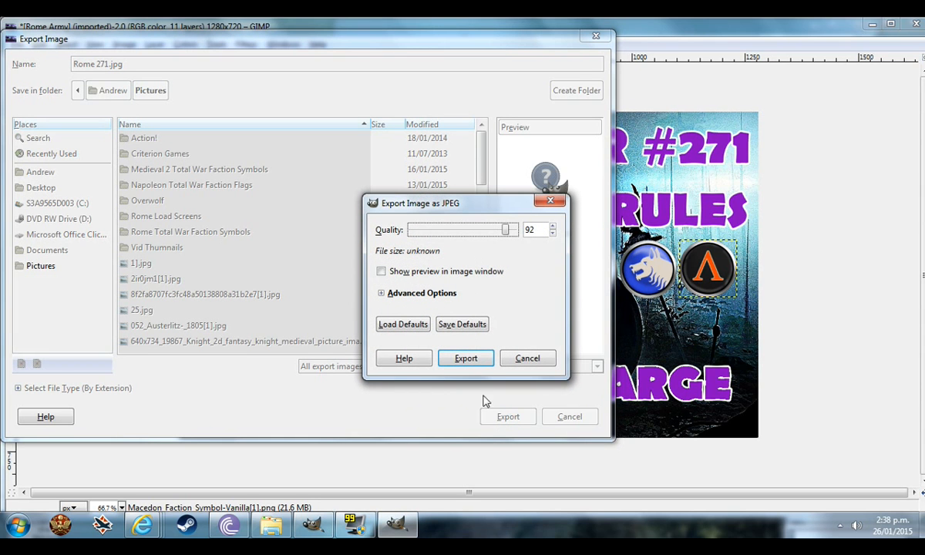
click(466, 358)
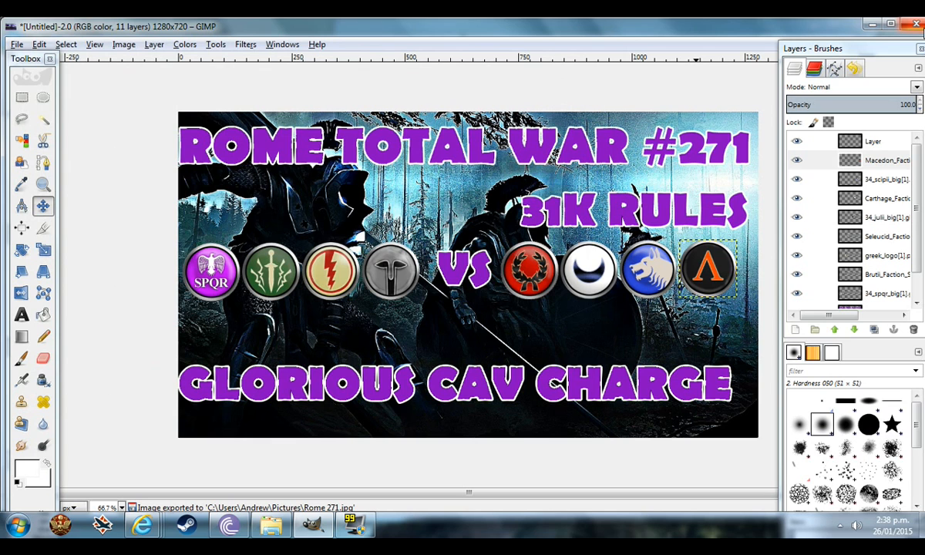
- Close the layered image, discarding its unsaved changes, and exit GIMP
click(917, 24)
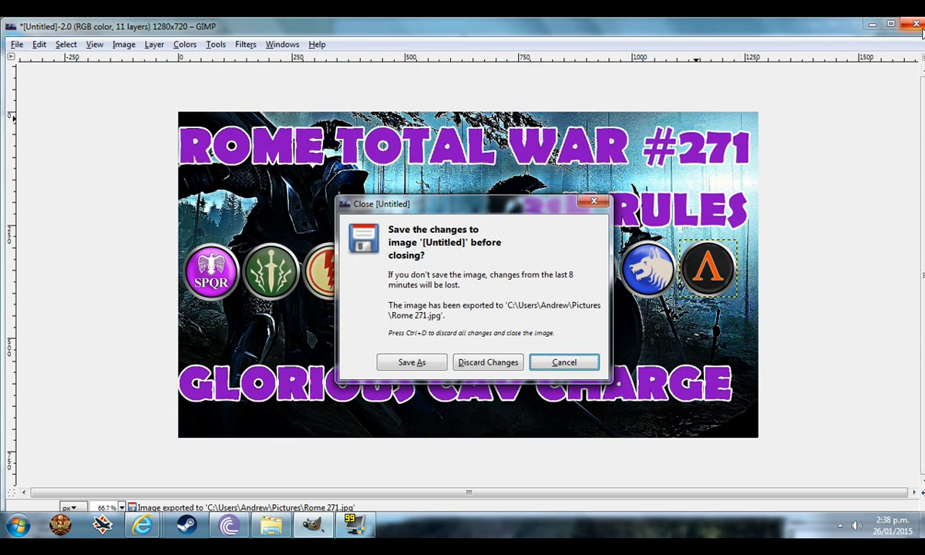
click(507, 372)
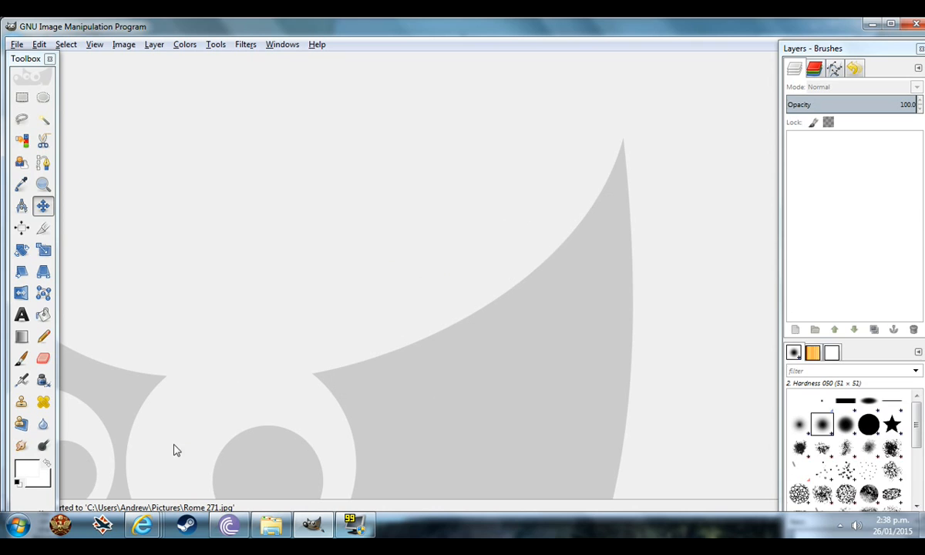
click(917, 25)
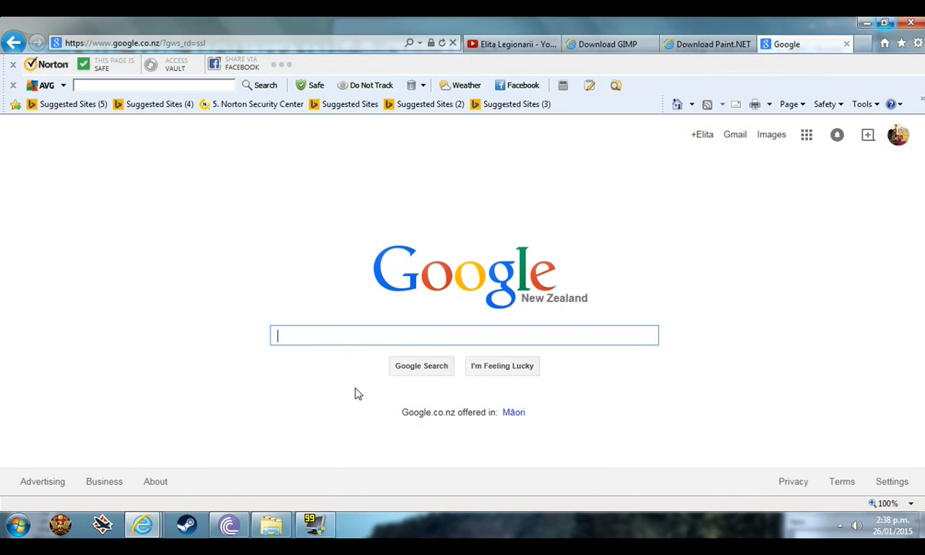
- Switch to the Pictures library in Windows Explorer and view Rome 271.jpg full screen
click(269, 527)
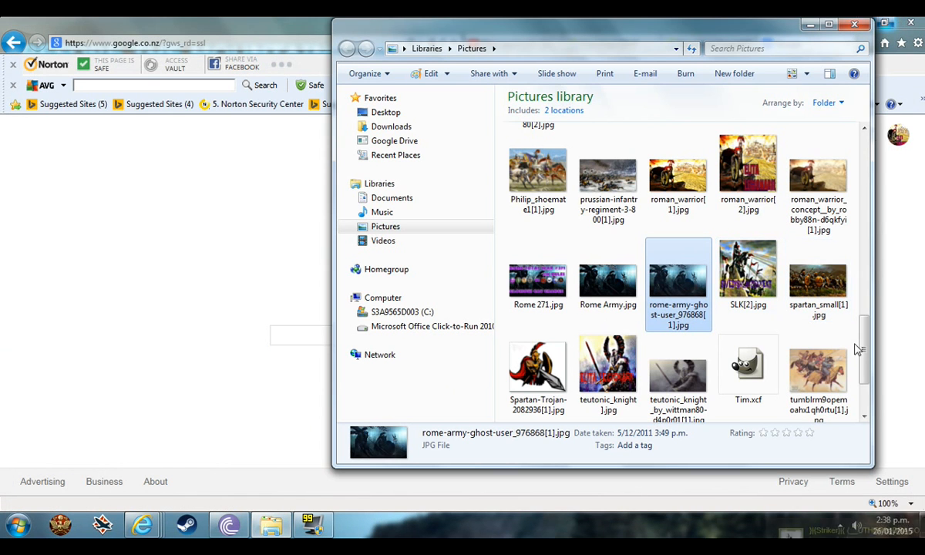
double_click(513, 274)
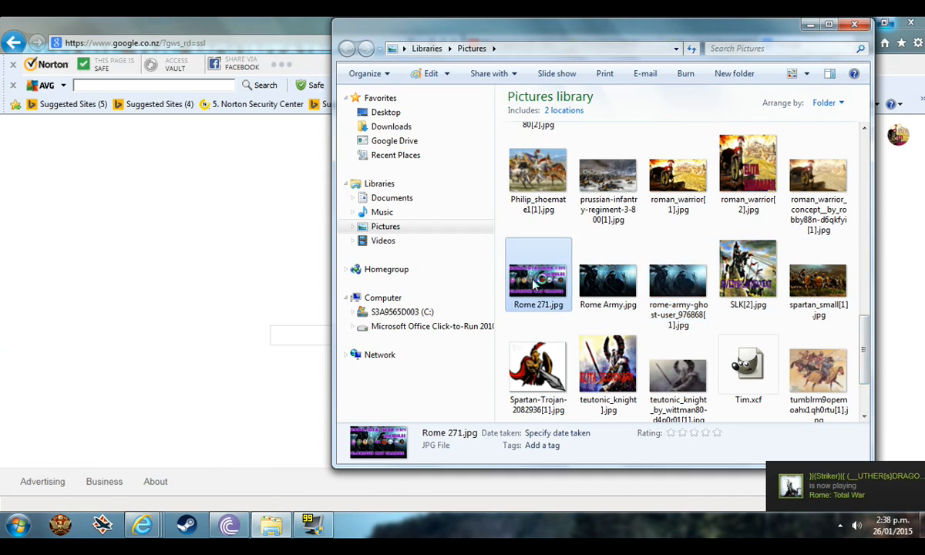
click(95, 40)
click(164, 69)
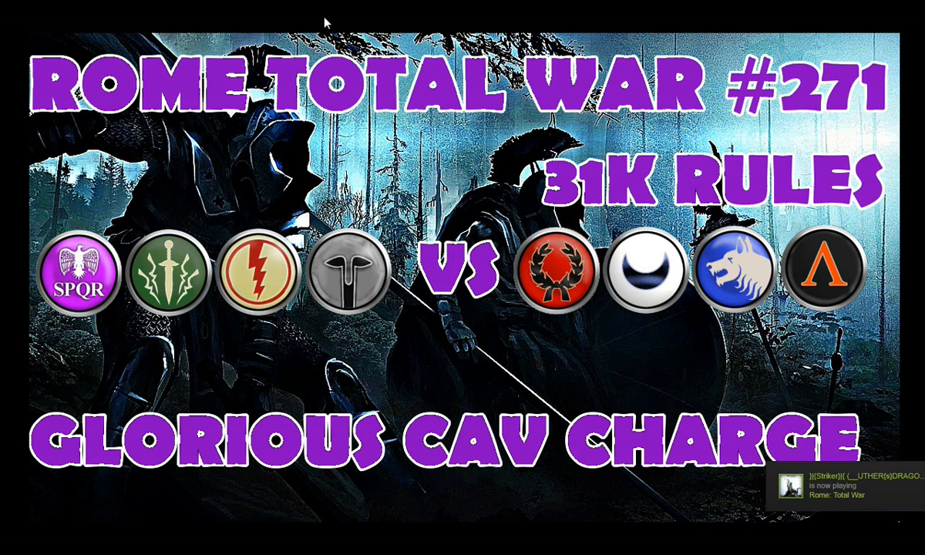